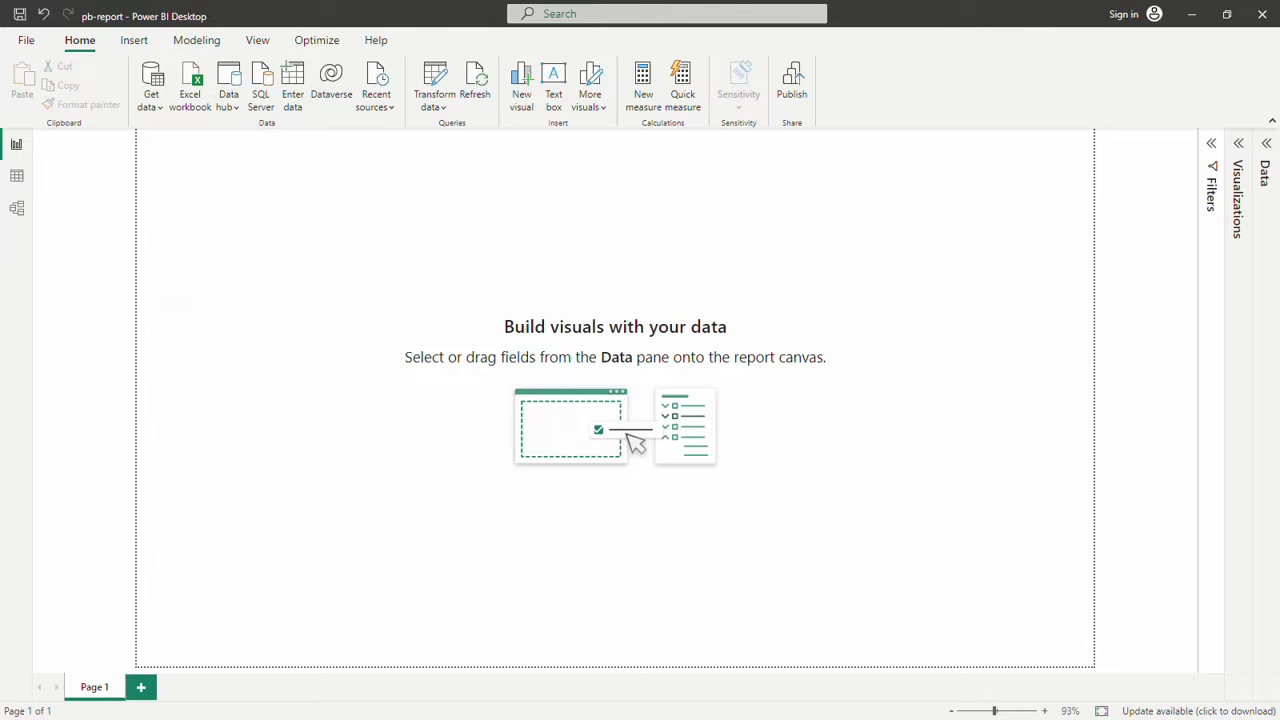
Glance at the table relationship diagram, then return to the report canvas on Page 1.
{"action": "left_click", "coordinate": [16, 208]}
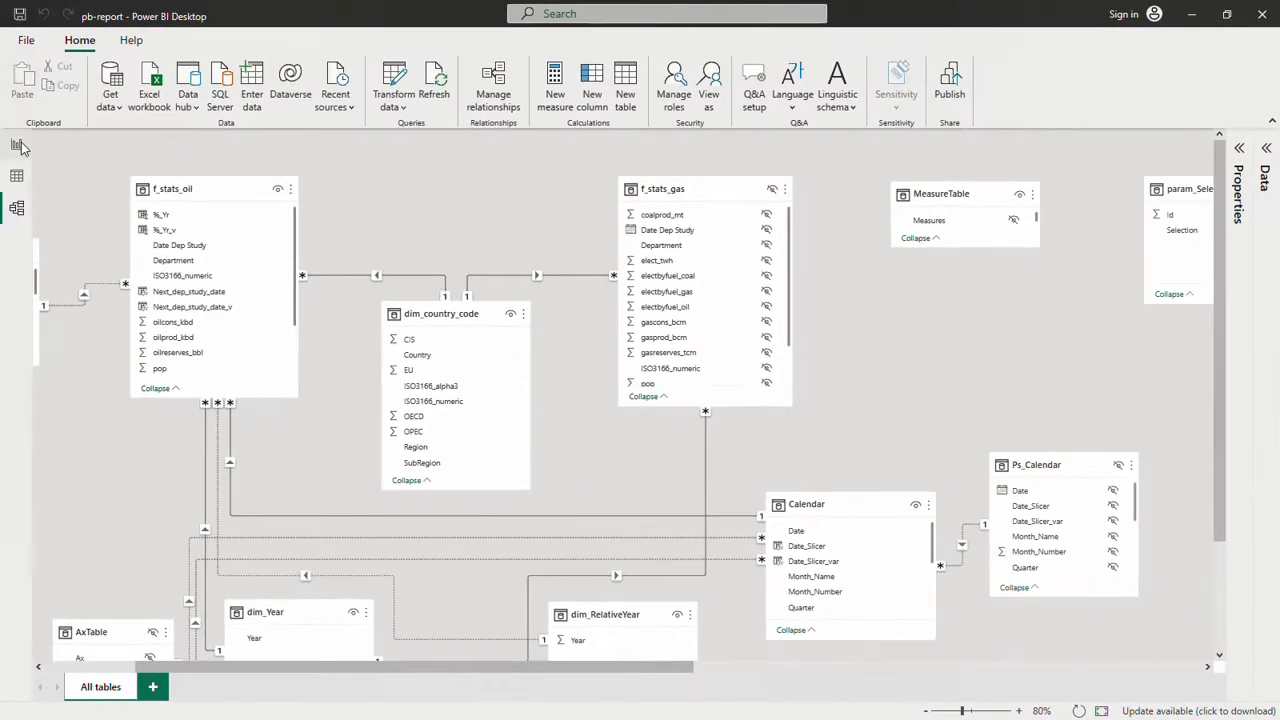
{"action": "left_click", "coordinate": [18, 145]}
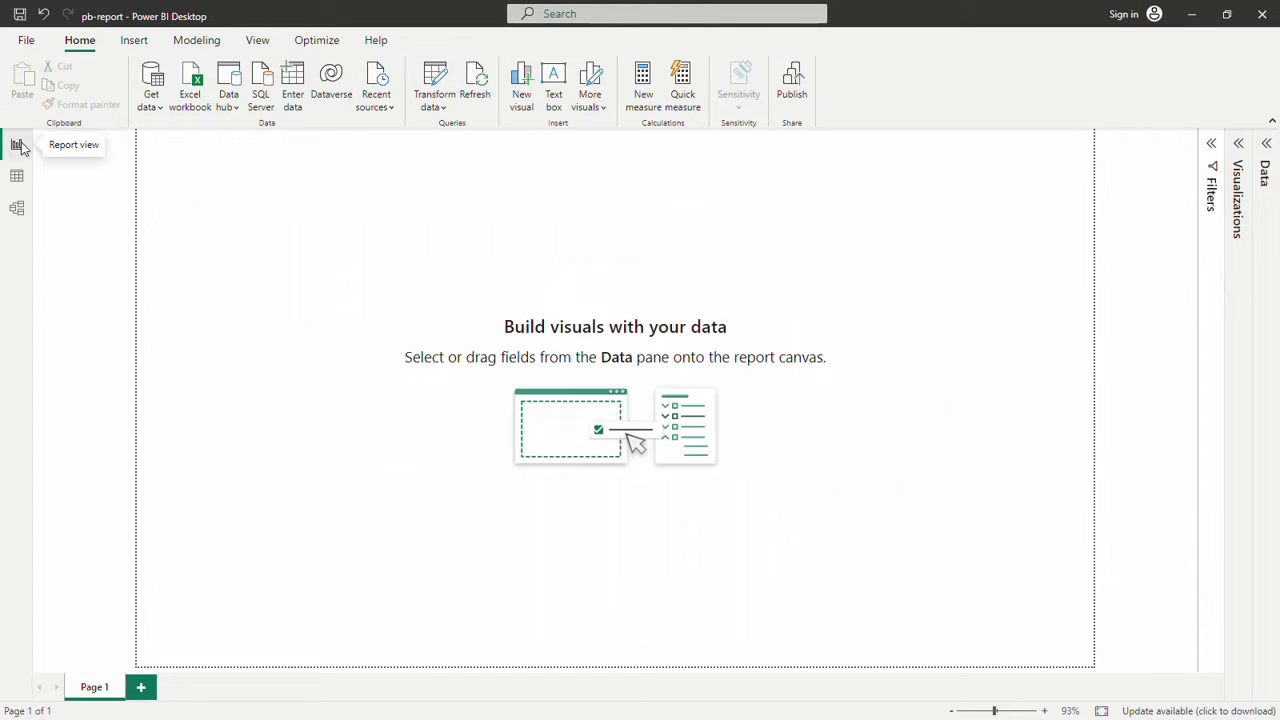
Place dim_Year's Year field on the report page and make it a slicer.
{"action": "left_click", "coordinate": [1267, 147]}
{"action": "left_click", "coordinate": [1147, 318]}
{"action": "left_click_drag", "start_coordinate": [1168, 339], "coordinate": [162, 171]}
{"action": "left_click", "coordinate": [1121, 143]}
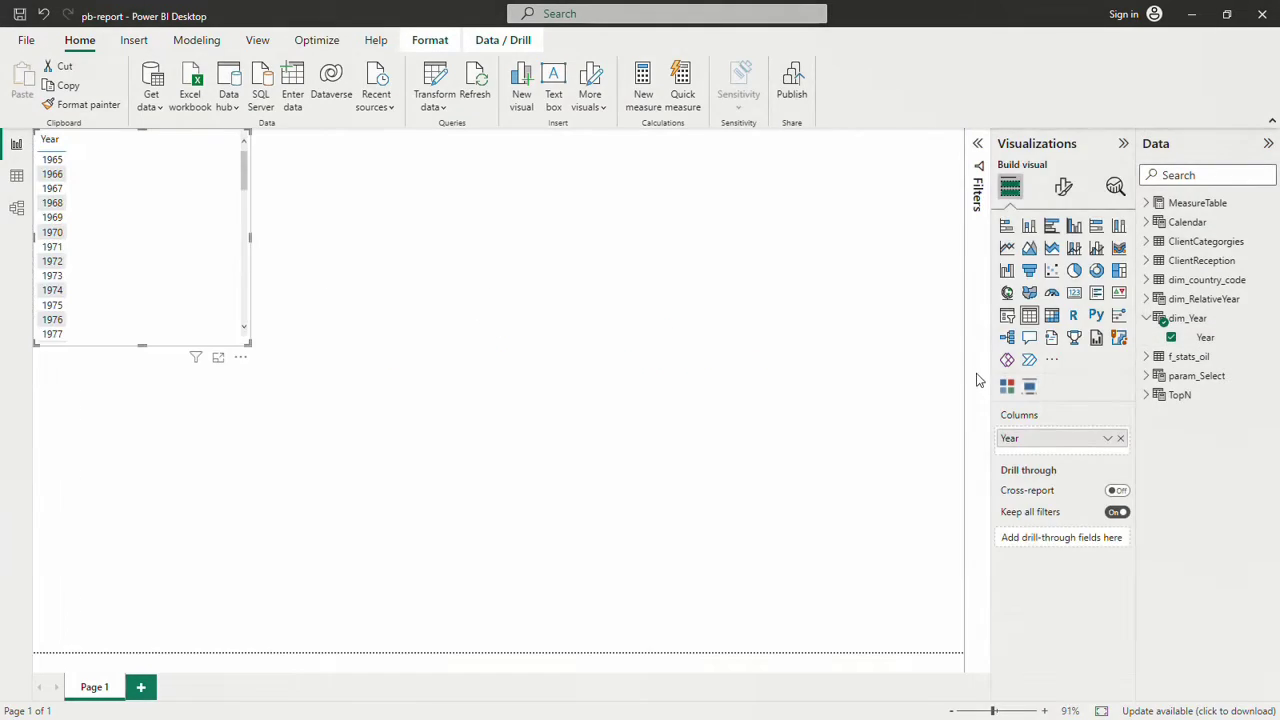
{"action": "left_click", "coordinate": [1013, 310]}
Switch the Year slicer to Dropdown style and shrink it near the top-left.
{"action": "left_click", "coordinate": [1070, 178]}
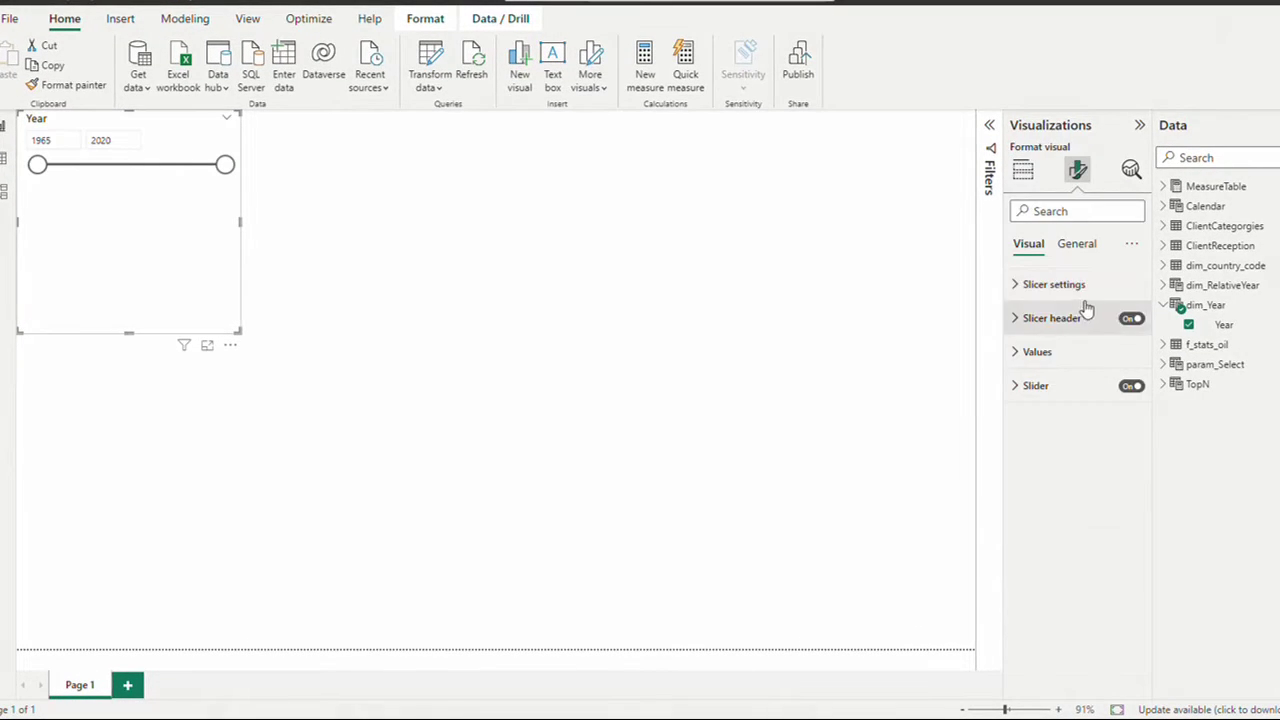
{"action": "left_click", "coordinate": [1048, 291]}
{"action": "left_click", "coordinate": [1068, 366]}
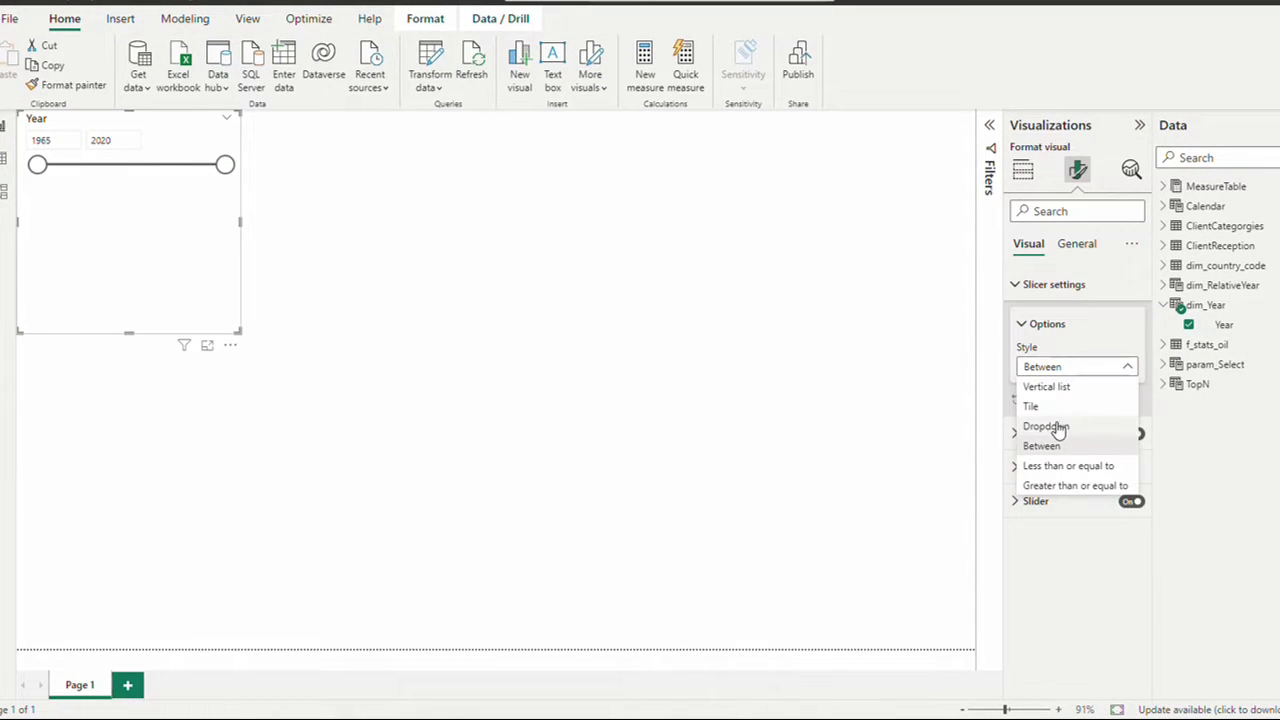
{"action": "left_click", "coordinate": [1058, 427]}
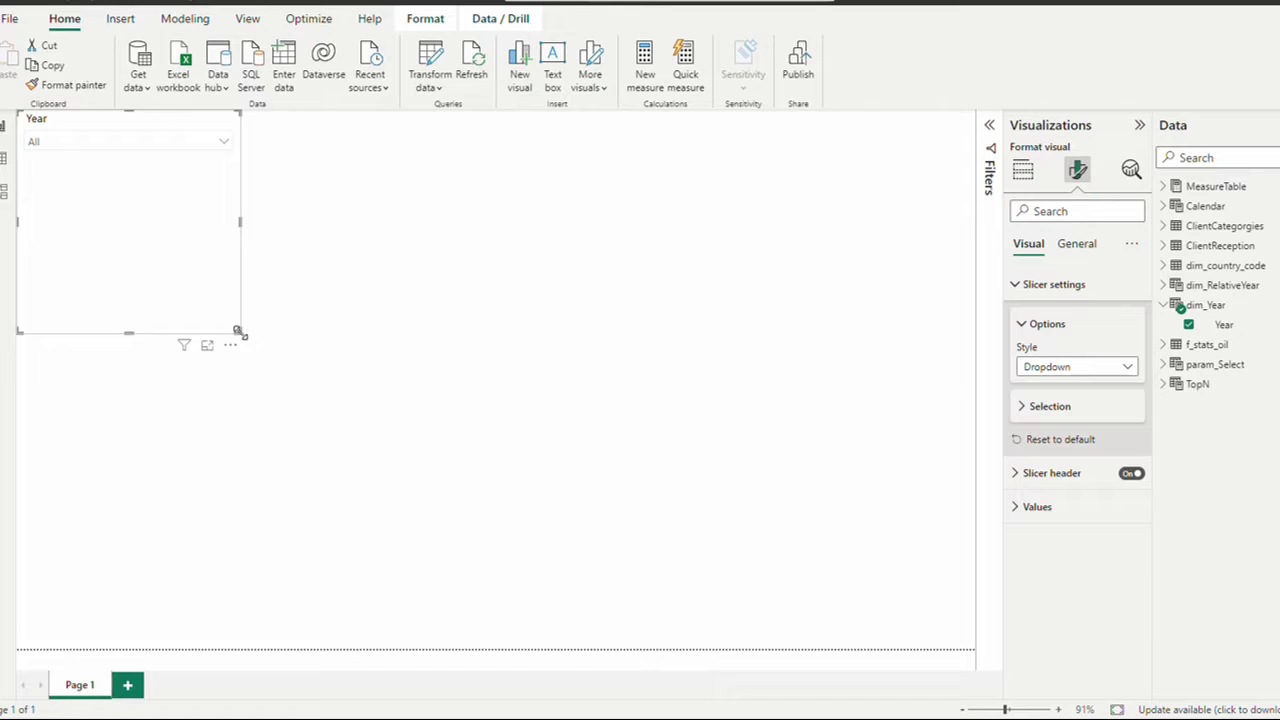
{"action": "left_click_drag", "start_coordinate": [239, 331], "coordinate": [197, 240]}
{"action": "left_click_drag", "start_coordinate": [130, 128], "coordinate": [184, 136]}
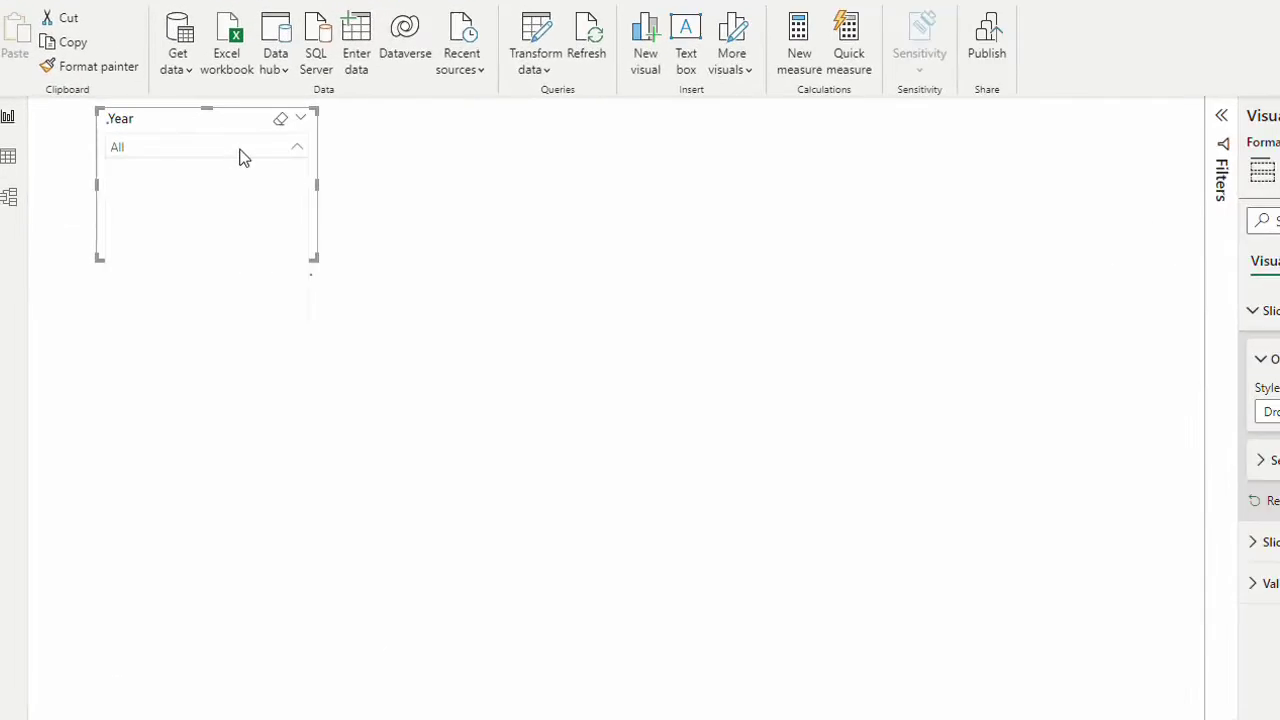
Open the Year dropdown and scroll through the years listed from 1965 onward.
{"action": "left_click", "coordinate": [190, 152]}
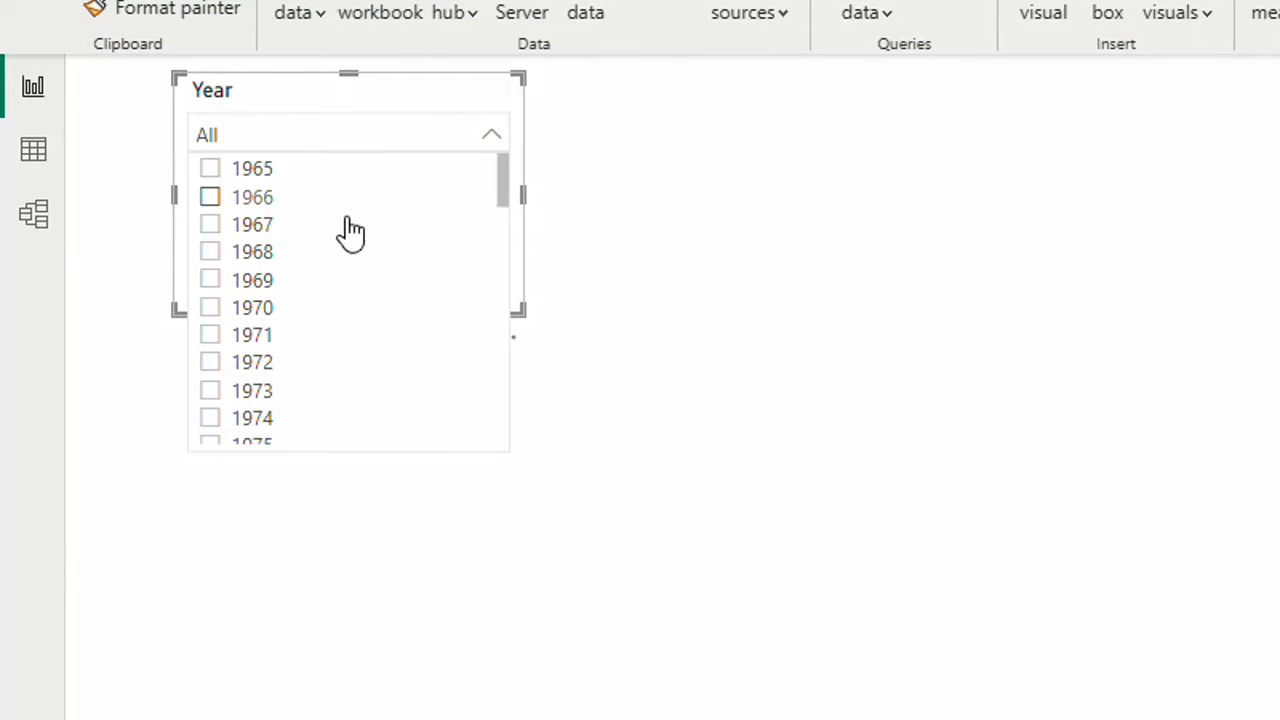
{"action": "scroll", "coordinate": [370, 248], "scroll_direction": "down", "scroll_amount": 3}
{"action": "scroll", "coordinate": [386, 255], "scroll_direction": "down", "scroll_amount": 3}
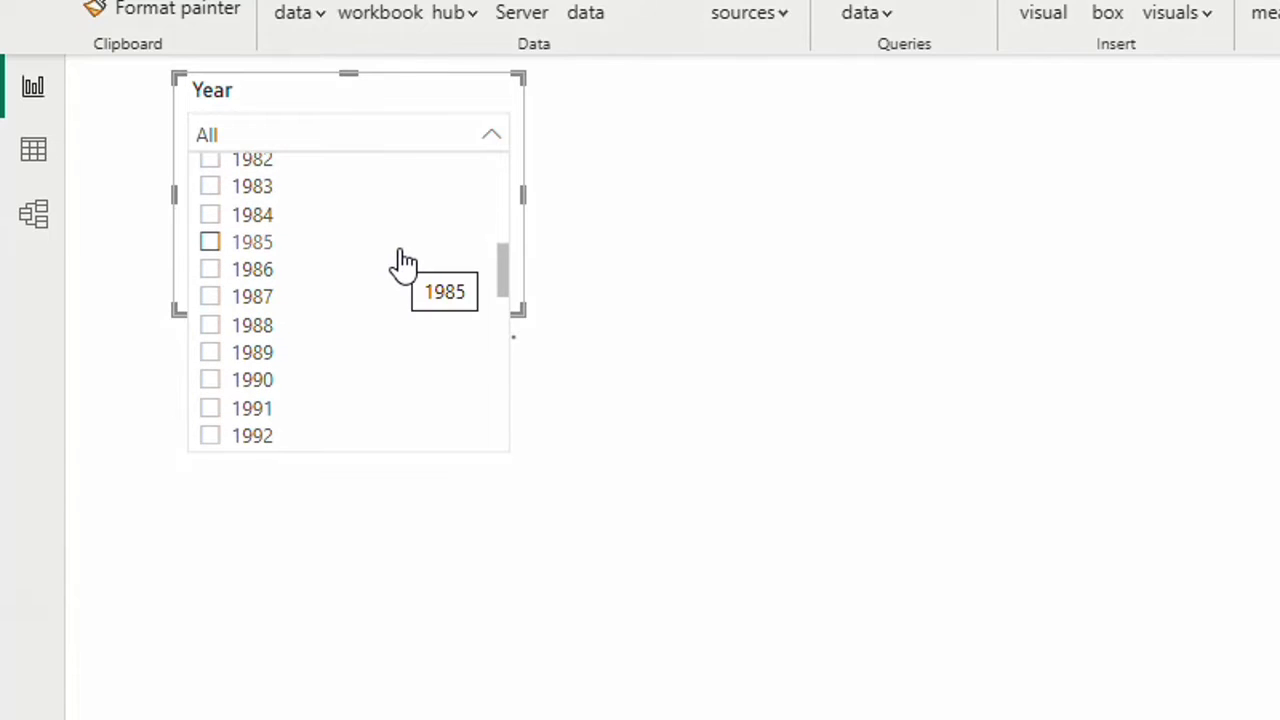
{"action": "scroll", "coordinate": [403, 263], "scroll_direction": "up", "scroll_amount": 6}
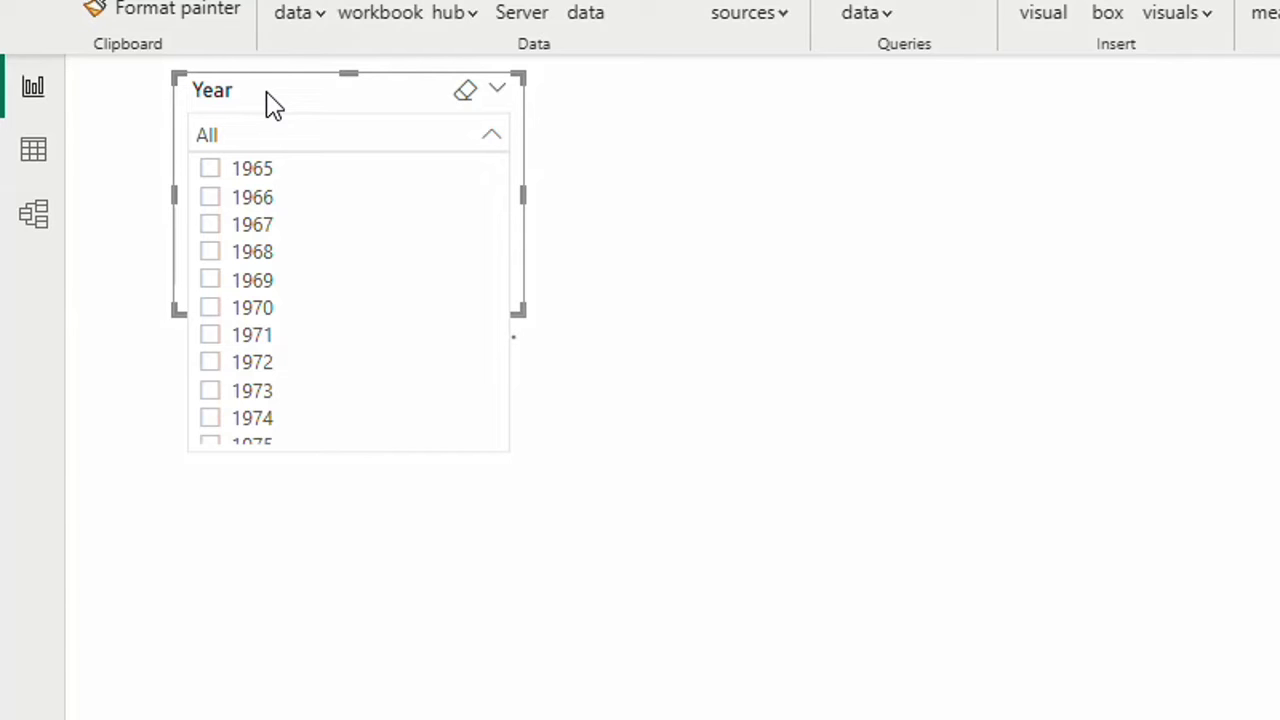
Close the year list and add a new measure to MeasureTable.
{"action": "left_click", "coordinate": [252, 122]}
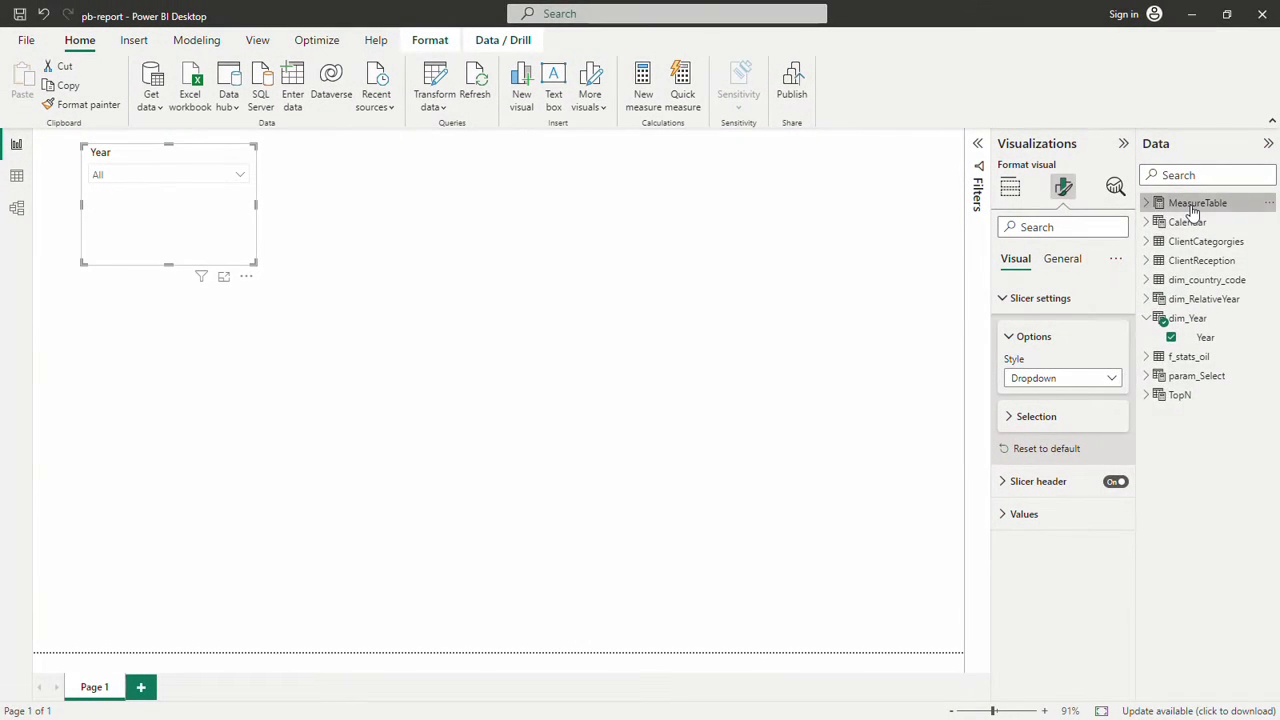
{"action": "right_click", "coordinate": [1160, 204]}
{"action": "left_click", "coordinate": [1104, 226]}
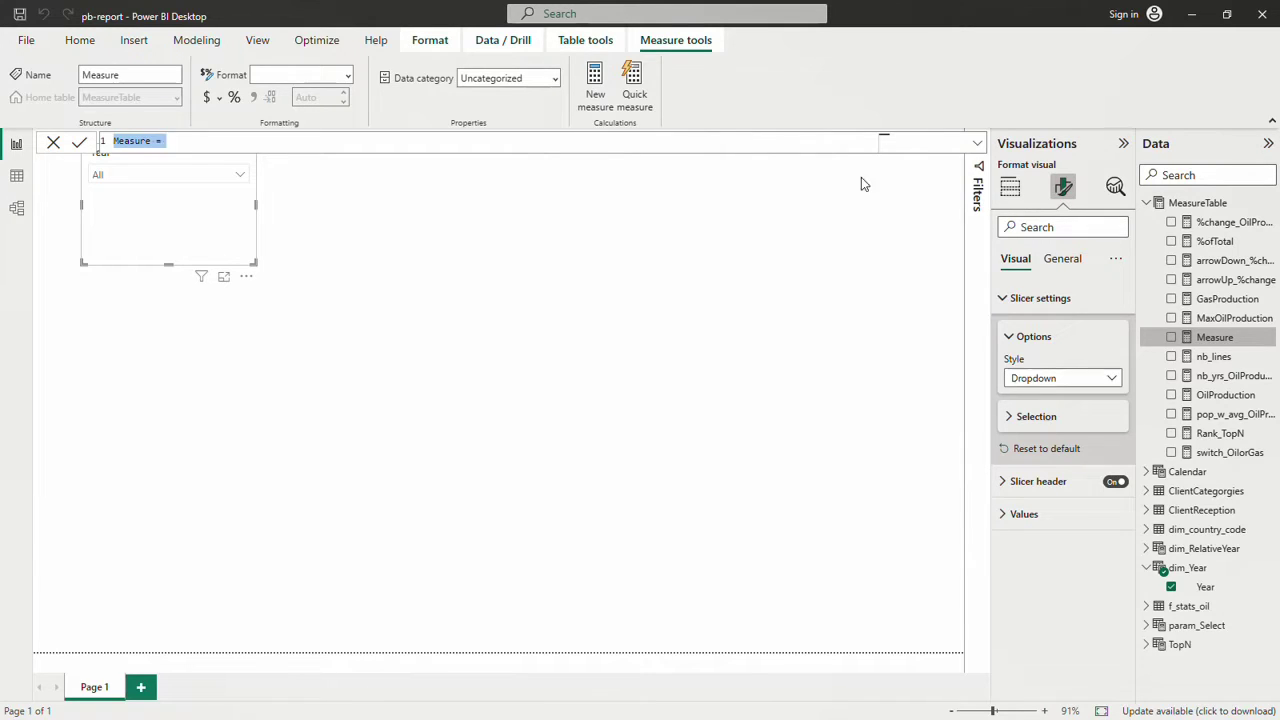
Name the measure filter_Year and start IF(VALUES(dim_Year[Year])<YEAR(TODAY())-5.
{"action": "double_click", "coordinate": [142, 140]}
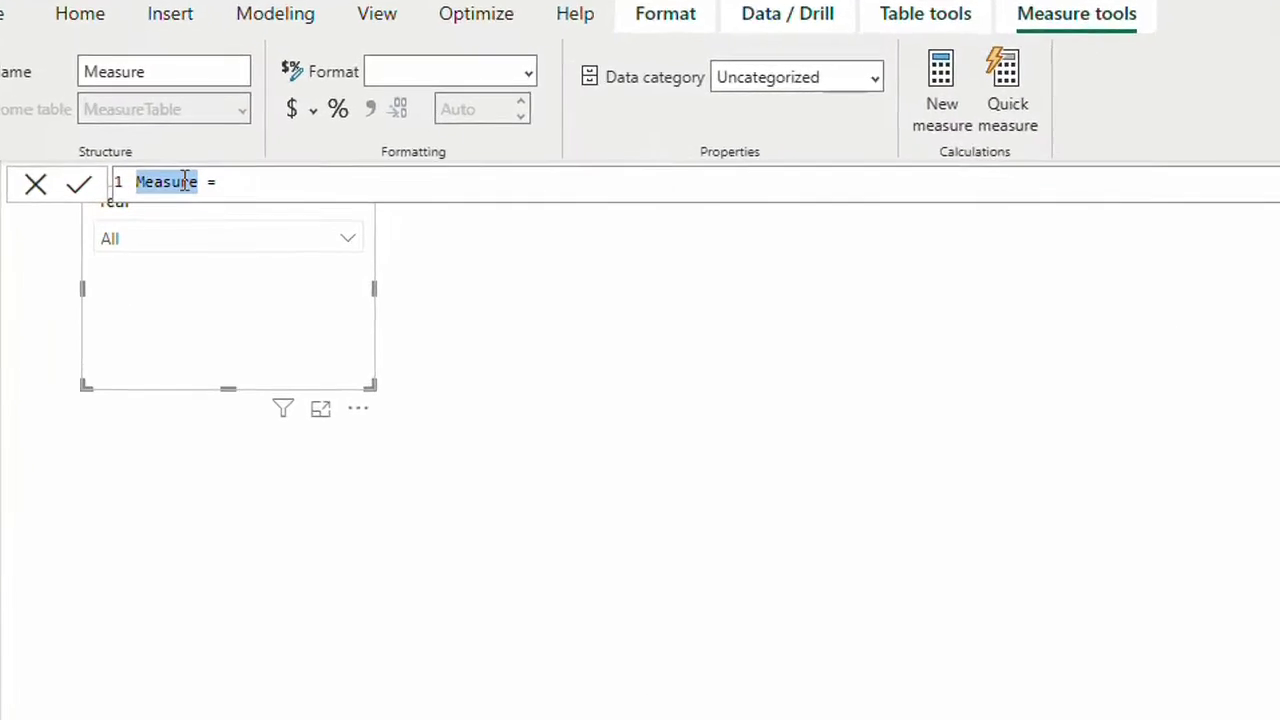
{"action": "type", "text": "filter_Year"}
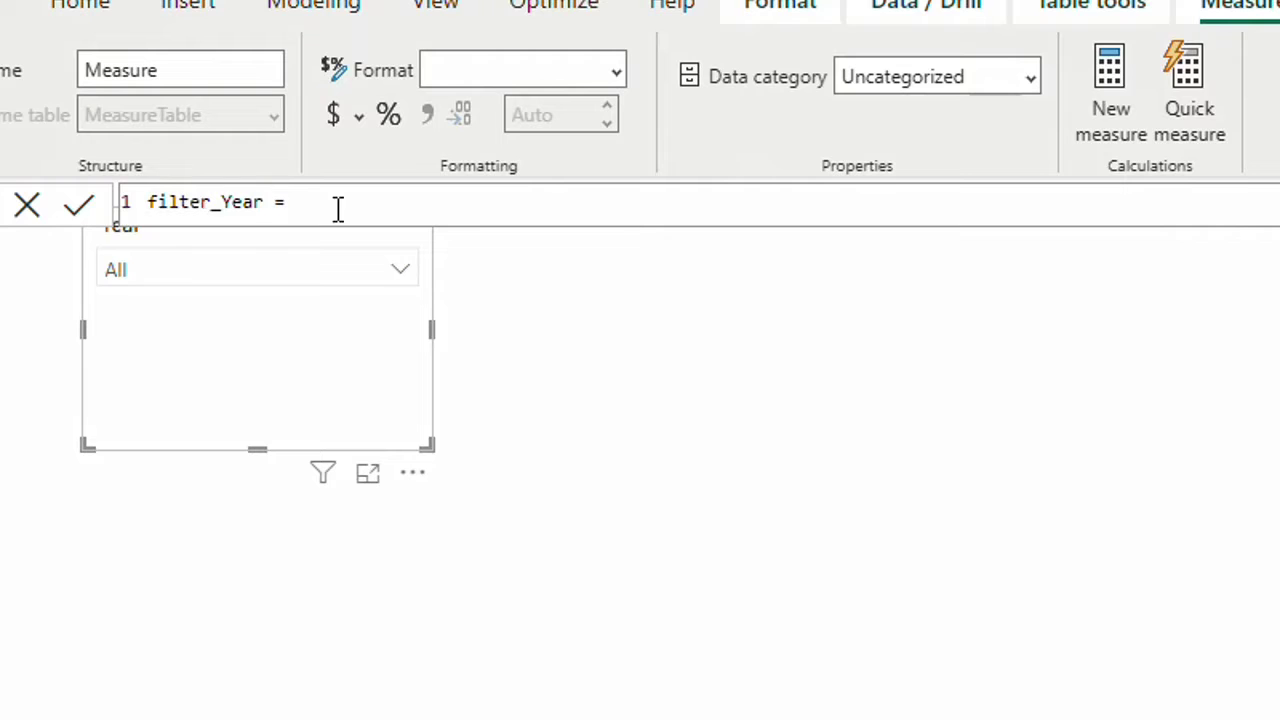
{"action": "left_click", "coordinate": [338, 208]}
{"action": "type", "text": "if("}
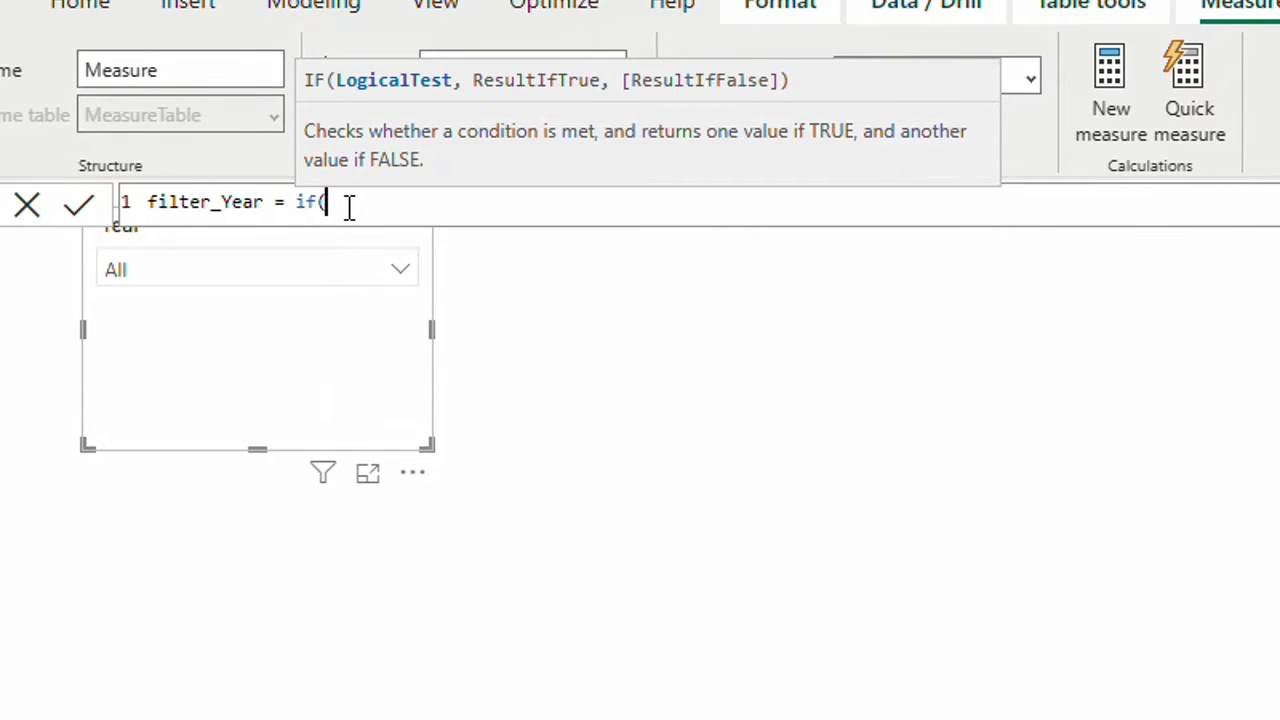
{"action": "type", "text": "valu"}
{"action": "key", "text": "Down"}
{"action": "key", "text": "Tab"}
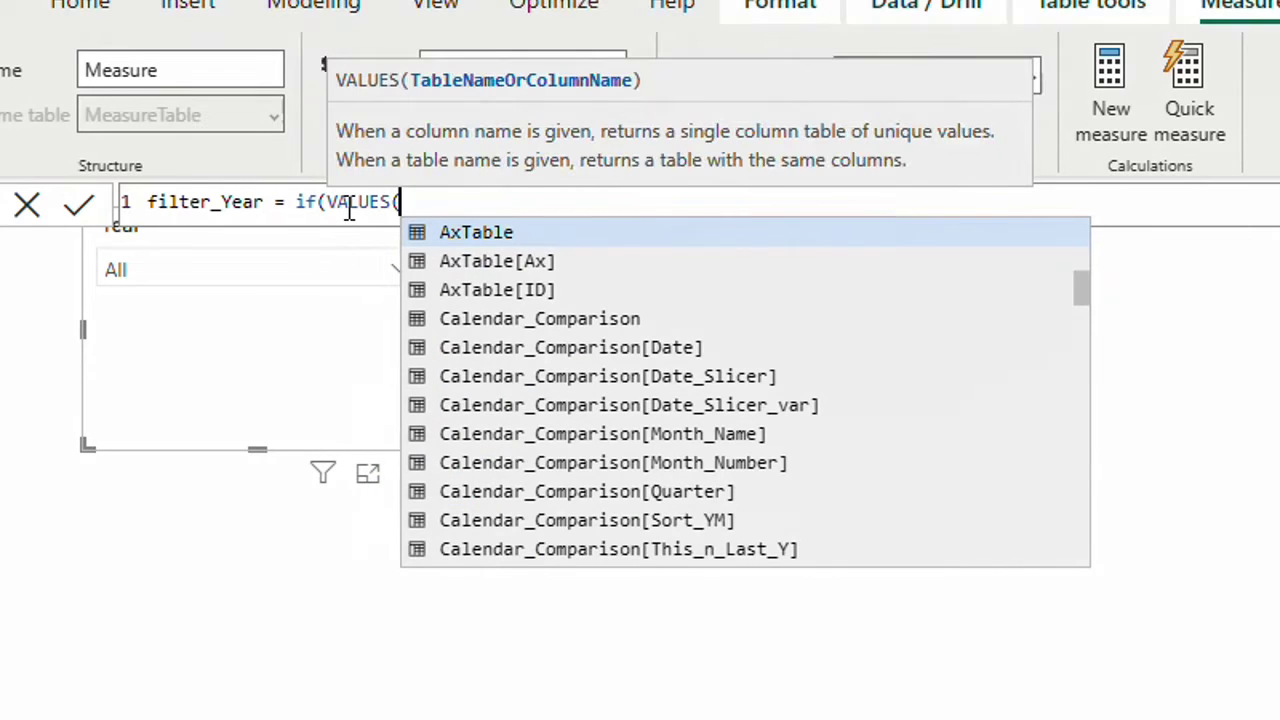
{"action": "type", "text": "year"}
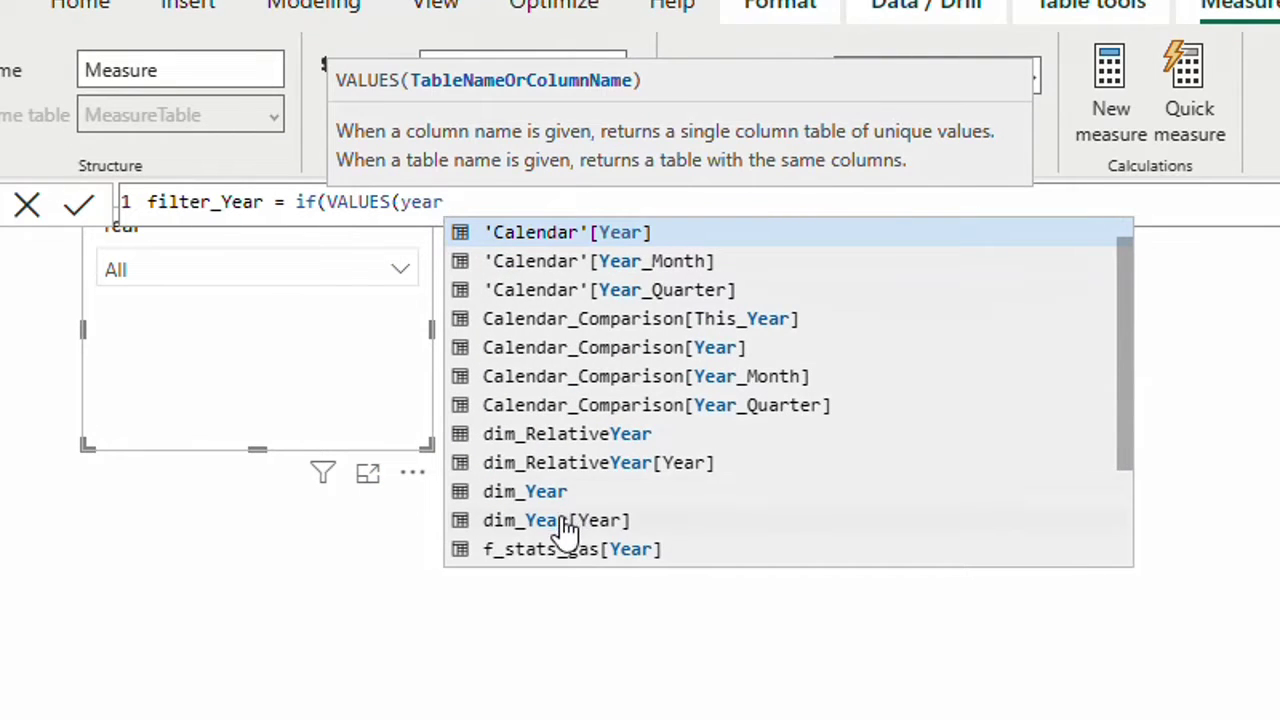
{"action": "left_click", "coordinate": [566, 520]}
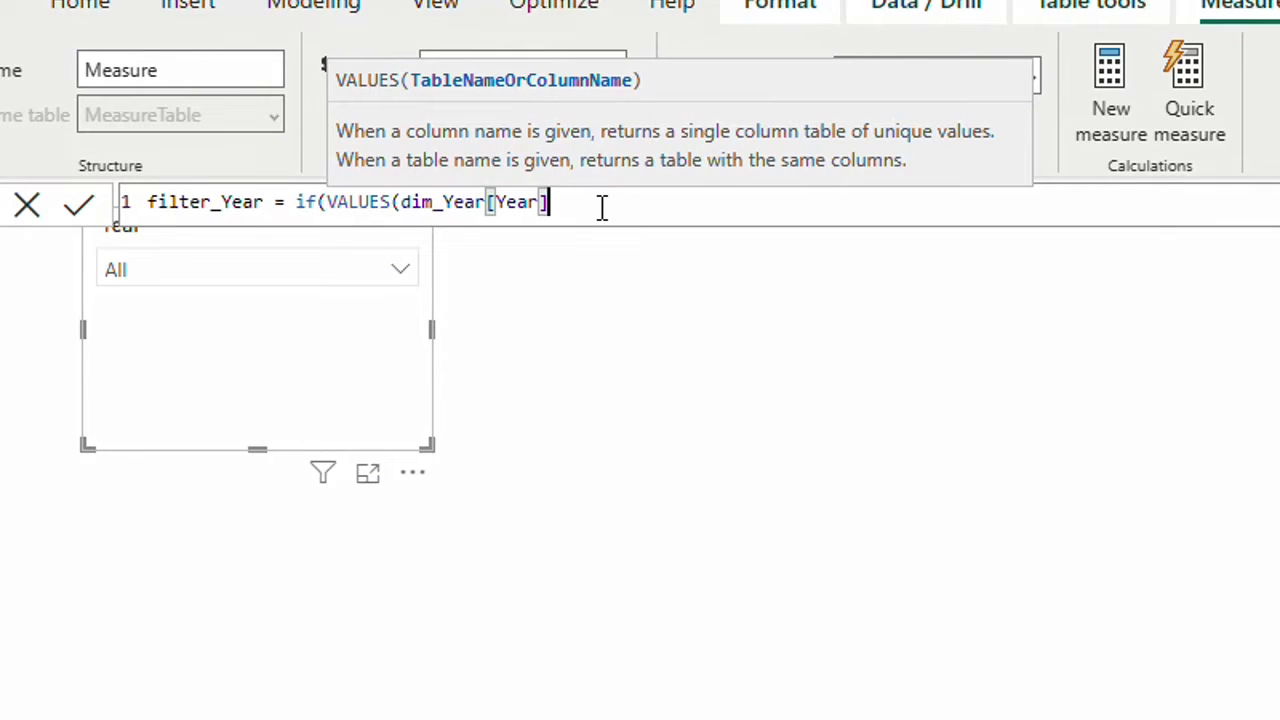
{"action": "type", "text": ")"}
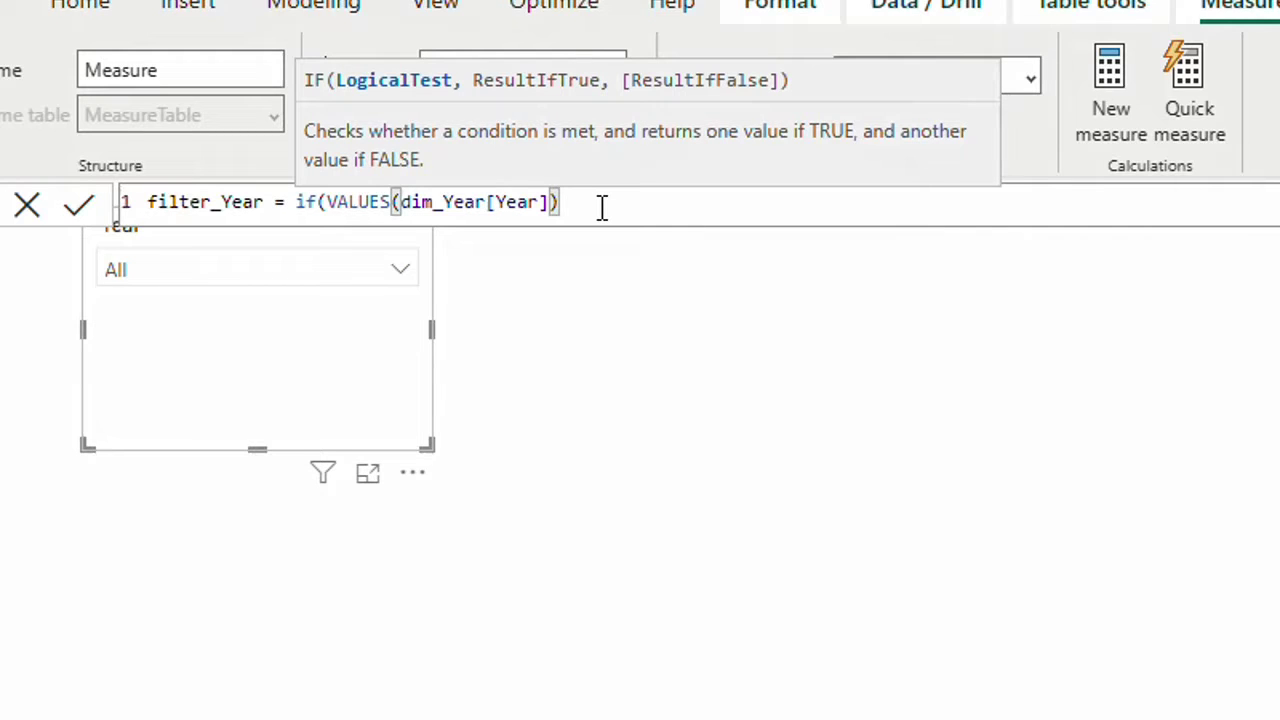
{"action": "type", "text": "<"}
{"action": "type", "text": "yr"}
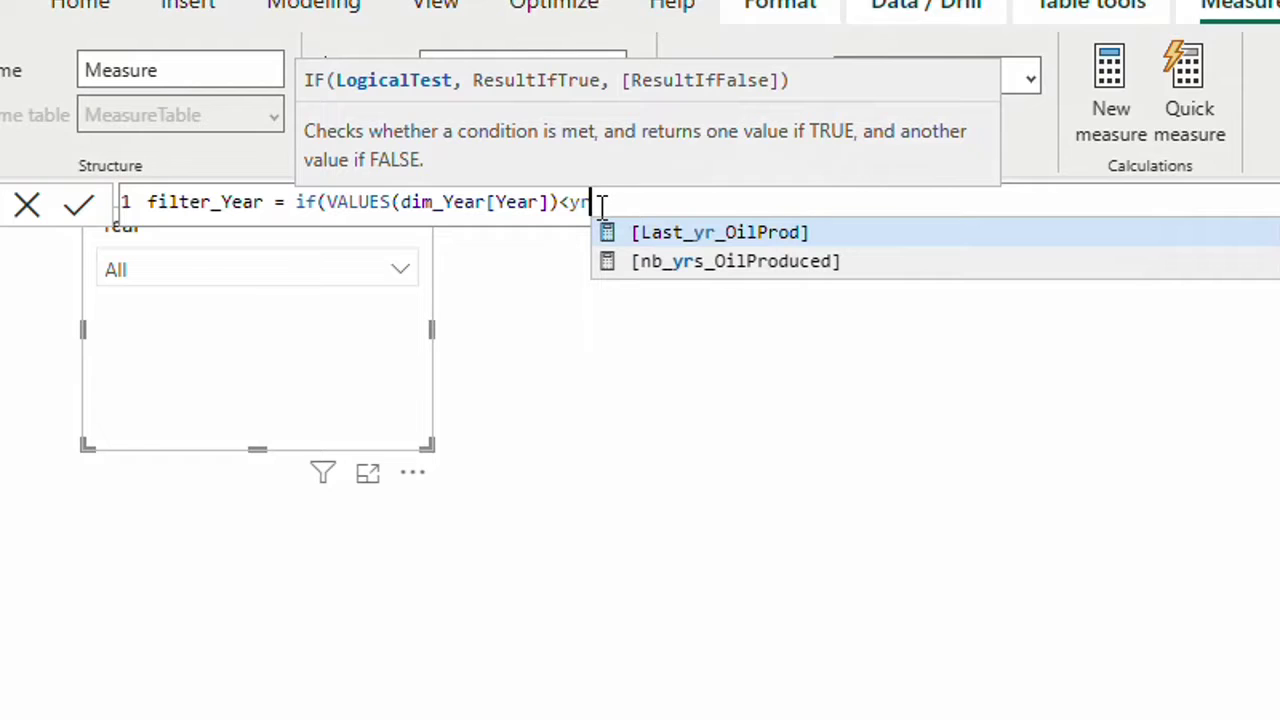
{"action": "key", "text": "BackSpace"}
{"action": "type", "text": "ea"}
{"action": "key", "text": "Tab"}
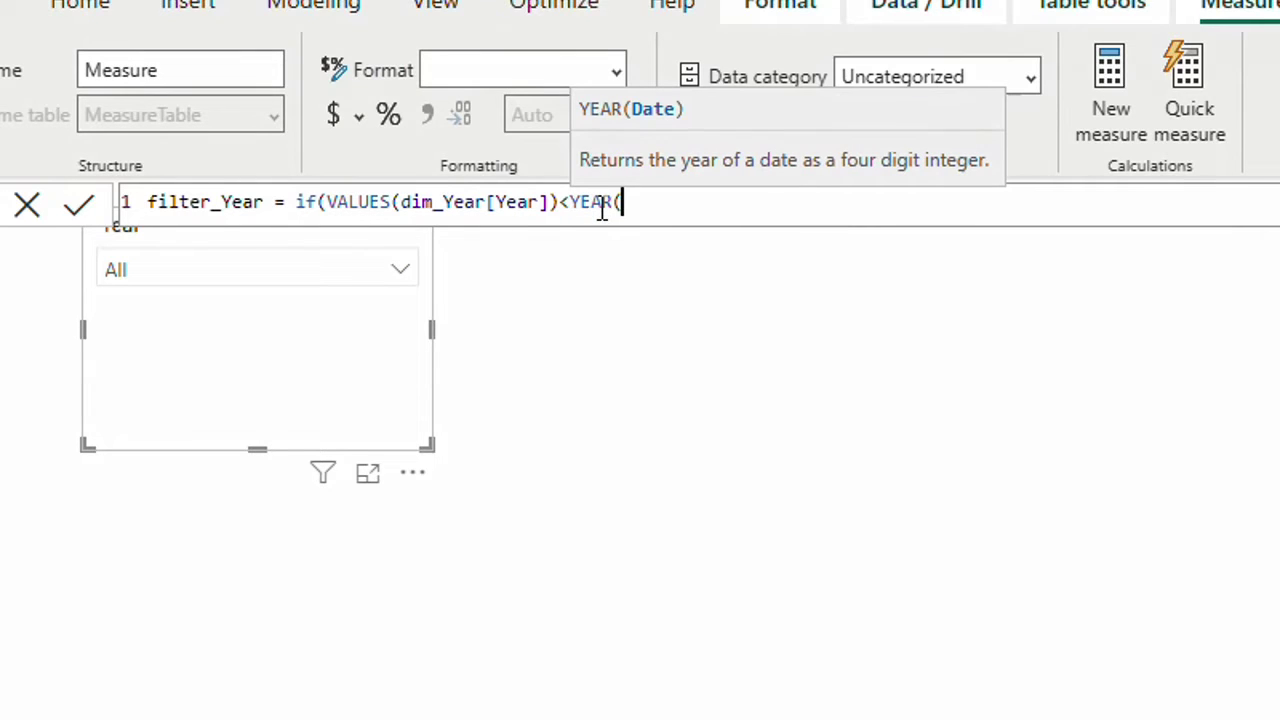
{"action": "type", "text": "t"}
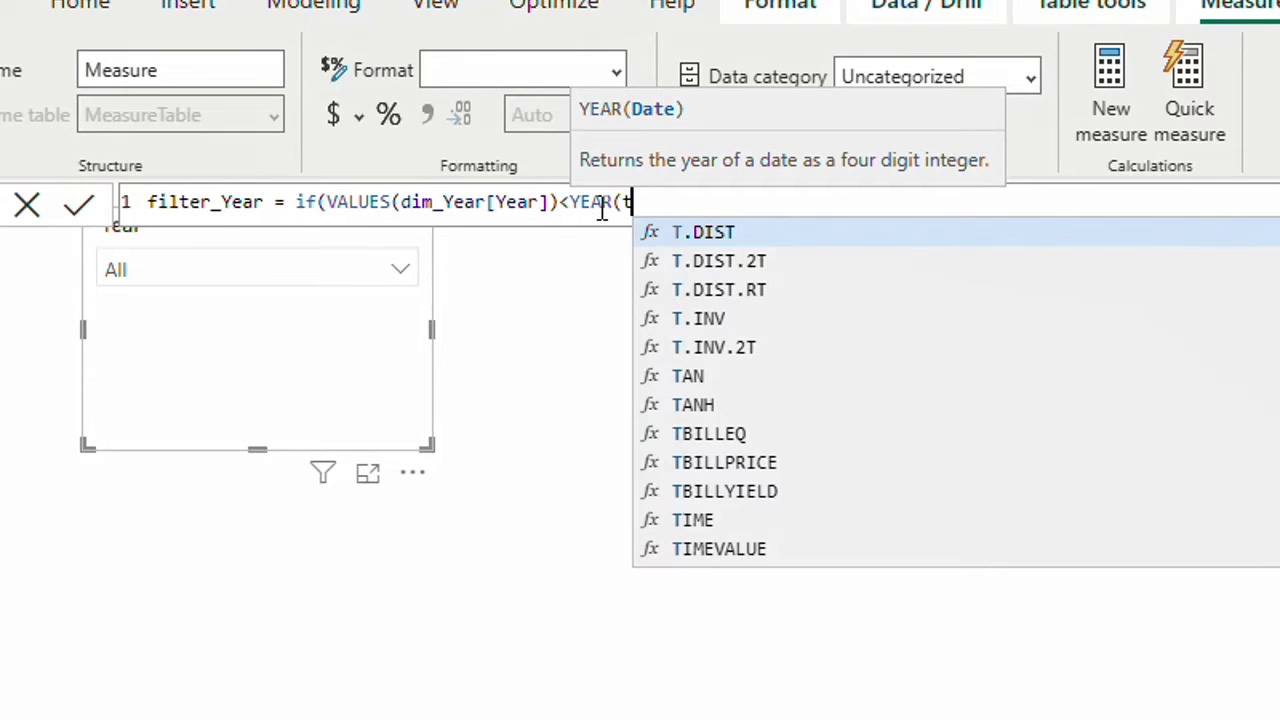
{"action": "type", "text": "od"}
{"action": "key", "text": "Tab"}
{"action": "type", "text": ")"}
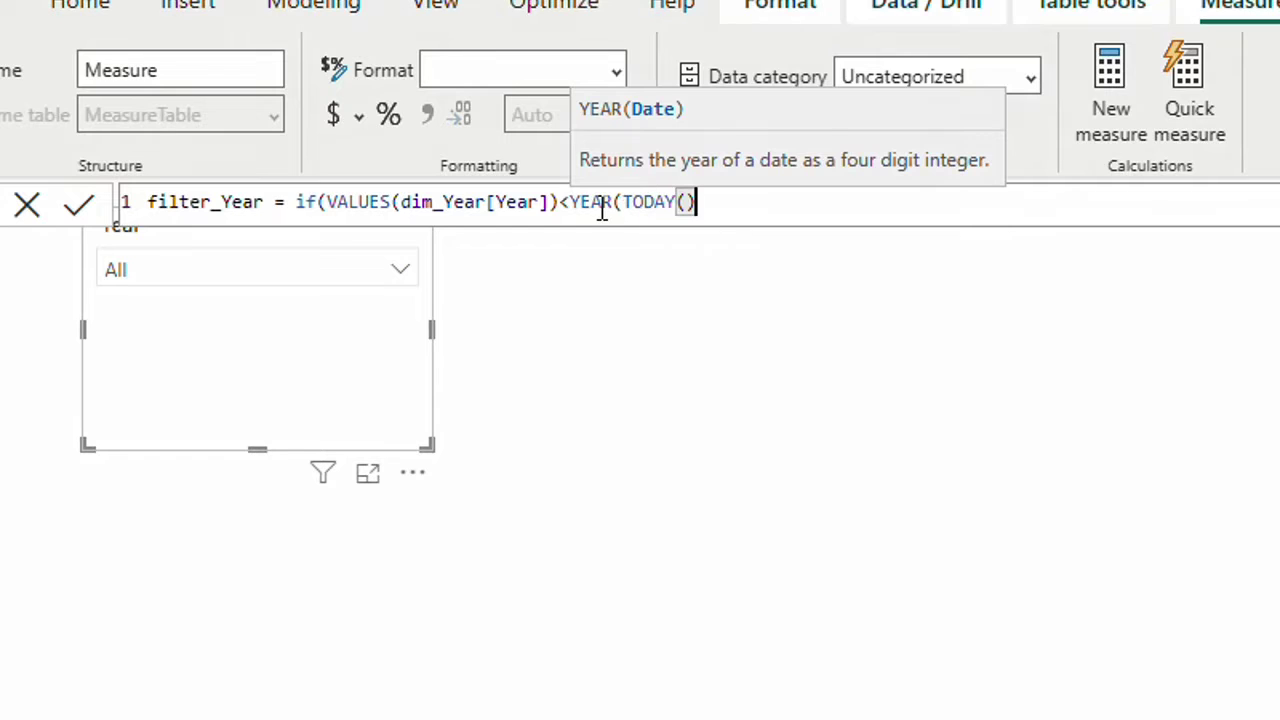
{"action": "type", "text": ")"}
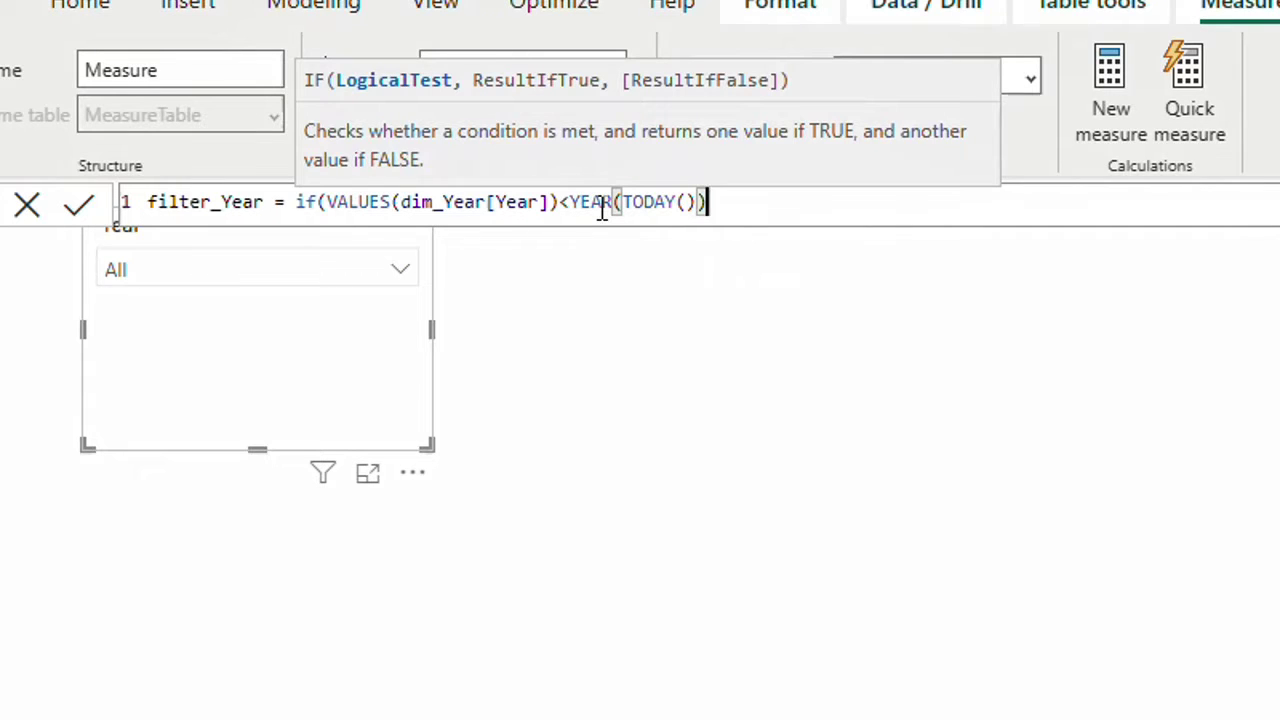
{"action": "type", "text": "-5"}
Add && VALUES(dim_Year[Year])>YEAR(TODAY())-50, returning 1 else 0, and commit the measure.
{"action": "type", "text": "&&"}
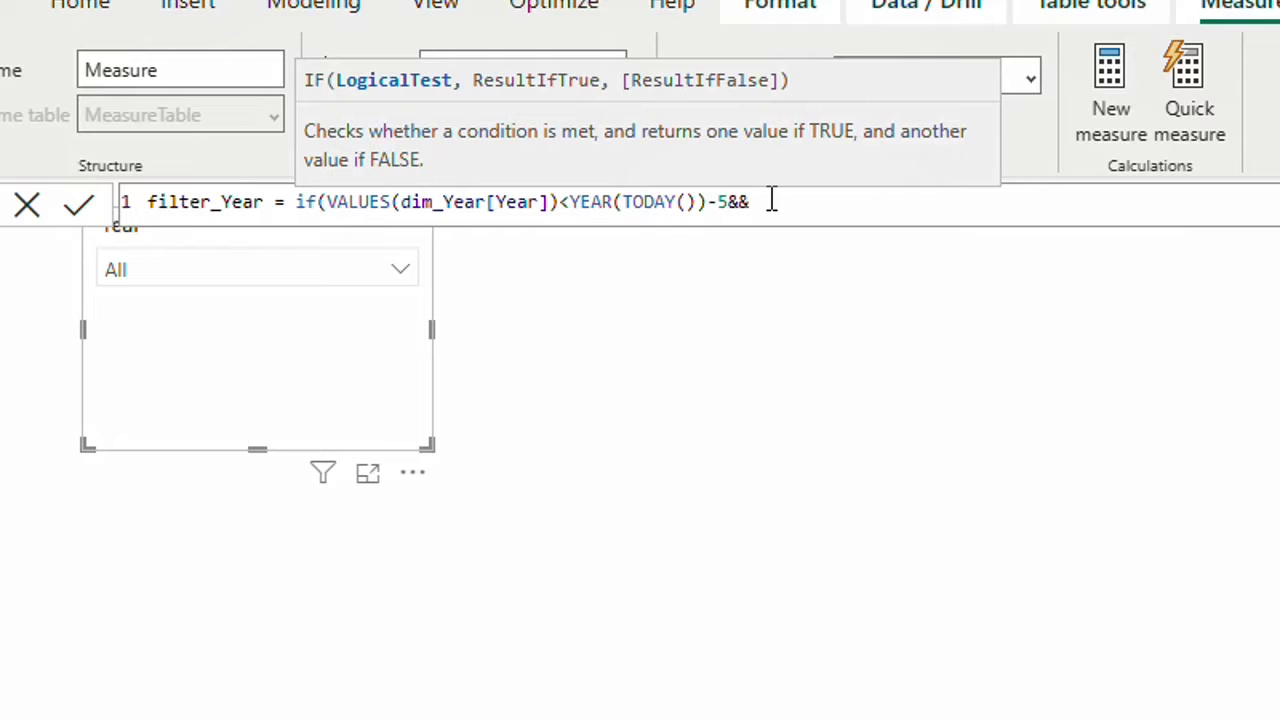
{"action": "type", "text": "value"}
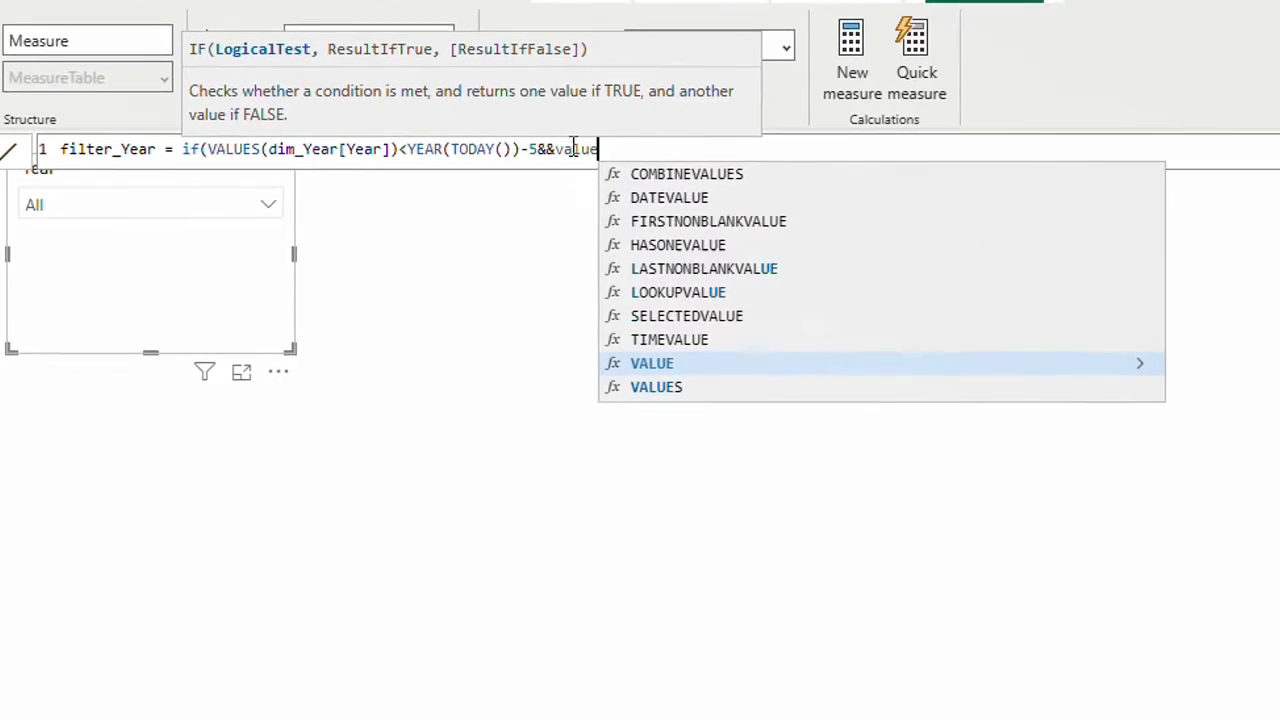
{"action": "type", "text": "s"}
{"action": "key", "text": "Tab"}
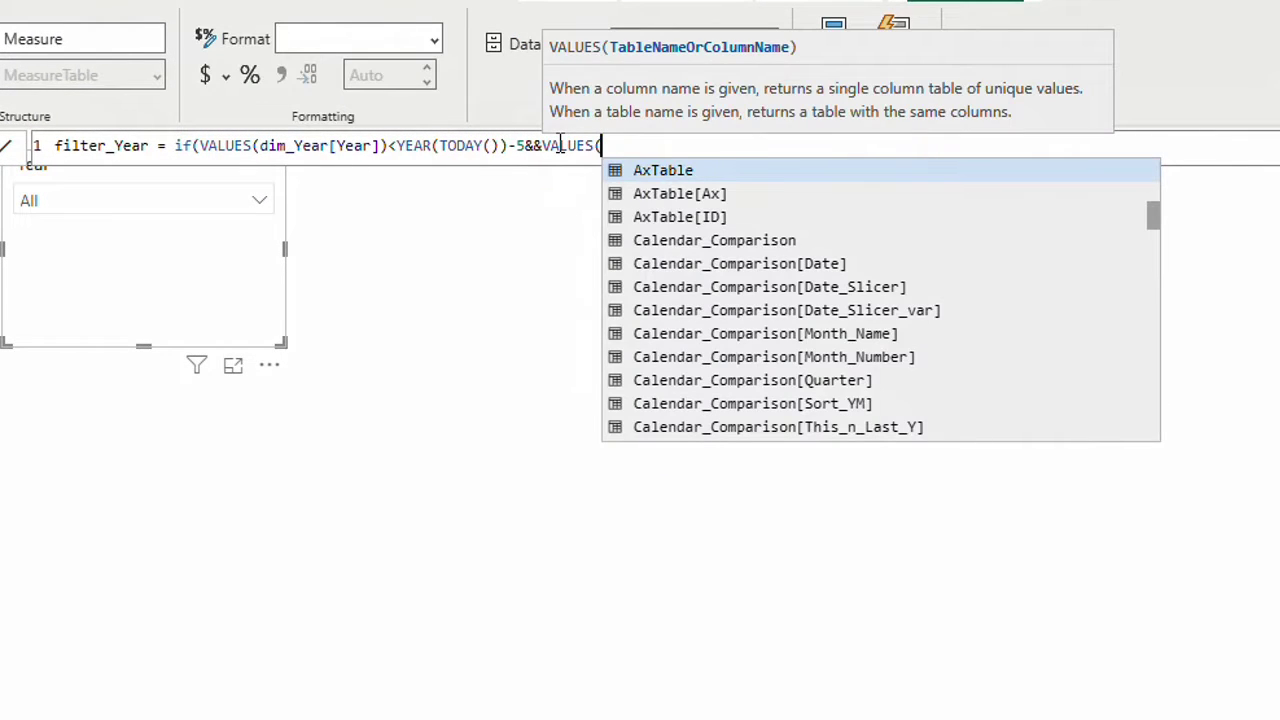
{"action": "type", "text": "year"}
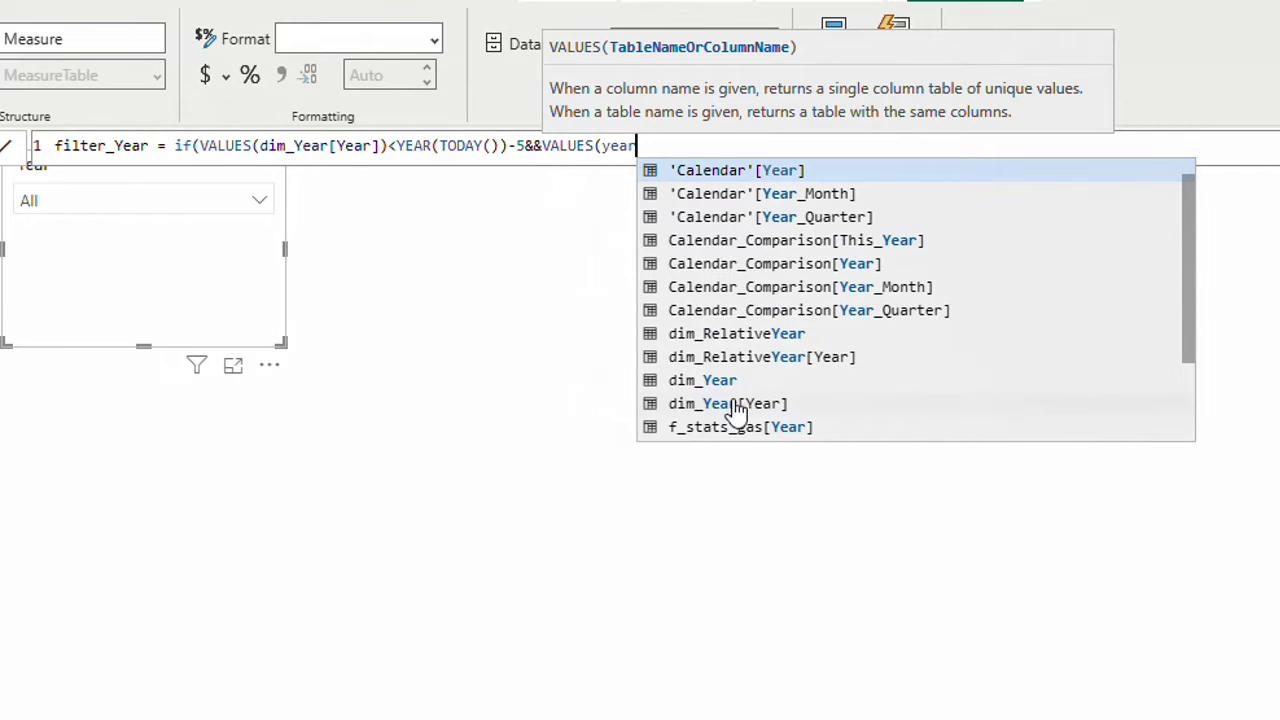
{"action": "left_click", "coordinate": [735, 405]}
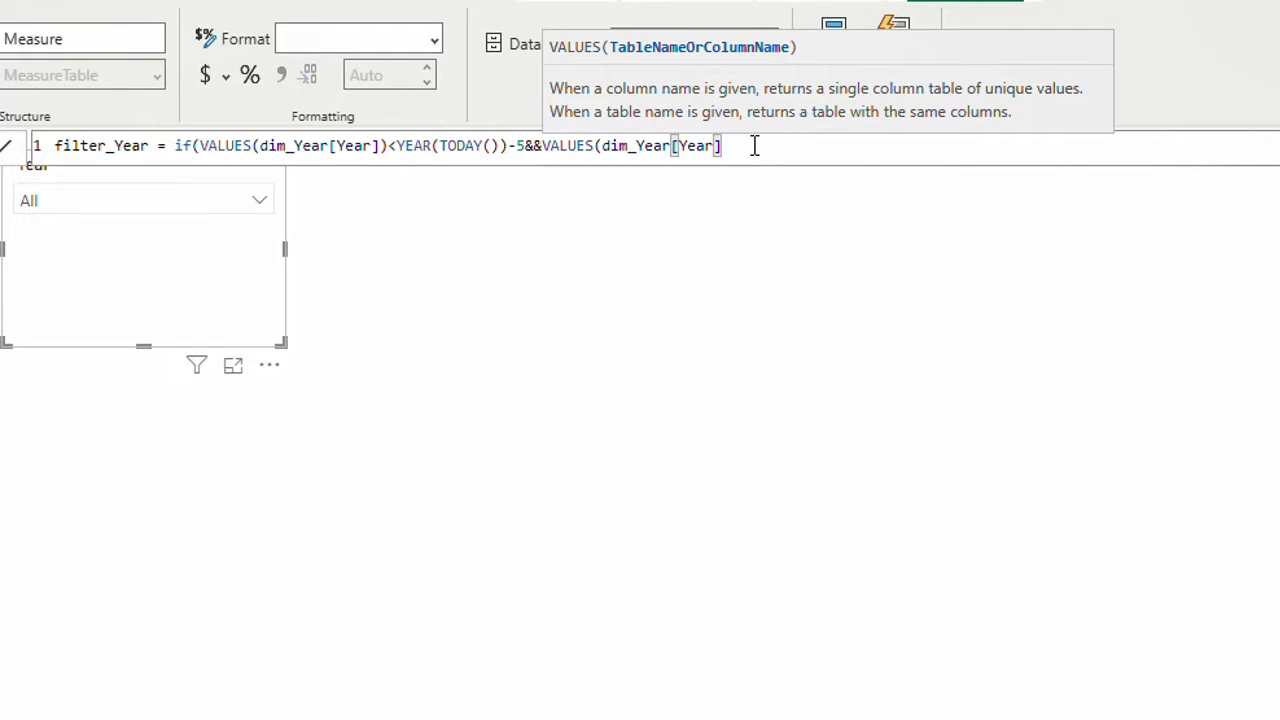
{"action": "type", "text": ")"}
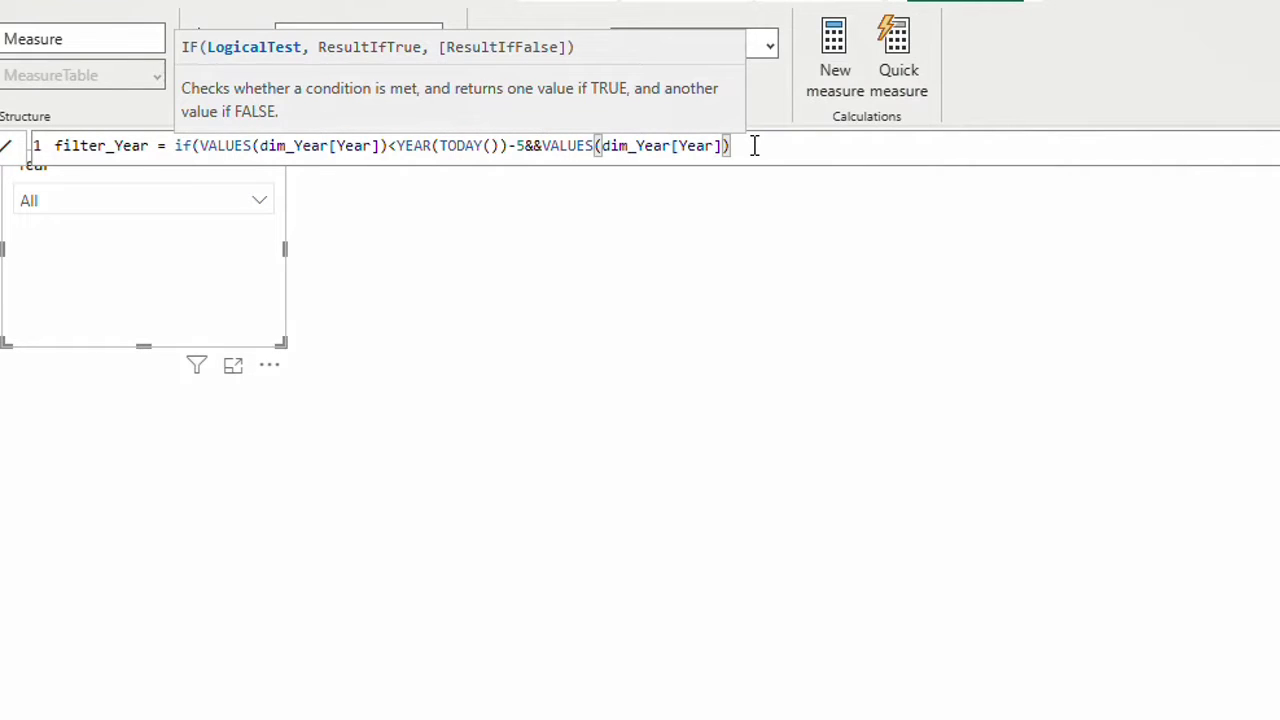
{"action": "type", "text": ">year"}
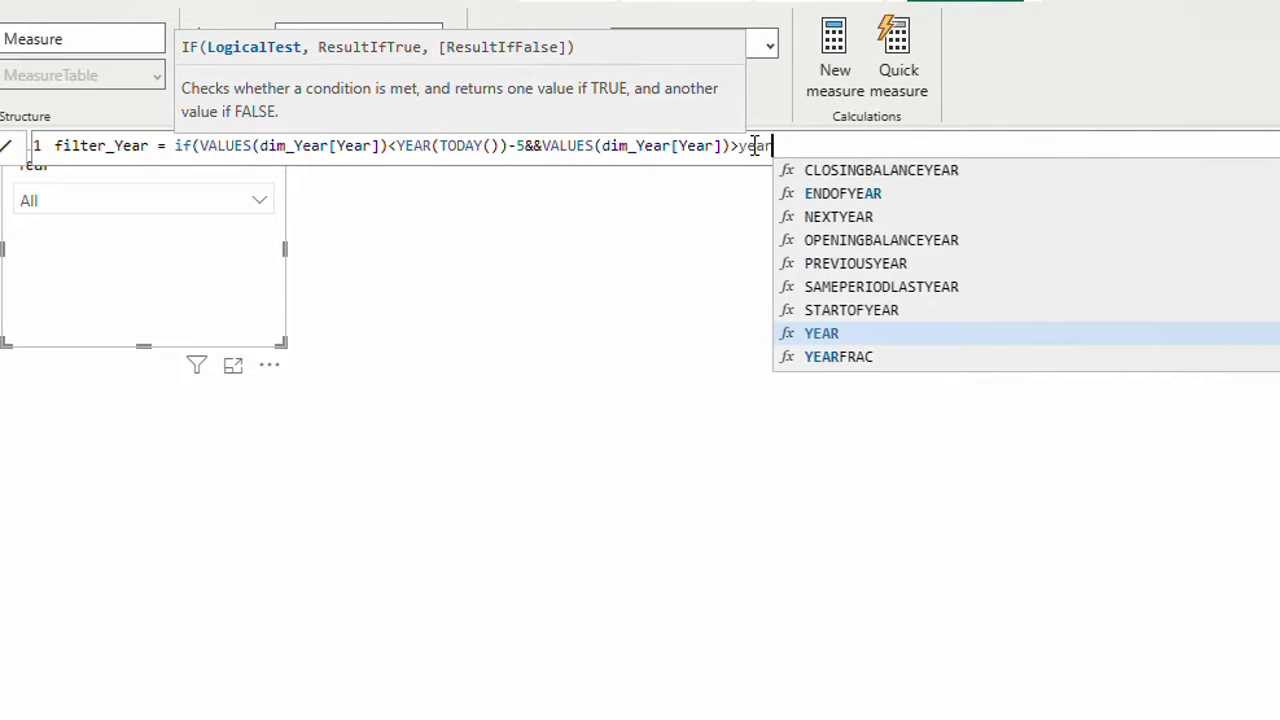
{"action": "key", "text": "Tab"}
{"action": "type", "text": "tod"}
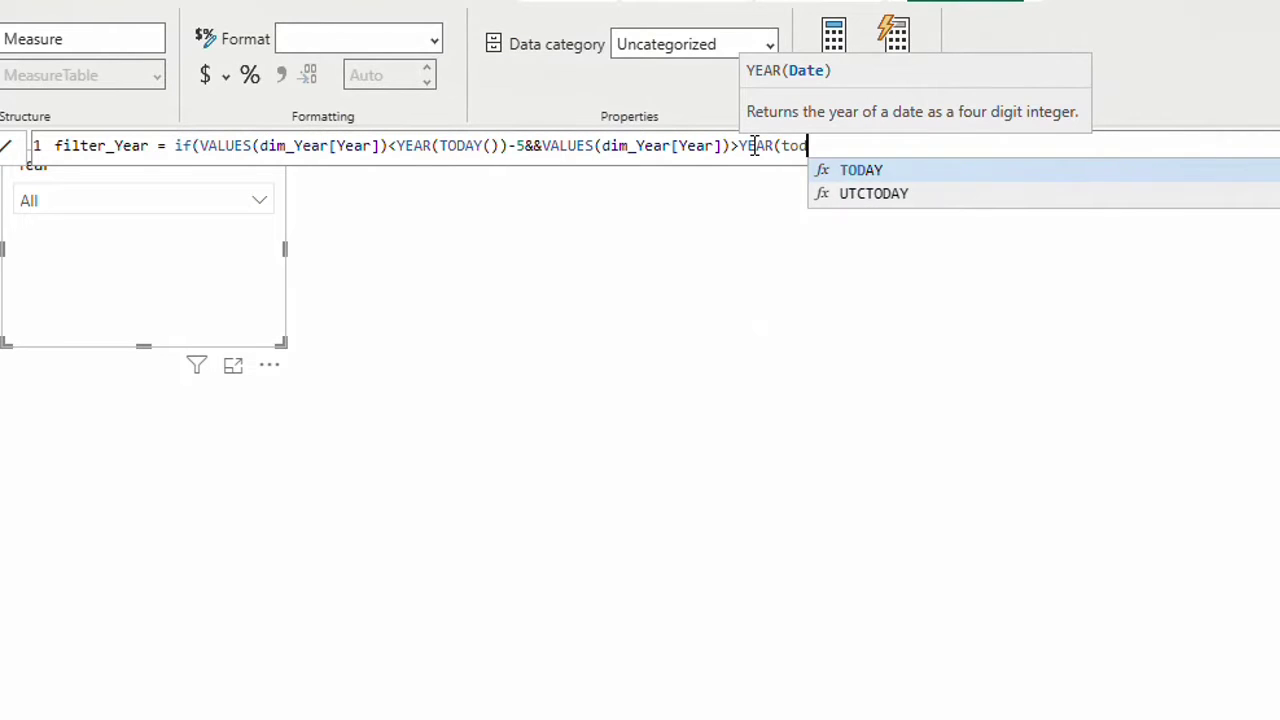
{"action": "key", "text": "Tab"}
{"action": "type", "text": "))"}
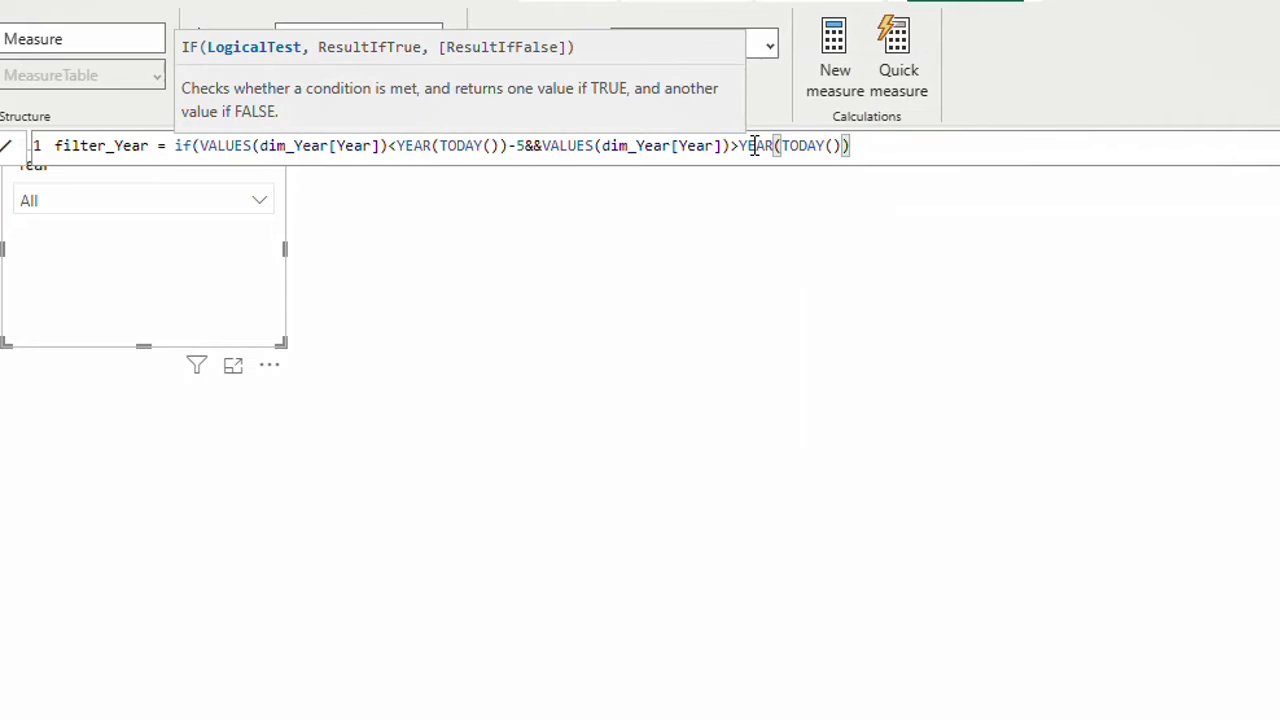
{"action": "type", "text": "-50,"}
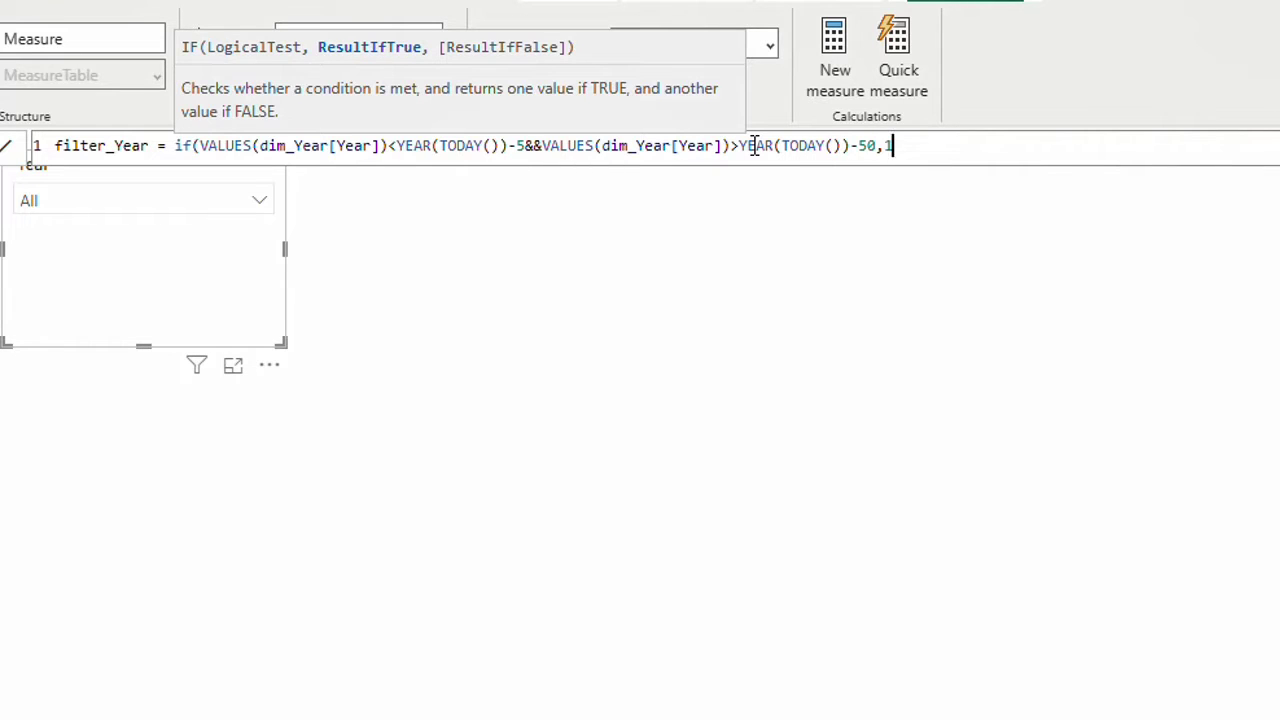
{"action": "type", "text": "1,0)"}
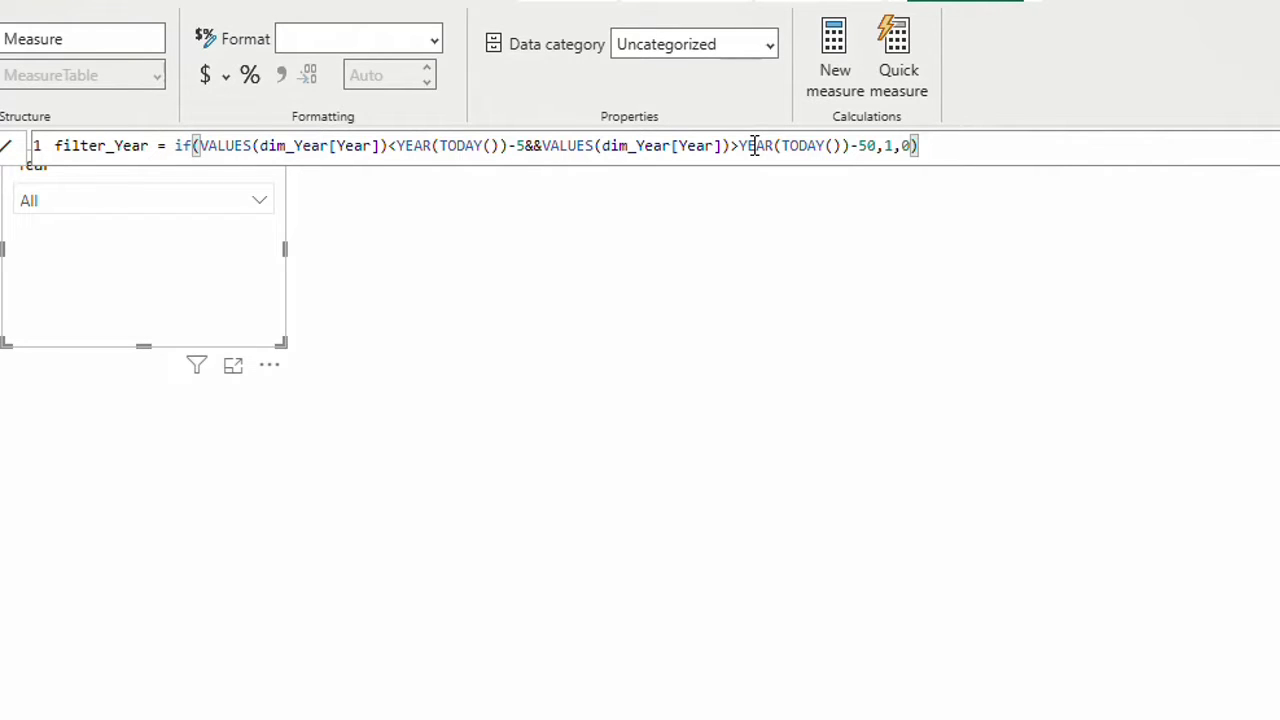
{"action": "key", "text": "Return"}
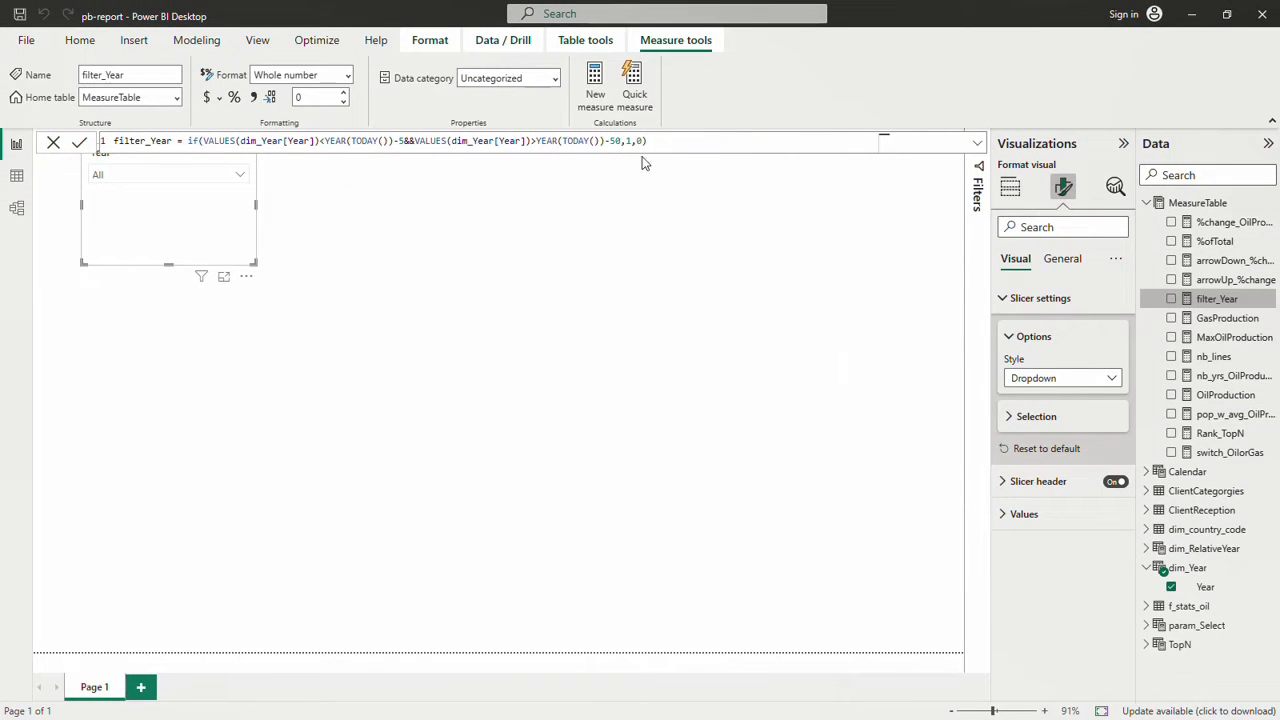
Give the Year slicer a visual-level filter where filter_Year is 1.
{"action": "left_click", "coordinate": [957, 193]}
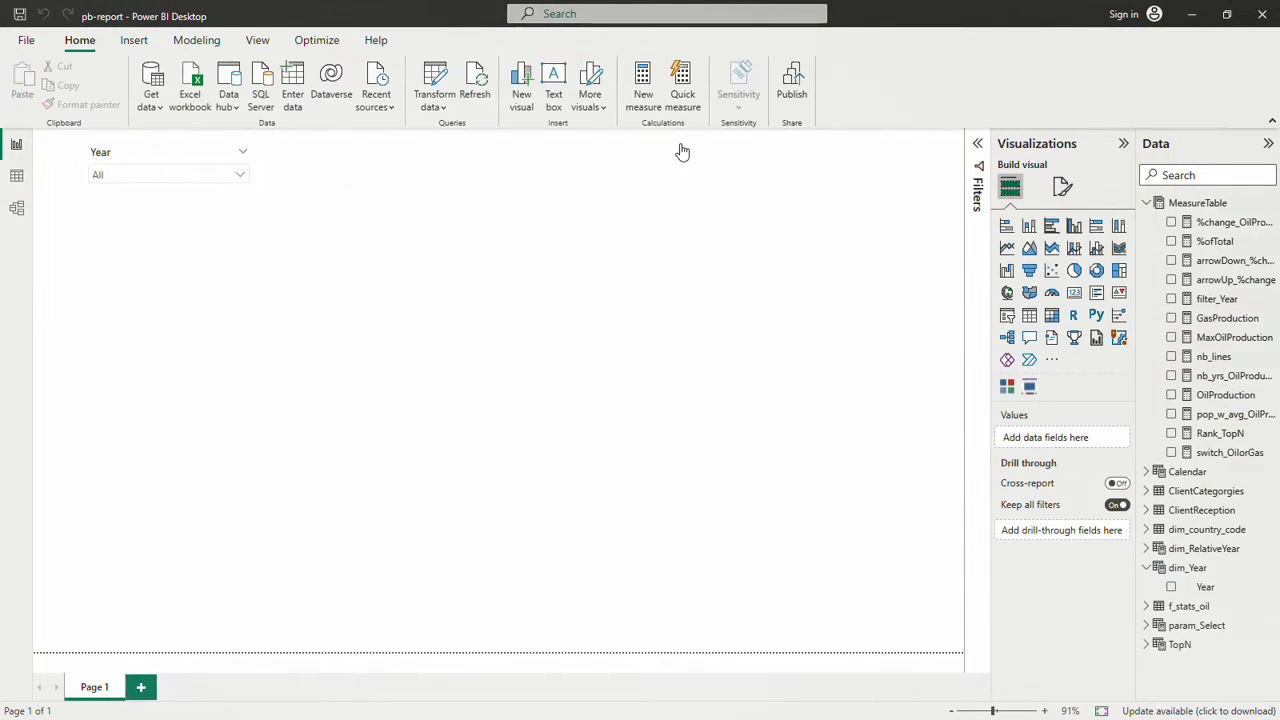
{"action": "left_click", "coordinate": [185, 160]}
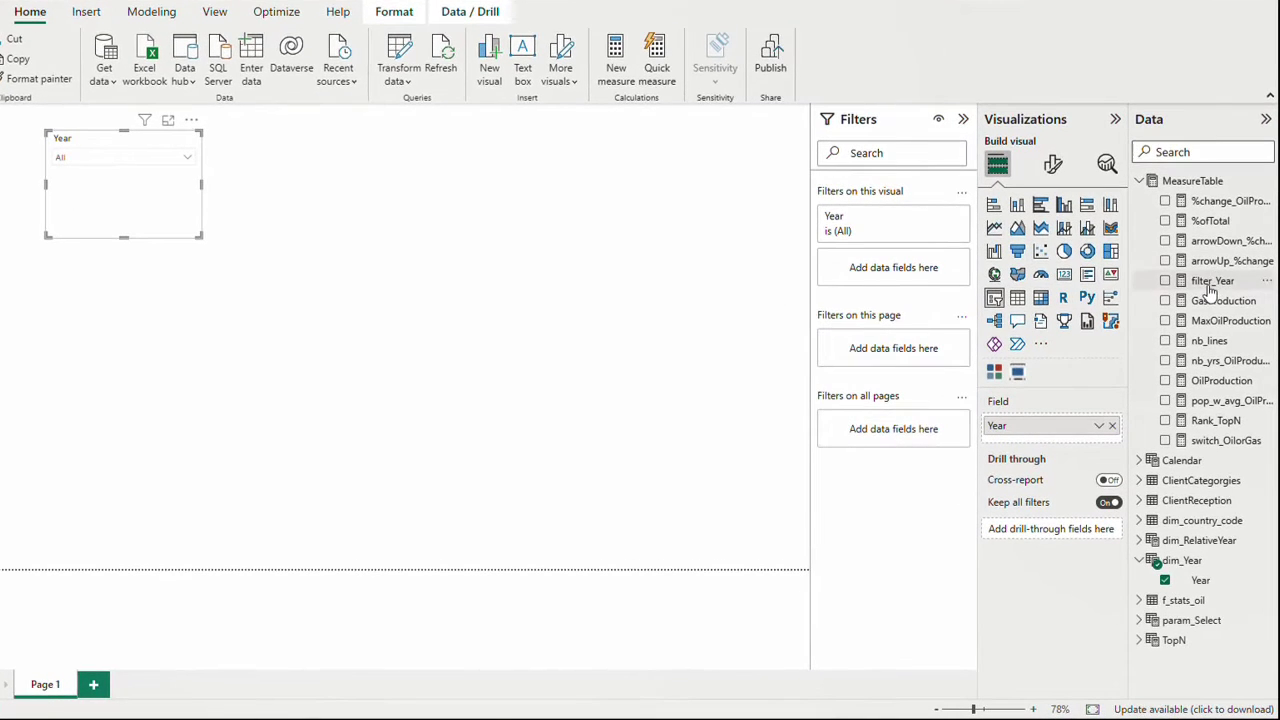
{"action": "left_click_drag", "start_coordinate": [1211, 289], "coordinate": [894, 243]}
{"action": "left_click", "coordinate": [905, 319]}
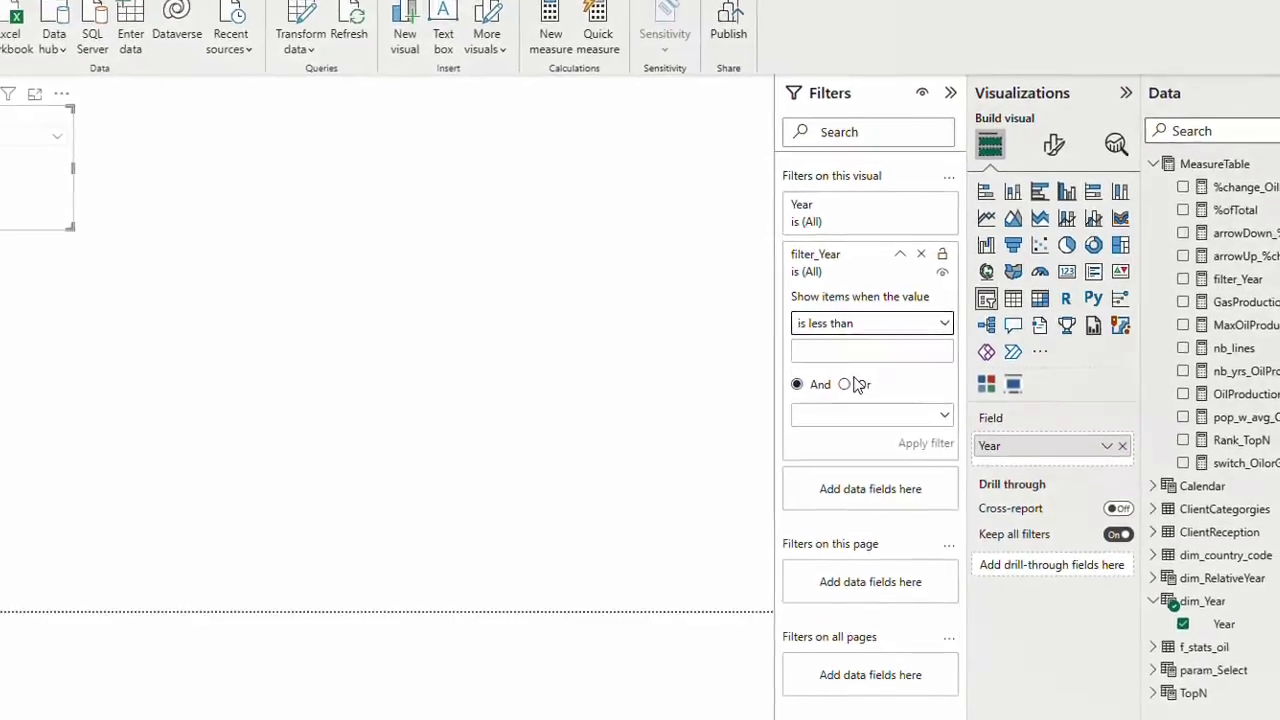
{"action": "left_click", "coordinate": [819, 447]}
{"action": "left_click", "coordinate": [862, 352]}
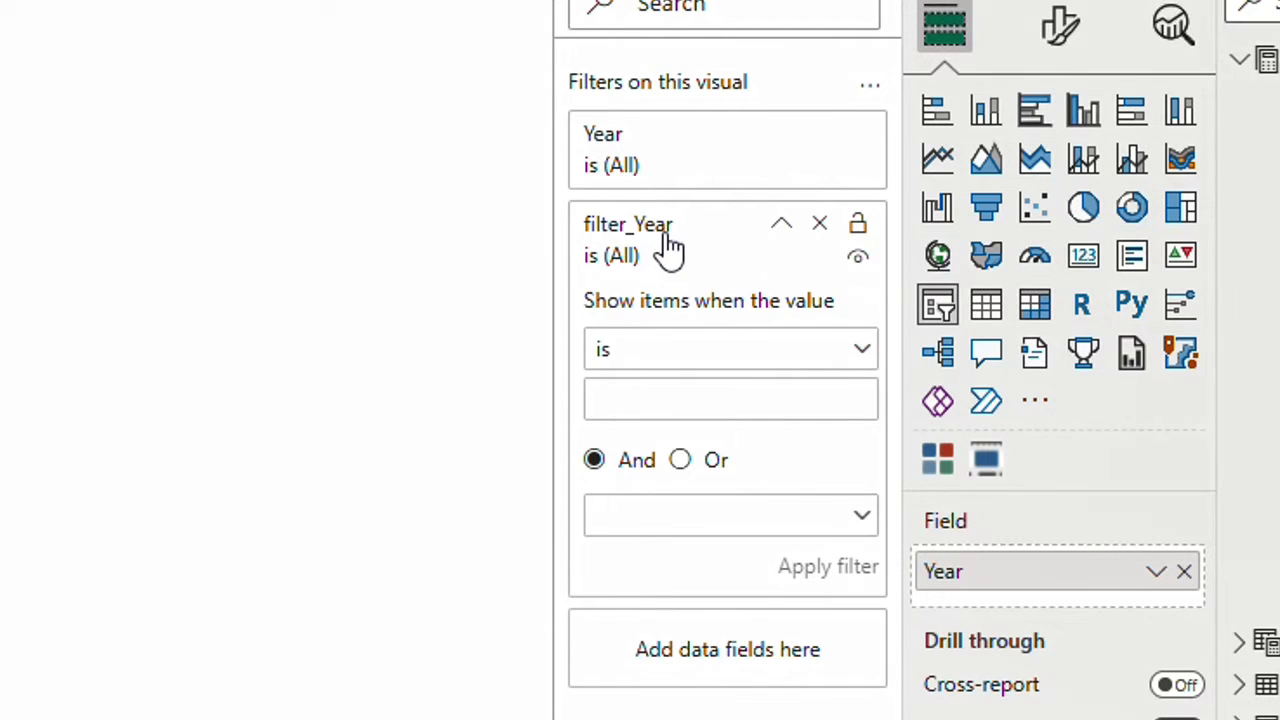
{"action": "type", "text": "1"}
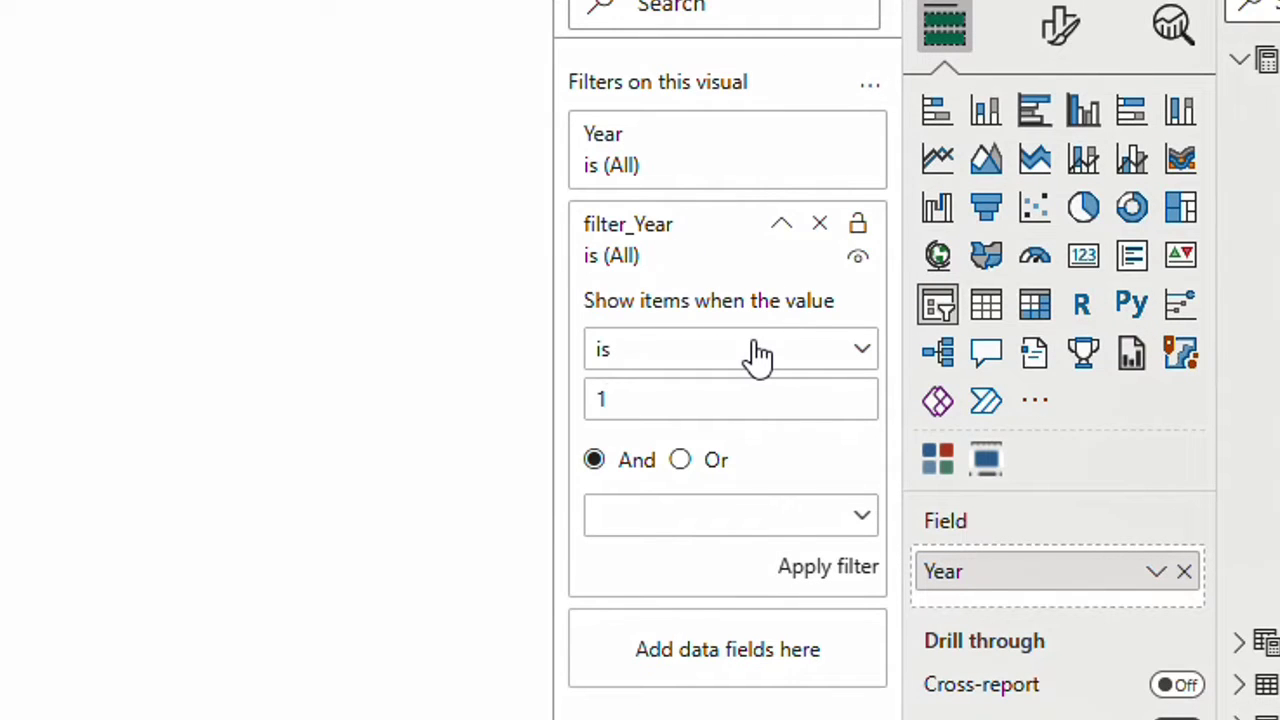
{"action": "left_click", "coordinate": [828, 566]}
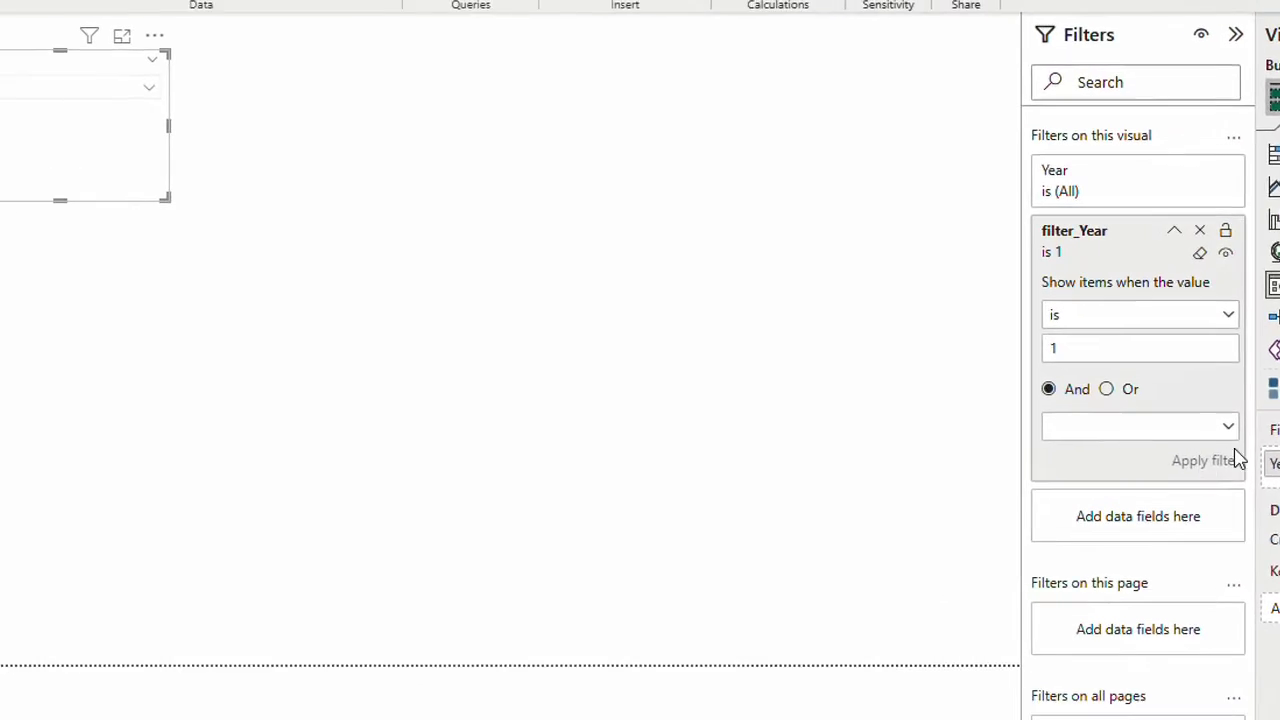
{"action": "left_click", "coordinate": [135, 88]}
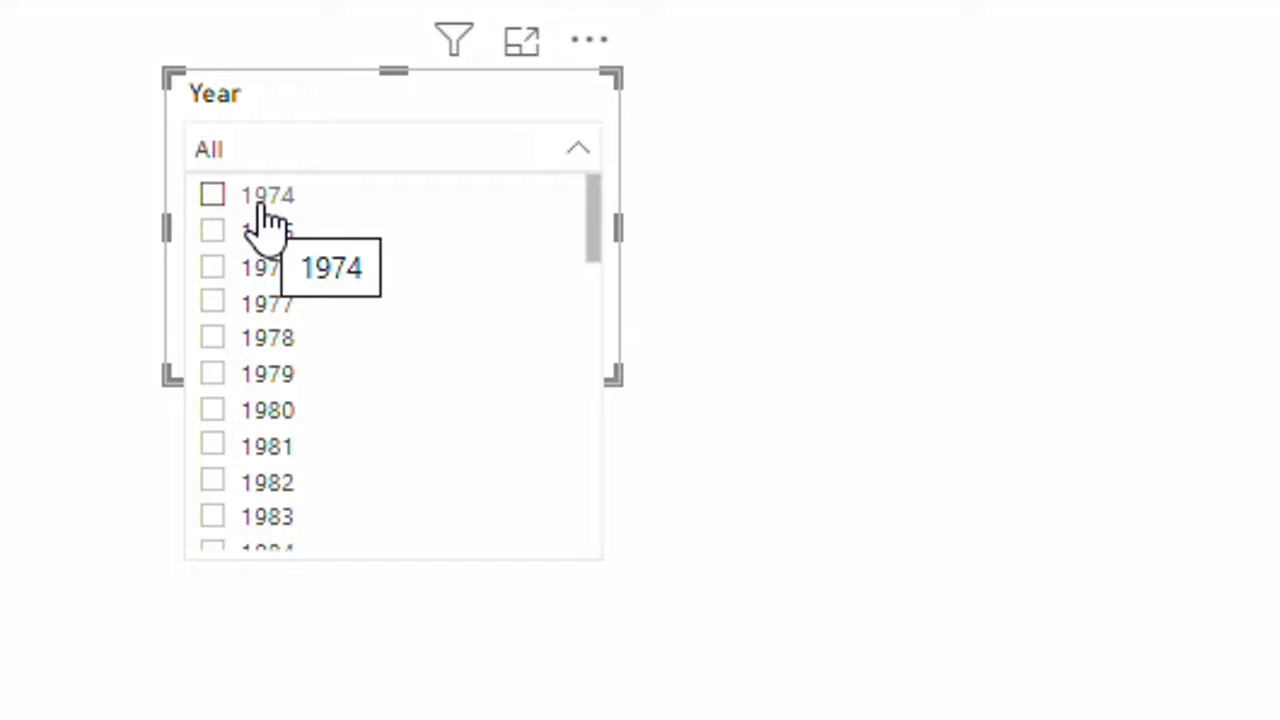
{"action": "scroll", "coordinate": [309, 314], "scroll_direction": "down", "scroll_amount": 10}
{"action": "scroll", "coordinate": [394, 508], "scroll_direction": "up", "scroll_amount": 8}
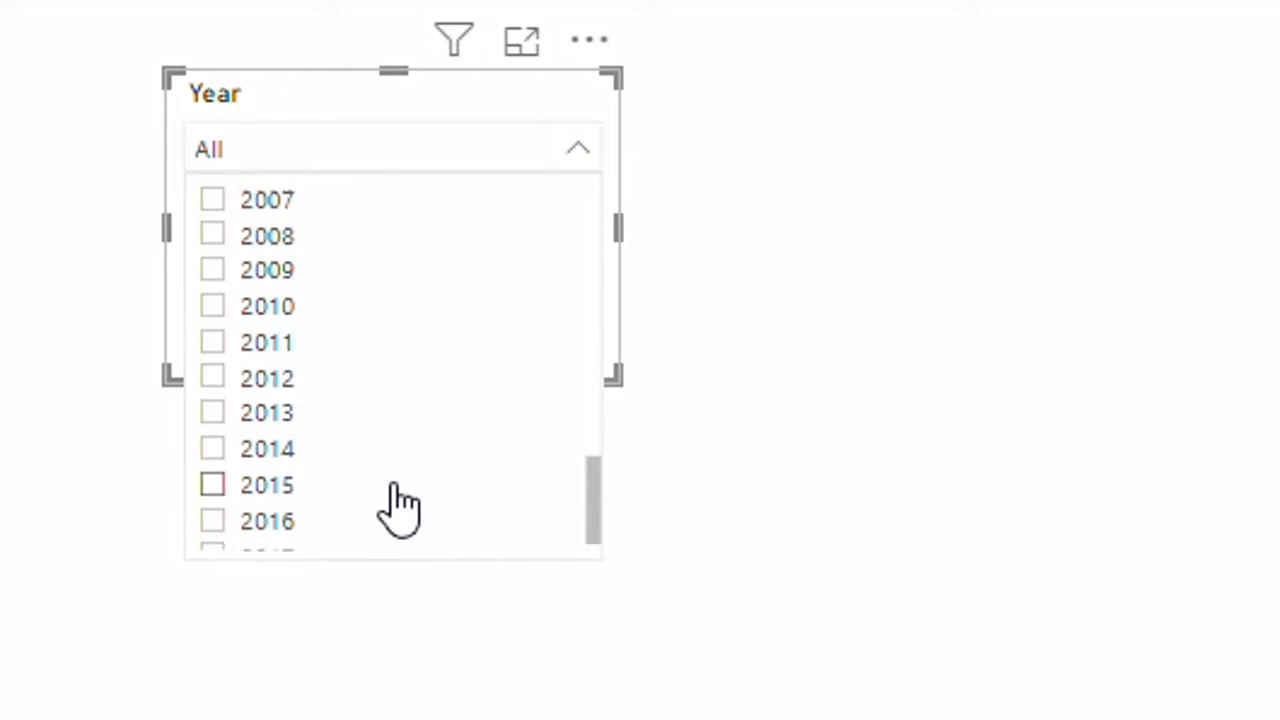
{"action": "scroll", "coordinate": [400, 508], "scroll_direction": "up", "scroll_amount": 2}
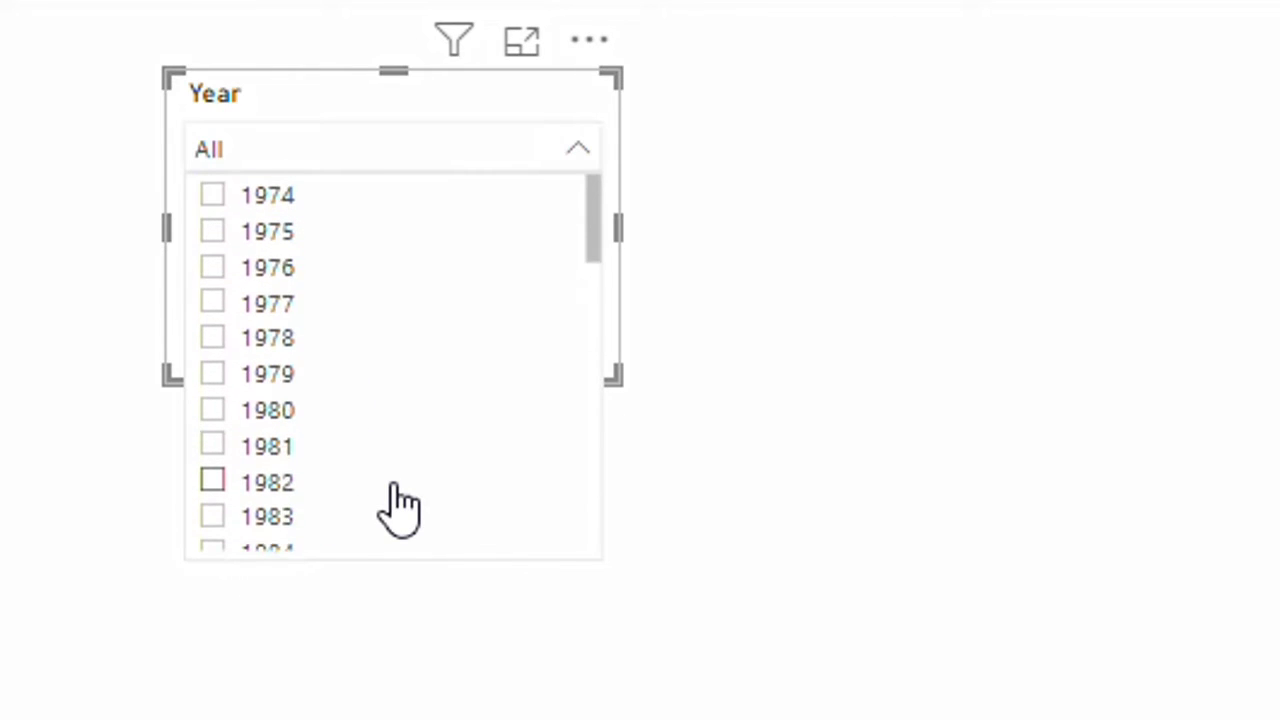
{"action": "scroll", "coordinate": [592, 290], "scroll_direction": "down", "scroll_amount": 1}
{"action": "mouse_move", "coordinate": [592, 290]}
{"action": "left_mouse_down"}
{"action": "mouse_move", "coordinate": [586, 500]}
{"action": "mouse_move", "coordinate": [591, 271]}
{"action": "left_mouse_up"}
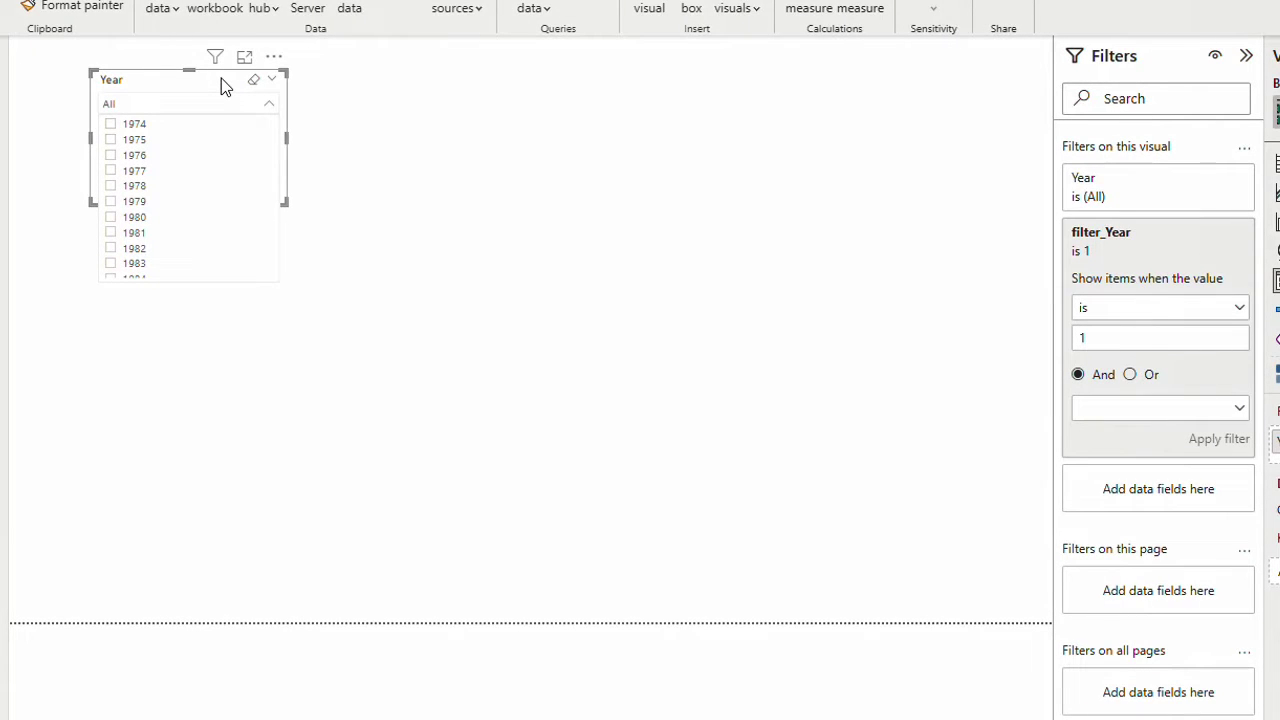
{"action": "left_click", "coordinate": [1192, 232]}
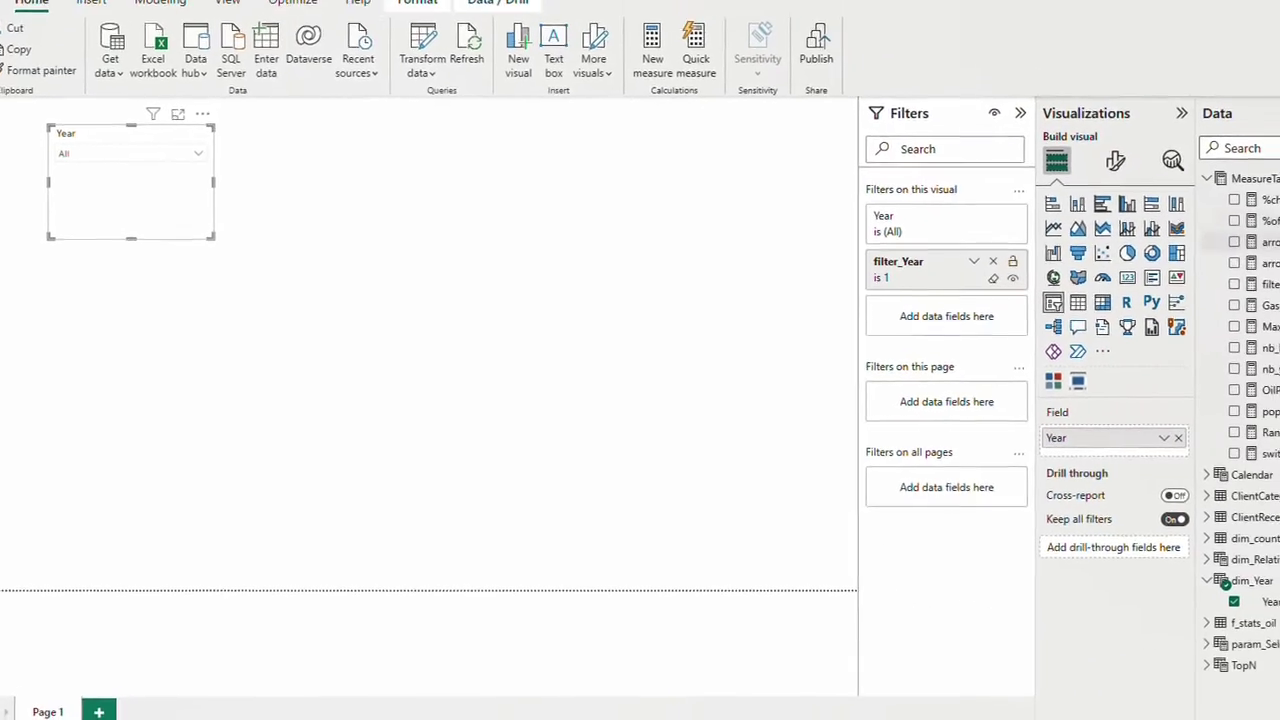
{"action": "left_click_drag", "start_coordinate": [1276, 284], "coordinate": [909, 417]}
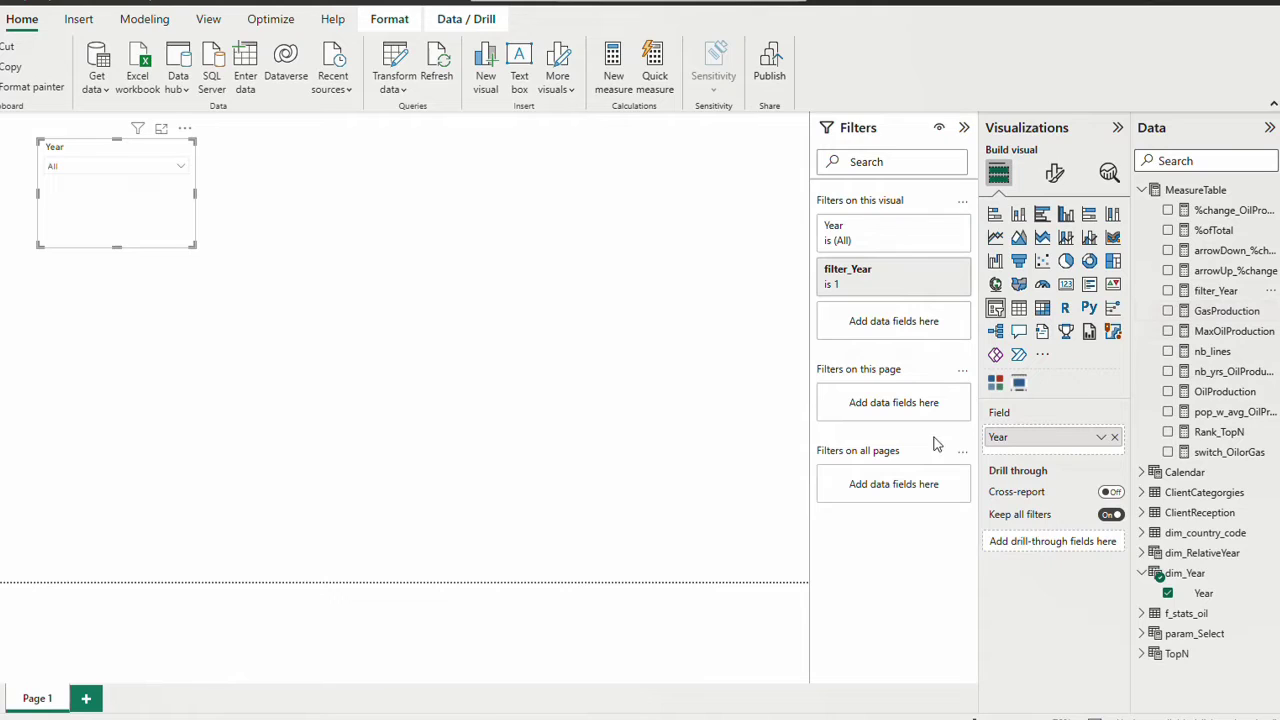
{"action": "left_click_drag", "start_coordinate": [1215, 290], "coordinate": [903, 414]}
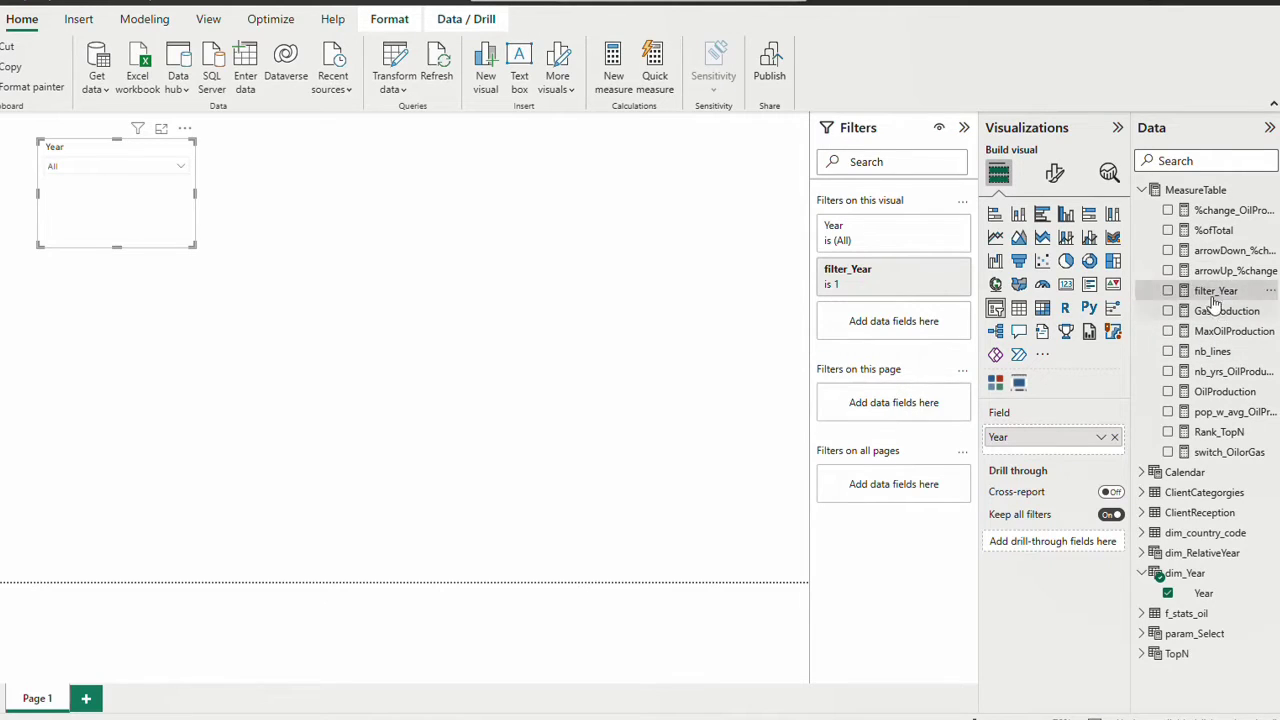
{"action": "left_click_drag", "start_coordinate": [1213, 297], "coordinate": [903, 485]}
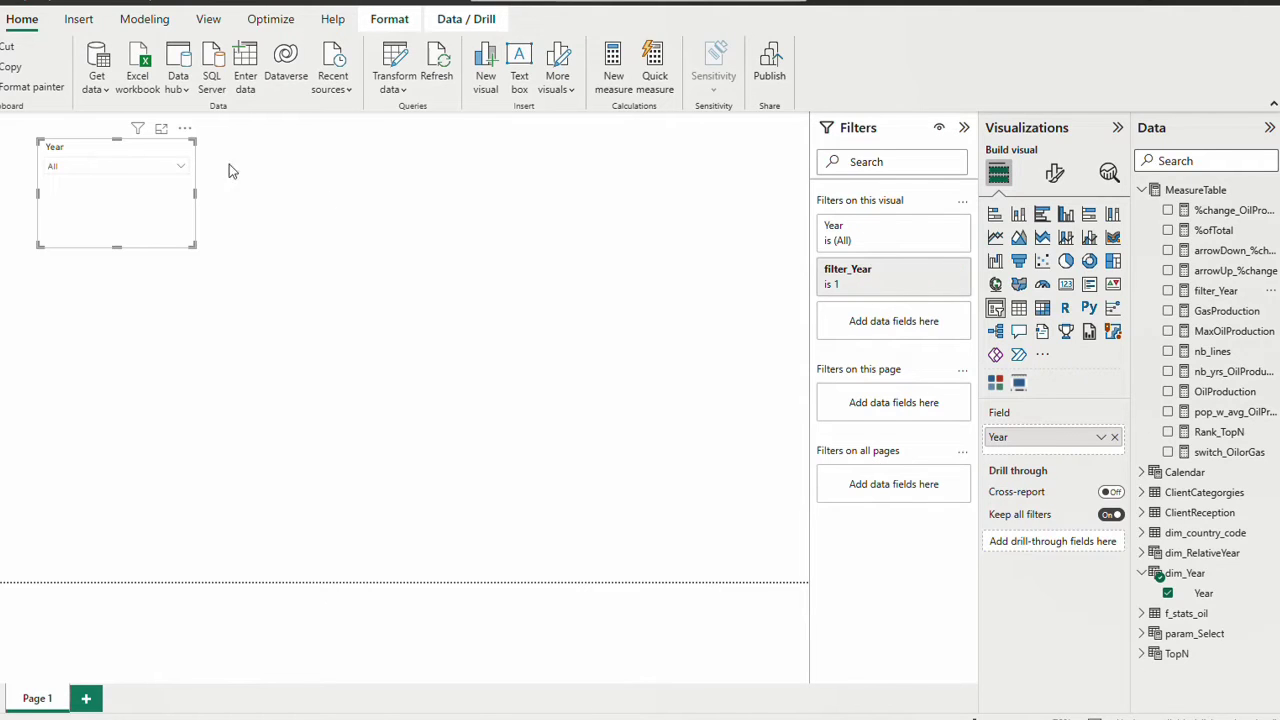
{"action": "left_click", "coordinate": [82, 168]}
{"action": "scroll", "coordinate": [126, 272], "scroll_direction": "down", "scroll_amount": 10}
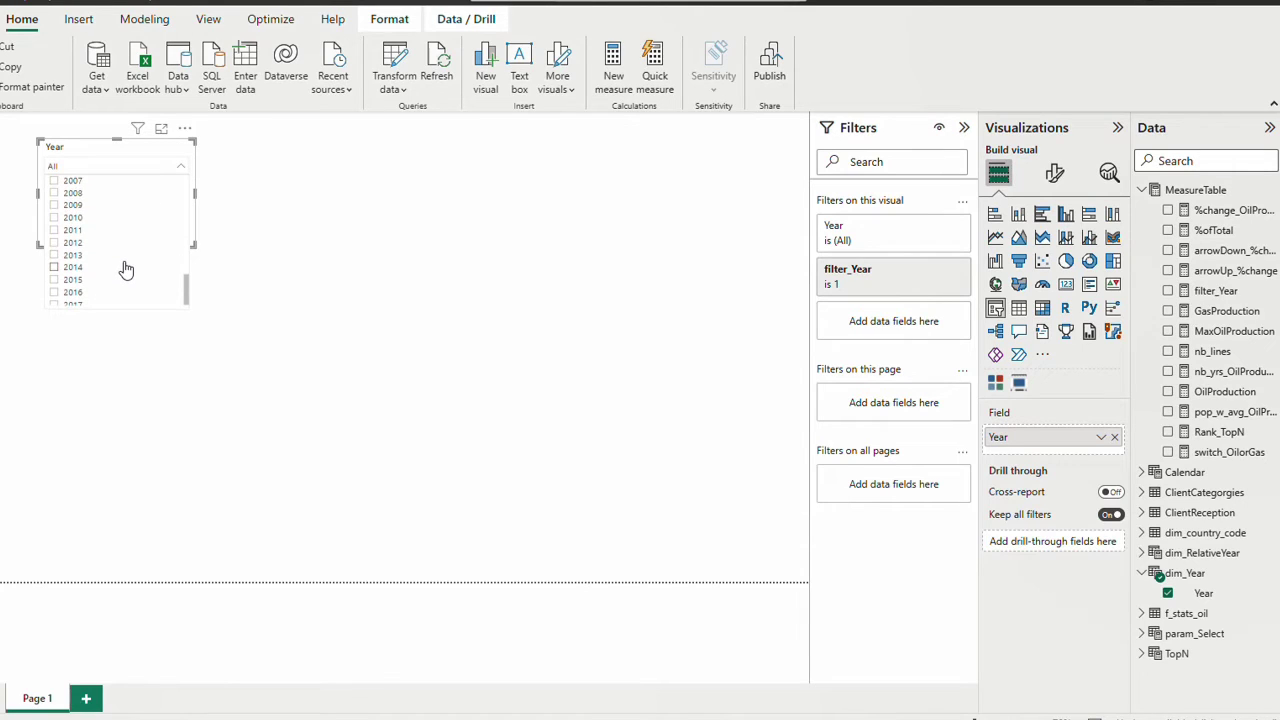
{"action": "scroll", "coordinate": [124, 269], "scroll_direction": "up", "scroll_amount": 5}
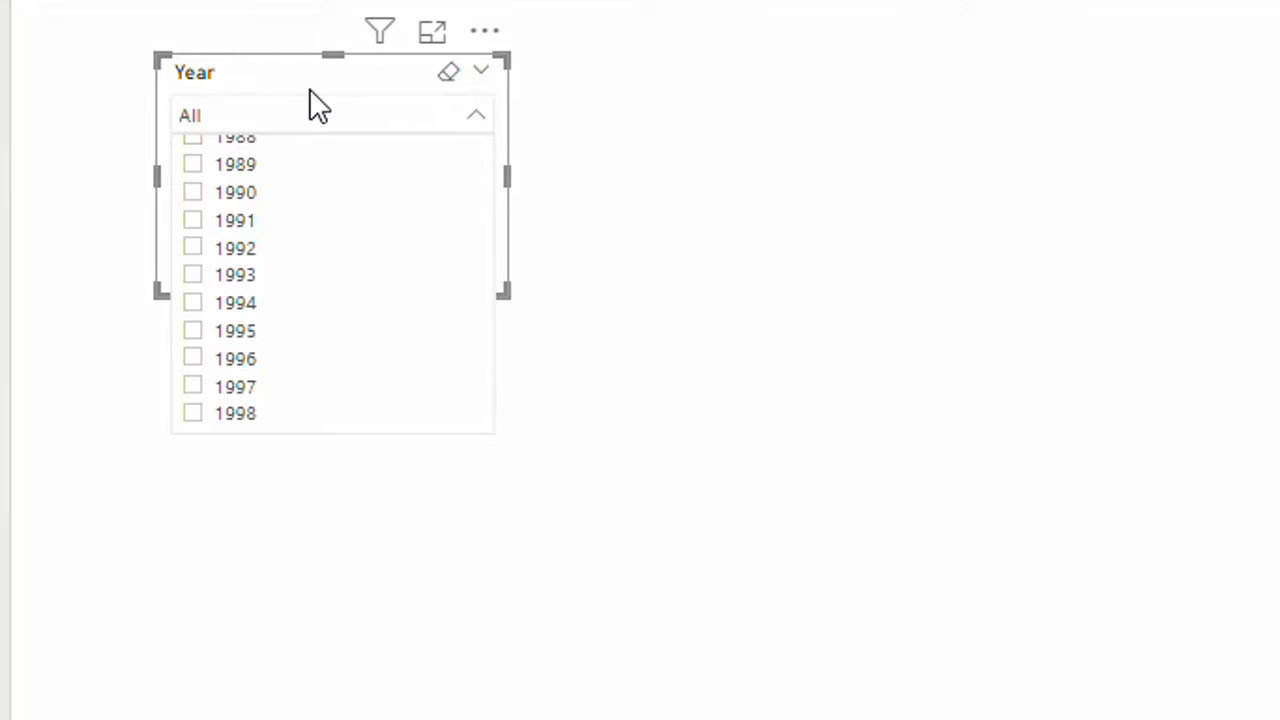
{"action": "left_click", "coordinate": [283, 72]}
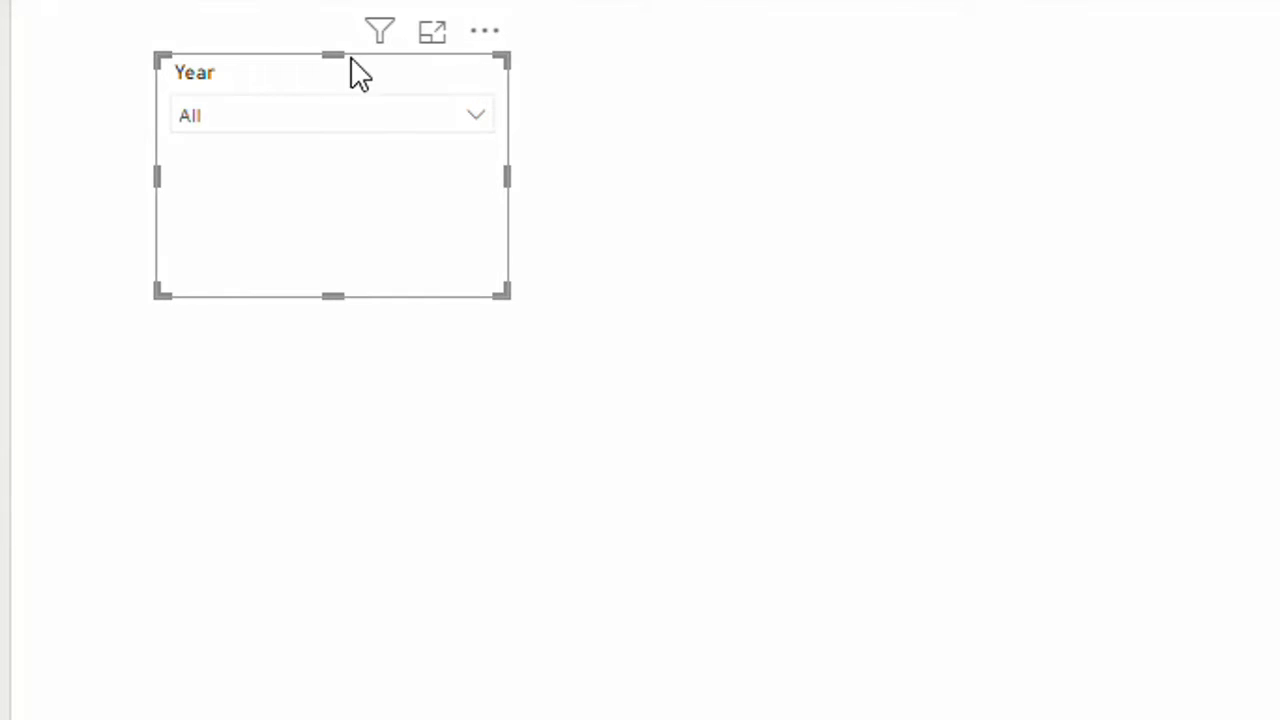
{"action": "left_click", "coordinate": [380, 118]}
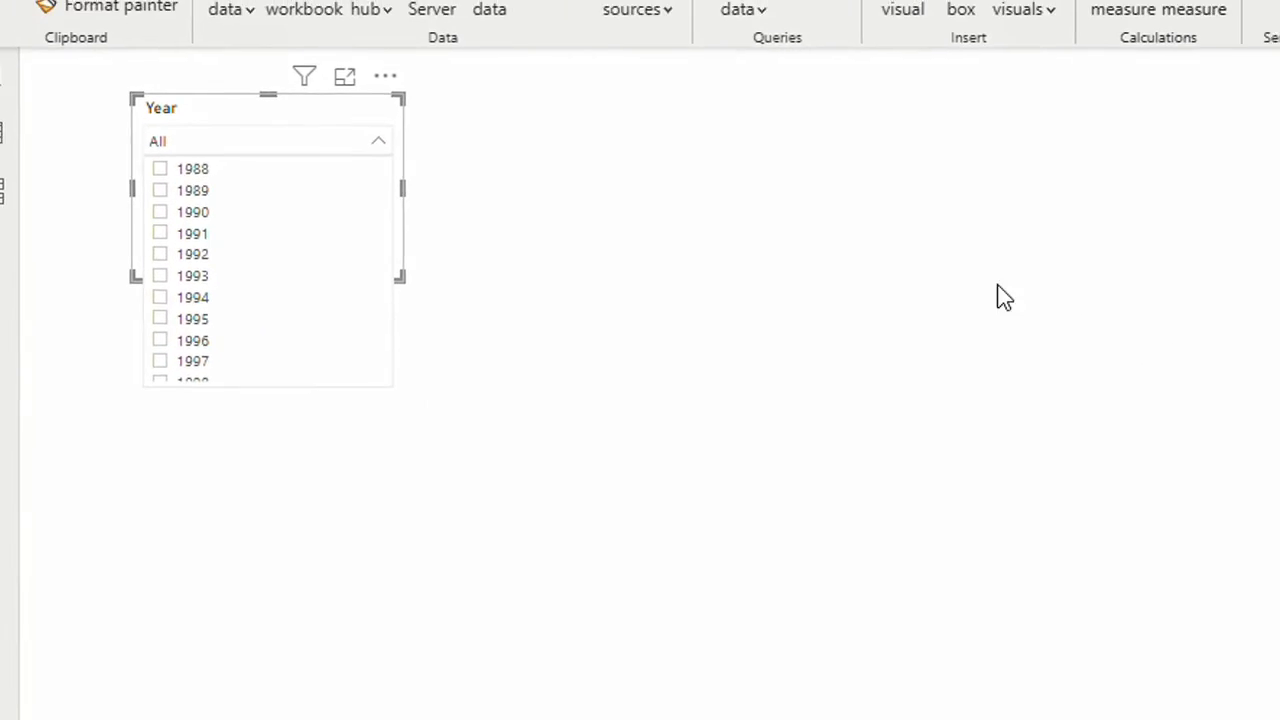
Add an OilProduction visual to the page and pick 2009 in the Year slicer.
{"action": "left_click", "coordinate": [220, 117]}
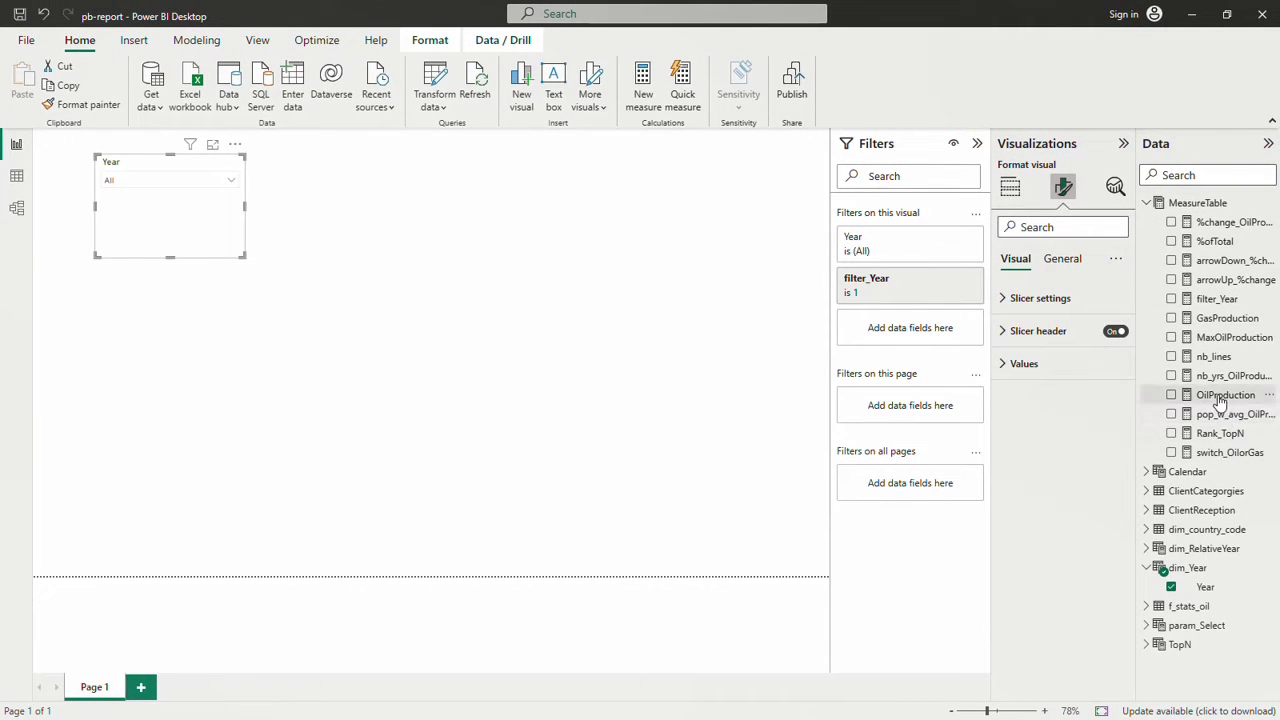
{"action": "left_click_drag", "start_coordinate": [1220, 397], "coordinate": [546, 371]}
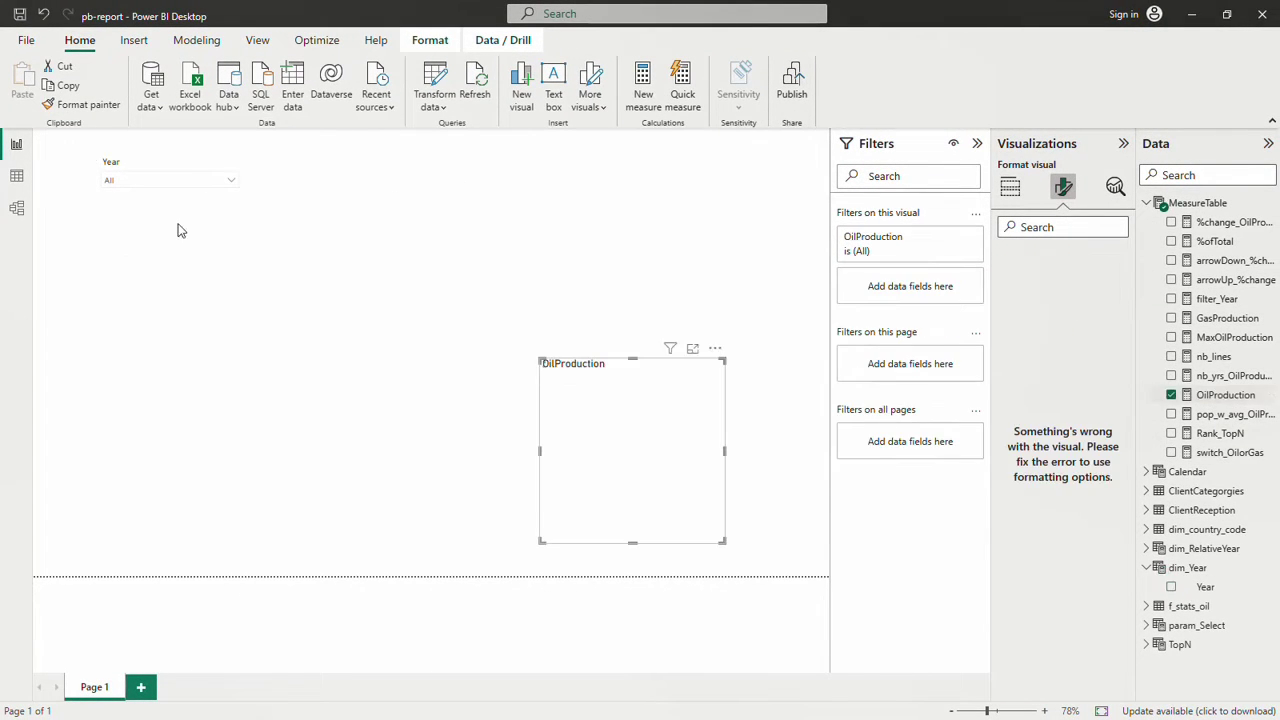
{"action": "left_click", "coordinate": [157, 180]}
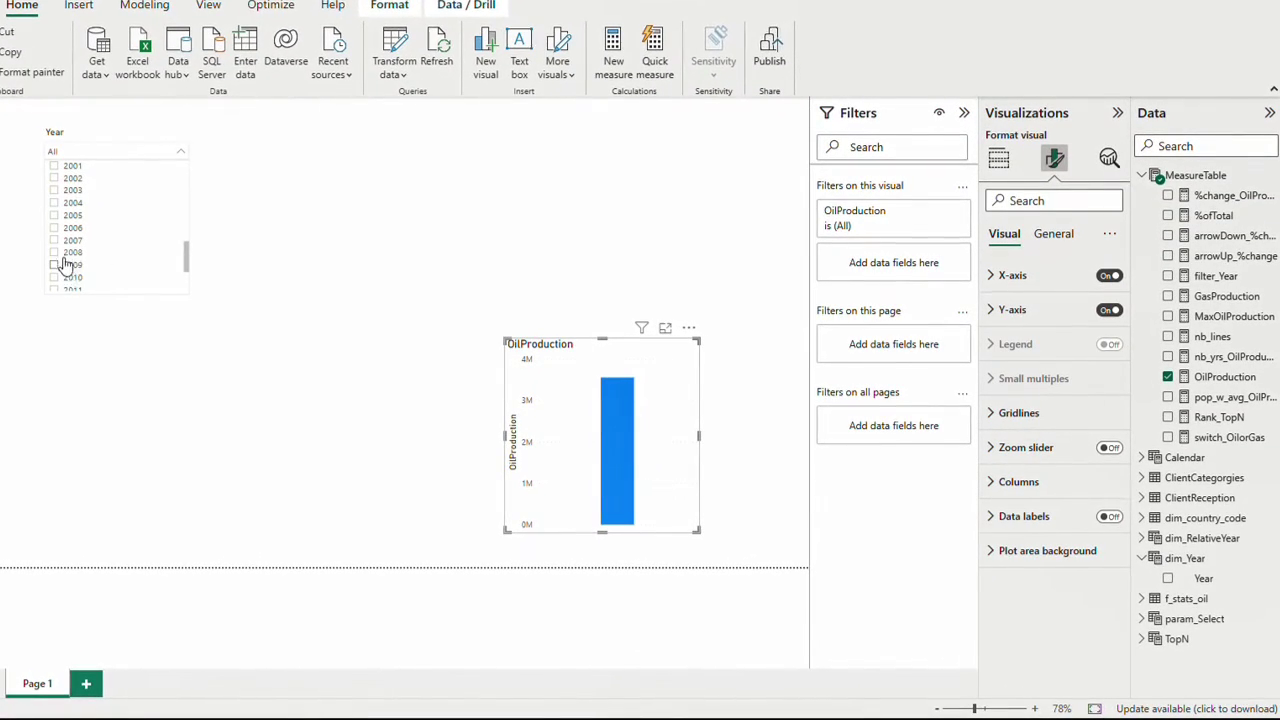
{"action": "left_click", "coordinate": [69, 270]}
{"action": "left_click_drag", "start_coordinate": [586, 343], "coordinate": [410, 310]}
Turn the visual into a table with dim_country_code's Country placed before OilProduction.
{"action": "left_click", "coordinate": [998, 158]}
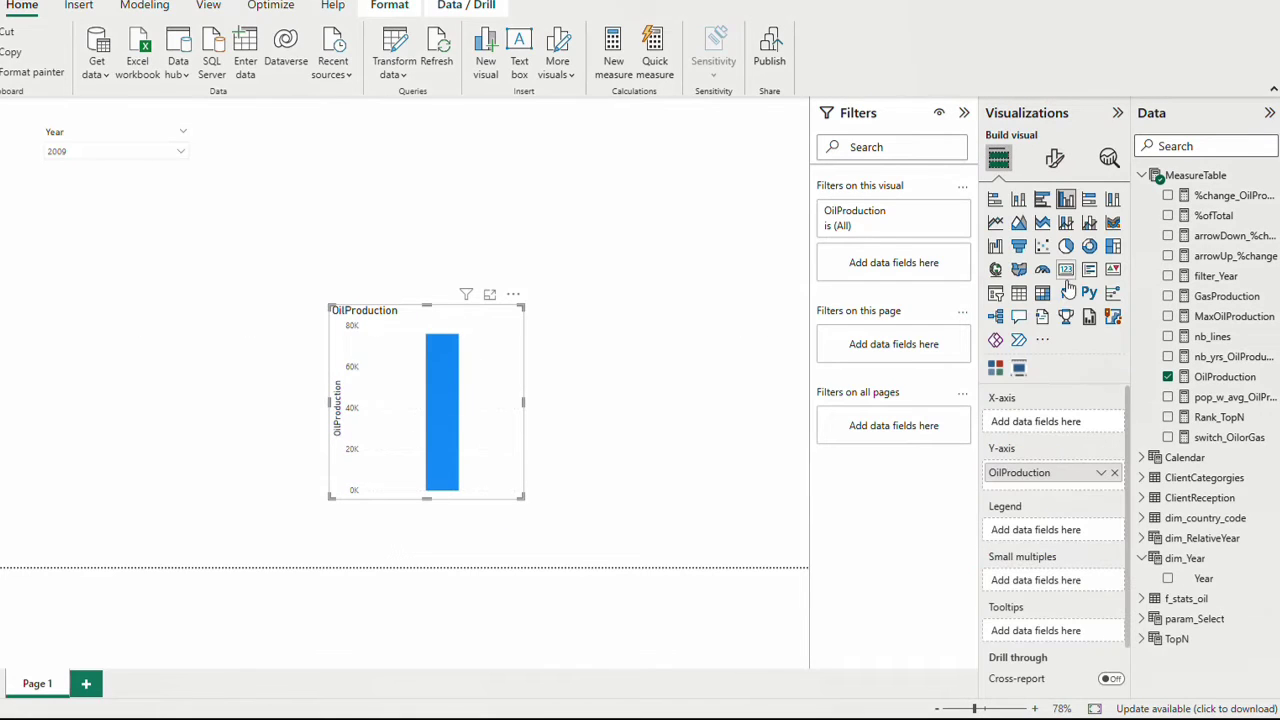
{"action": "left_click", "coordinate": [1018, 293]}
{"action": "left_click", "coordinate": [1142, 176]}
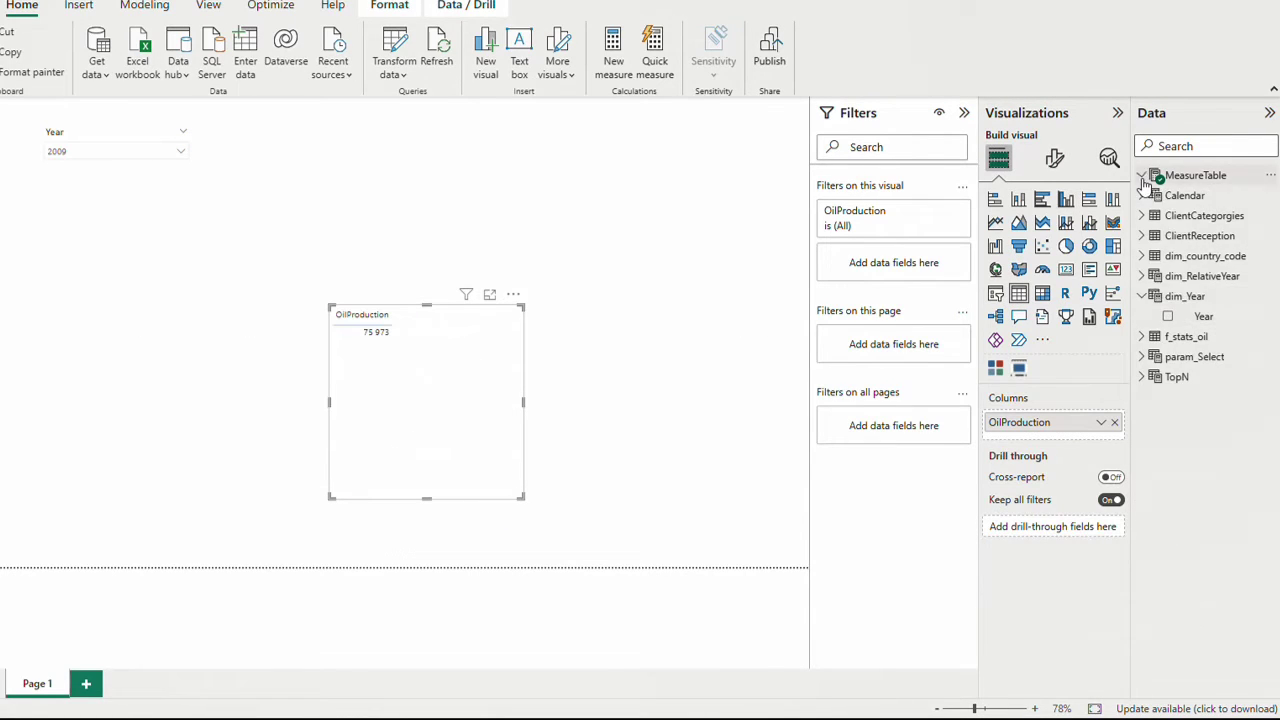
{"action": "left_click", "coordinate": [1143, 296]}
{"action": "left_click", "coordinate": [1143, 256]}
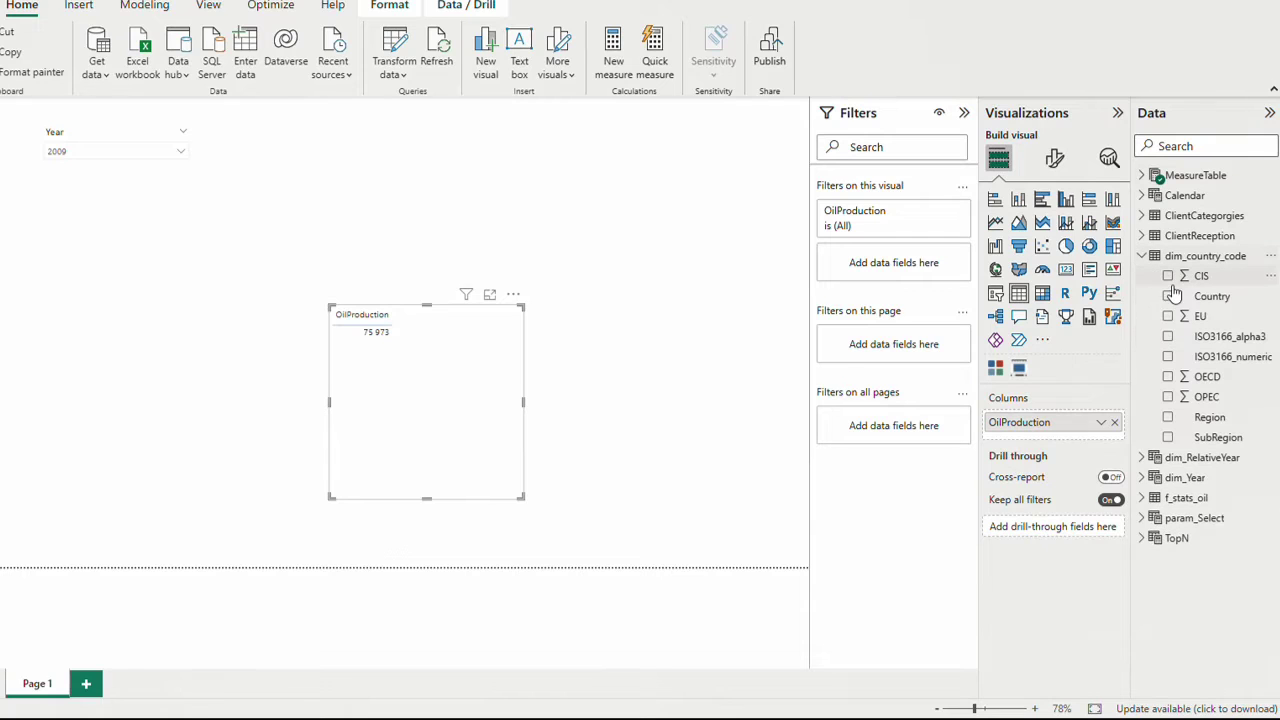
{"action": "left_click_drag", "start_coordinate": [1210, 296], "coordinate": [457, 366]}
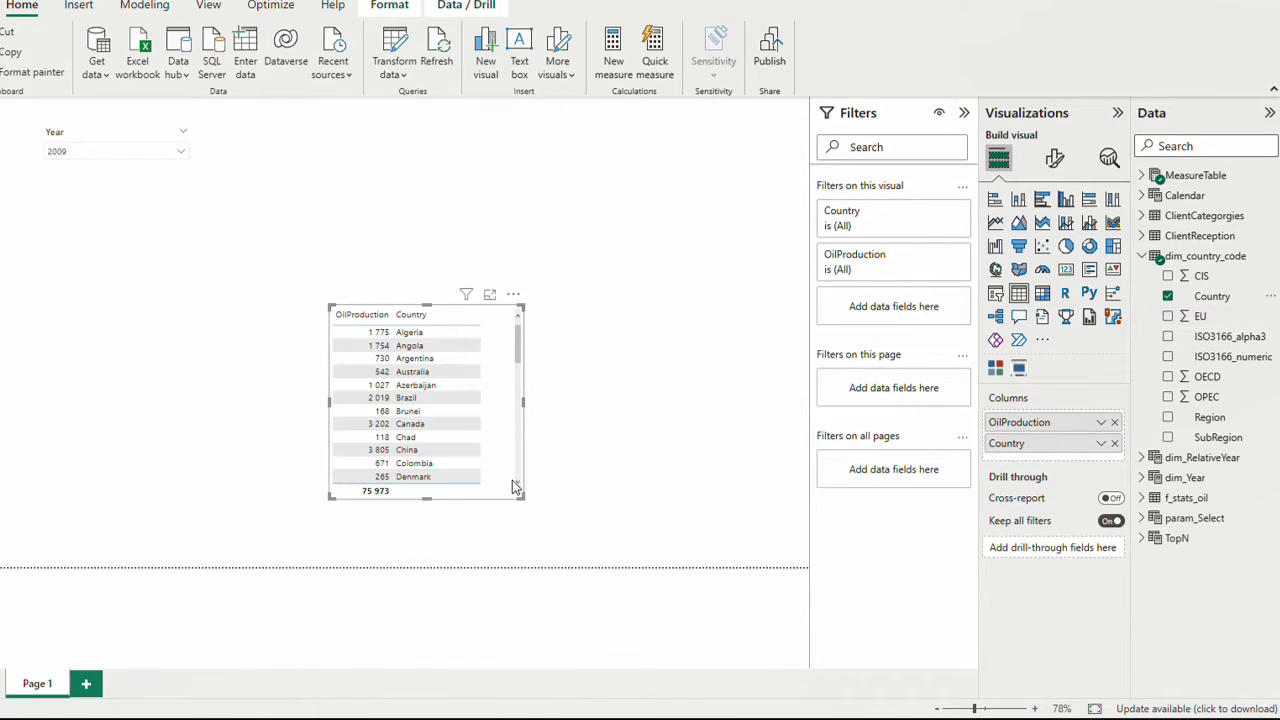
{"action": "left_click_drag", "start_coordinate": [1051, 440], "coordinate": [1042, 412]}
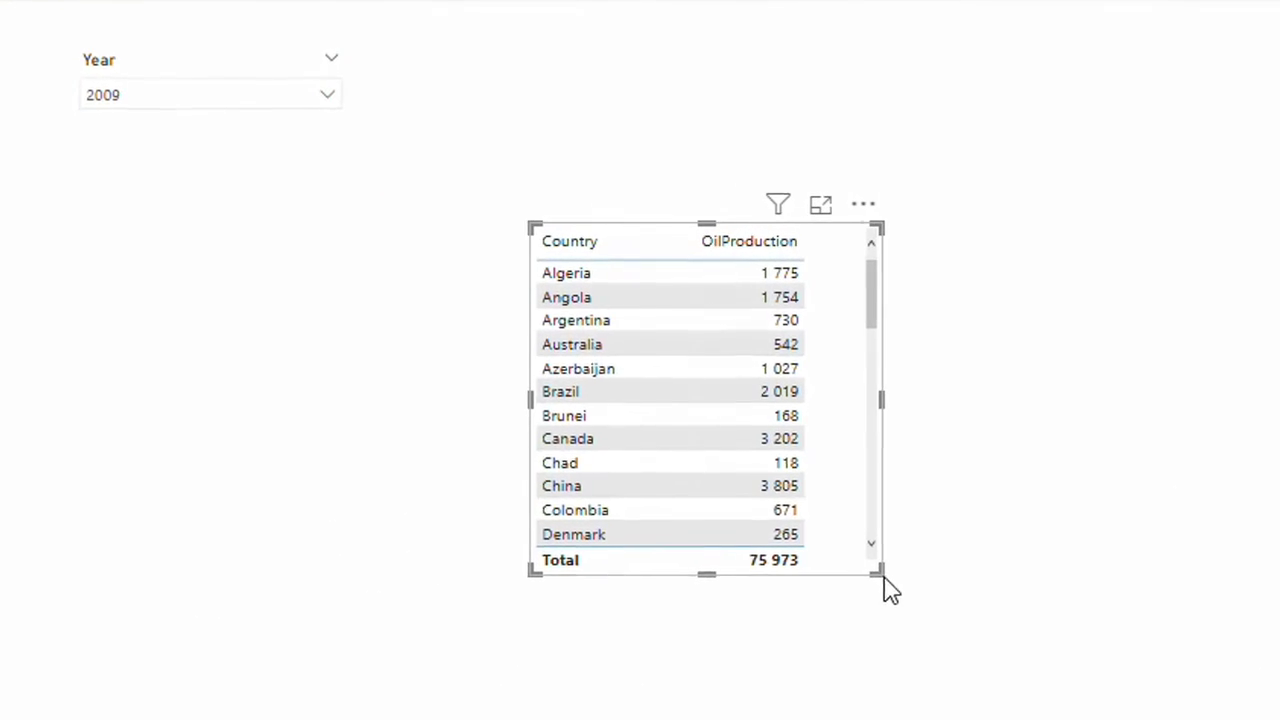
Enlarge the country table and scroll through its rows.
{"action": "left_click_drag", "start_coordinate": [882, 573], "coordinate": [875, 638]}
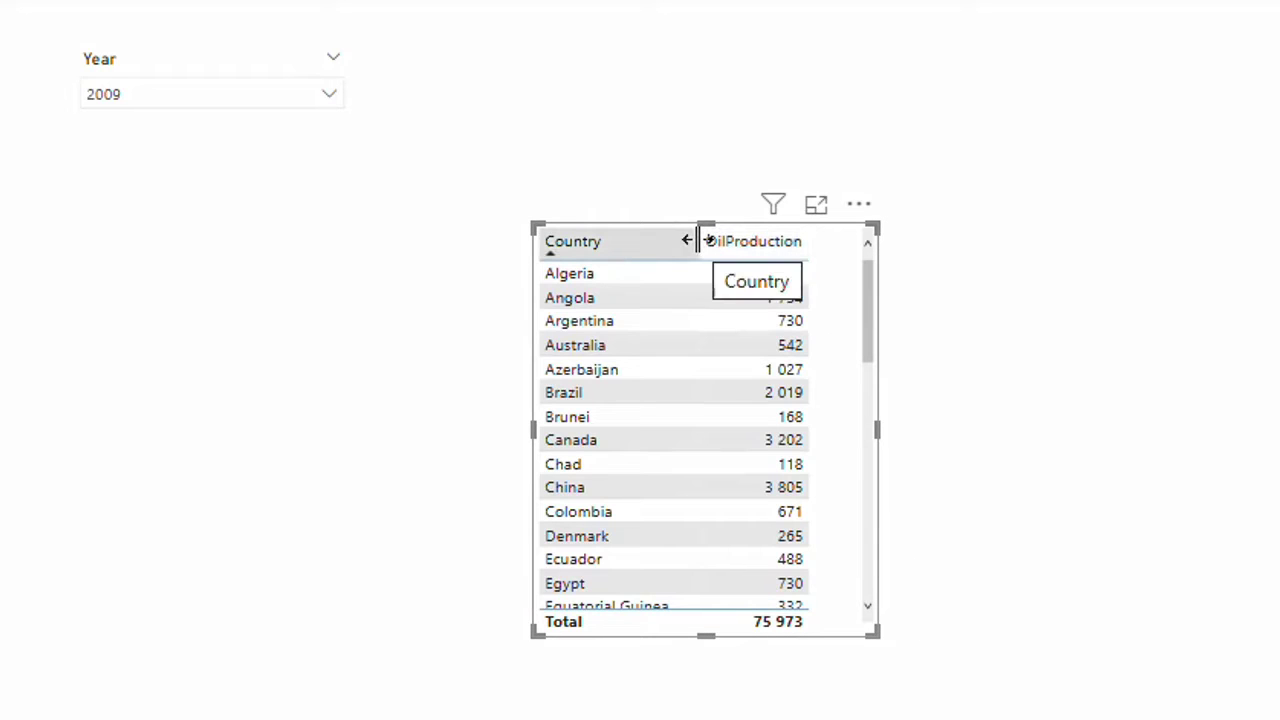
{"action": "scroll", "coordinate": [795, 350], "scroll_direction": "down", "scroll_amount": 4}
{"action": "scroll", "coordinate": [806, 395], "scroll_direction": "down", "scroll_amount": 6}
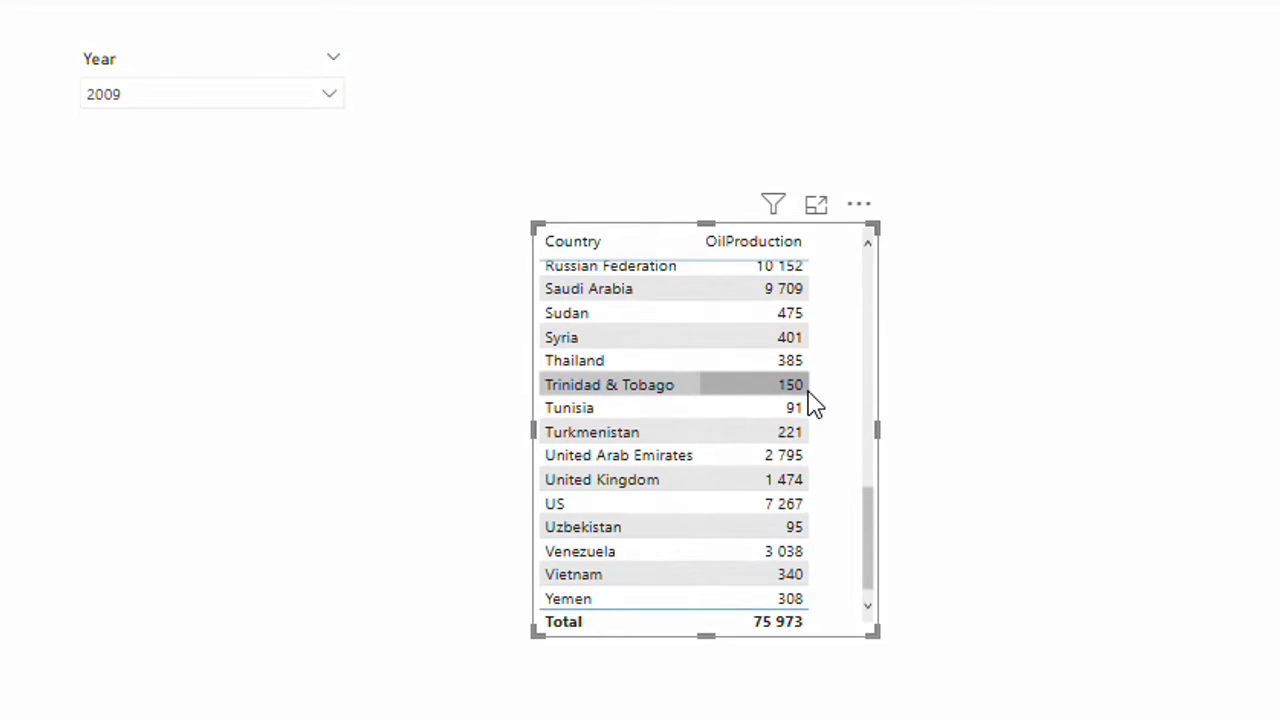
{"action": "left_click_drag", "start_coordinate": [874, 531], "coordinate": [880, 277]}
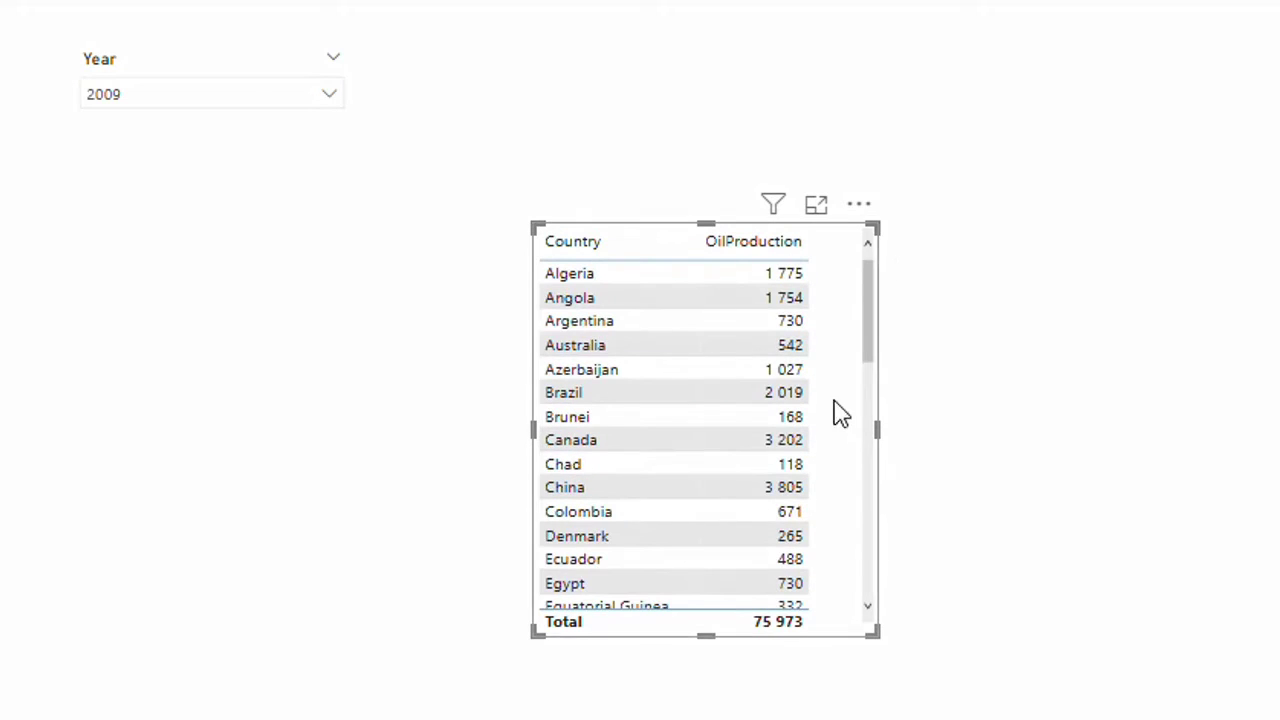
Uncheck 2009 in the Year slicer so it shows All years.
{"action": "left_click", "coordinate": [256, 104]}
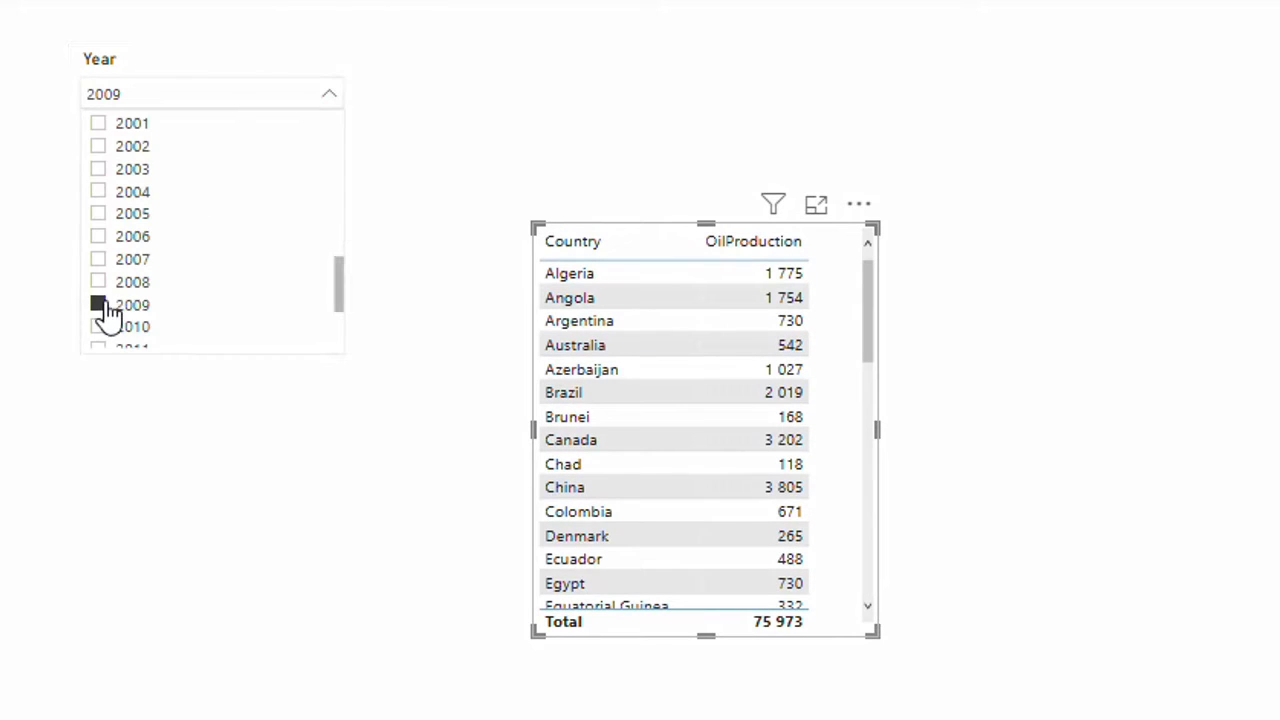
{"action": "left_click", "coordinate": [99, 305]}
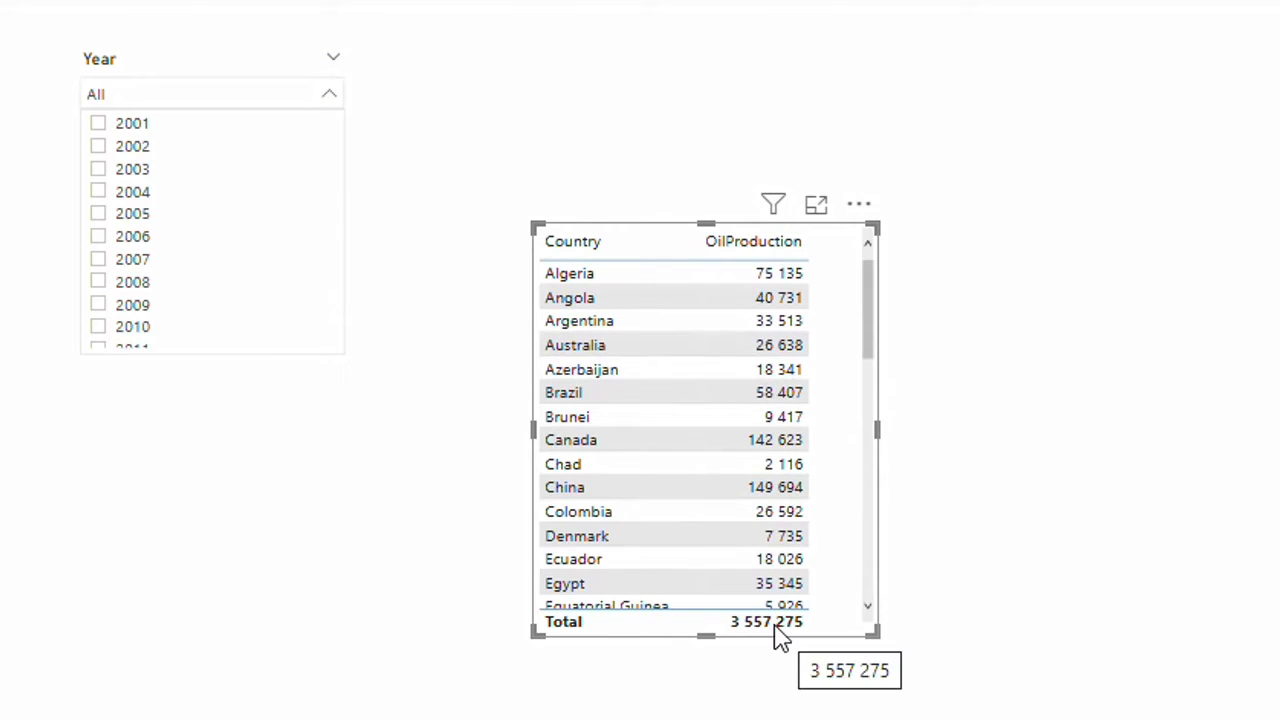
{"action": "left_click", "coordinate": [623, 143]}
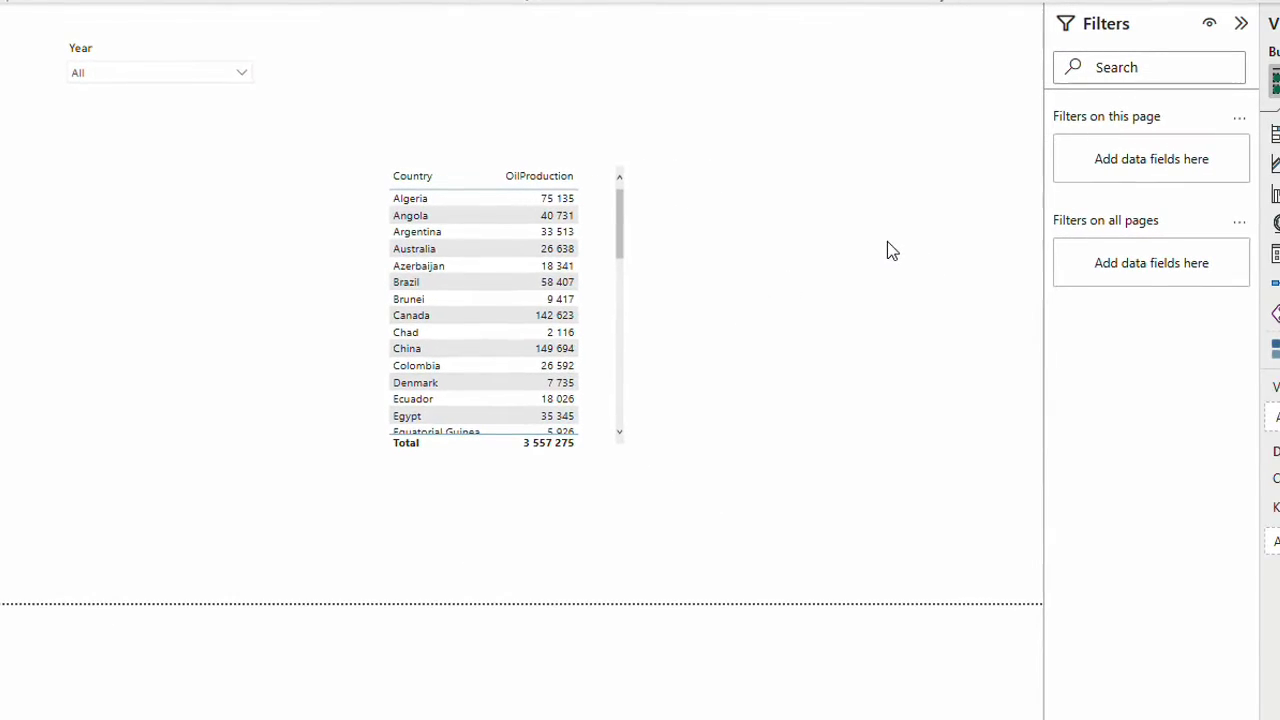
Clear and re-apply the filter_Year is 1 filter on the Year slicer, checking its year list.
{"action": "left_click", "coordinate": [176, 50]}
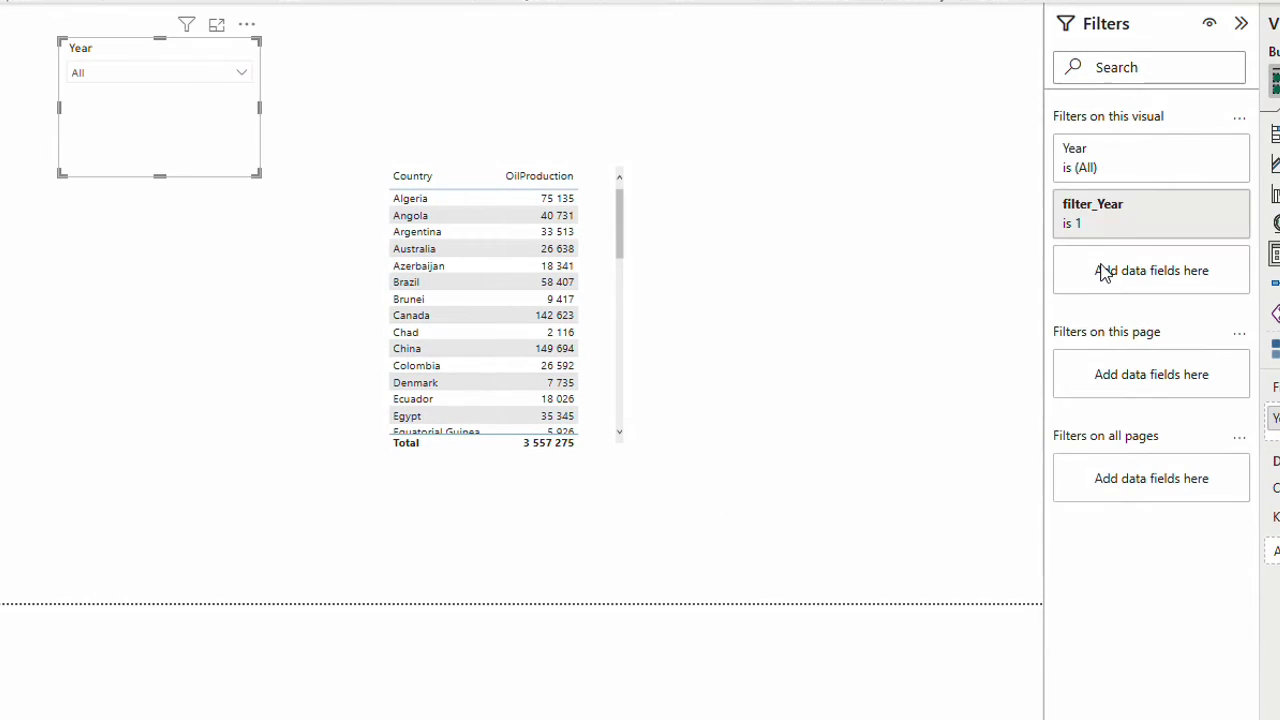
{"action": "left_click", "coordinate": [1208, 230]}
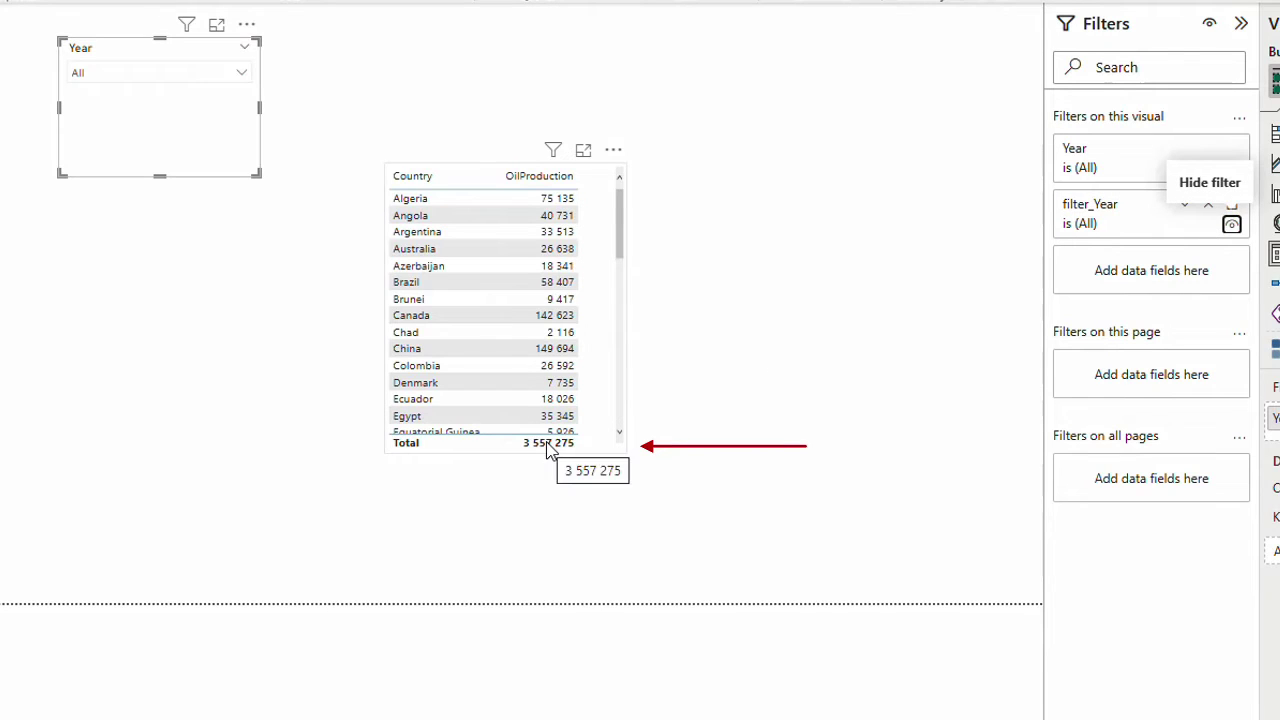
{"action": "left_click", "coordinate": [216, 77]}
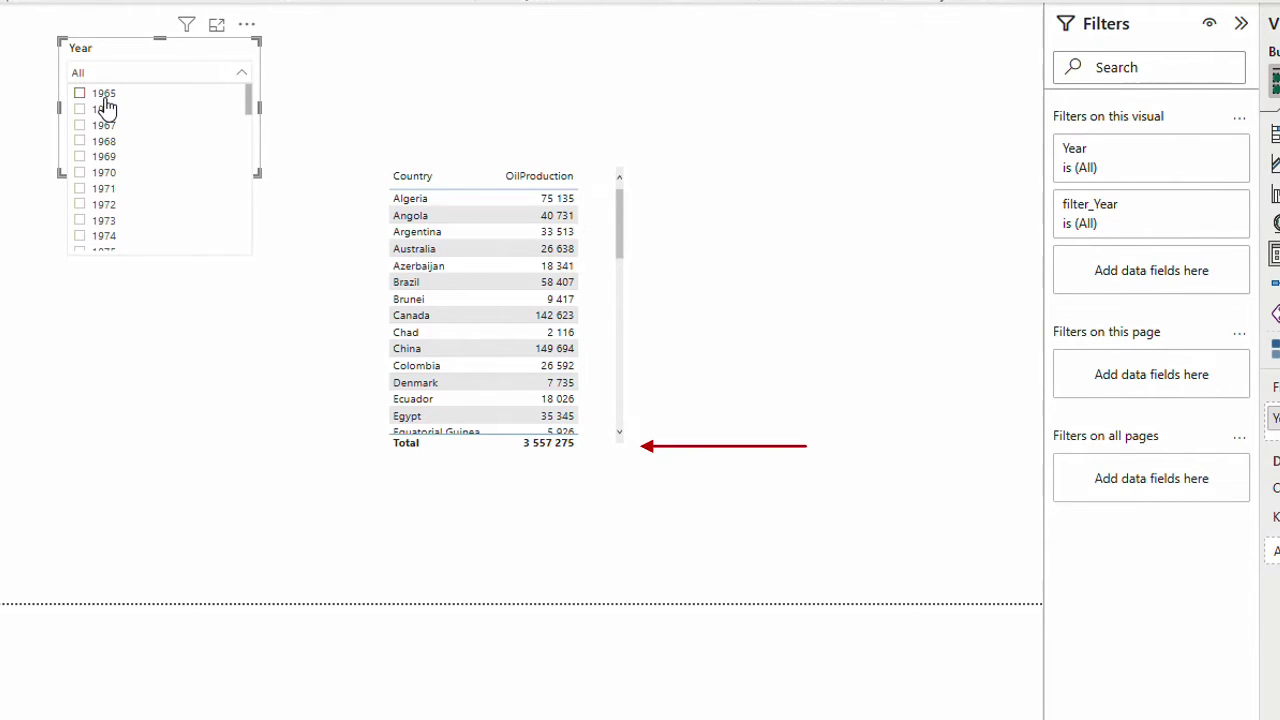
{"action": "left_click", "coordinate": [1177, 232]}
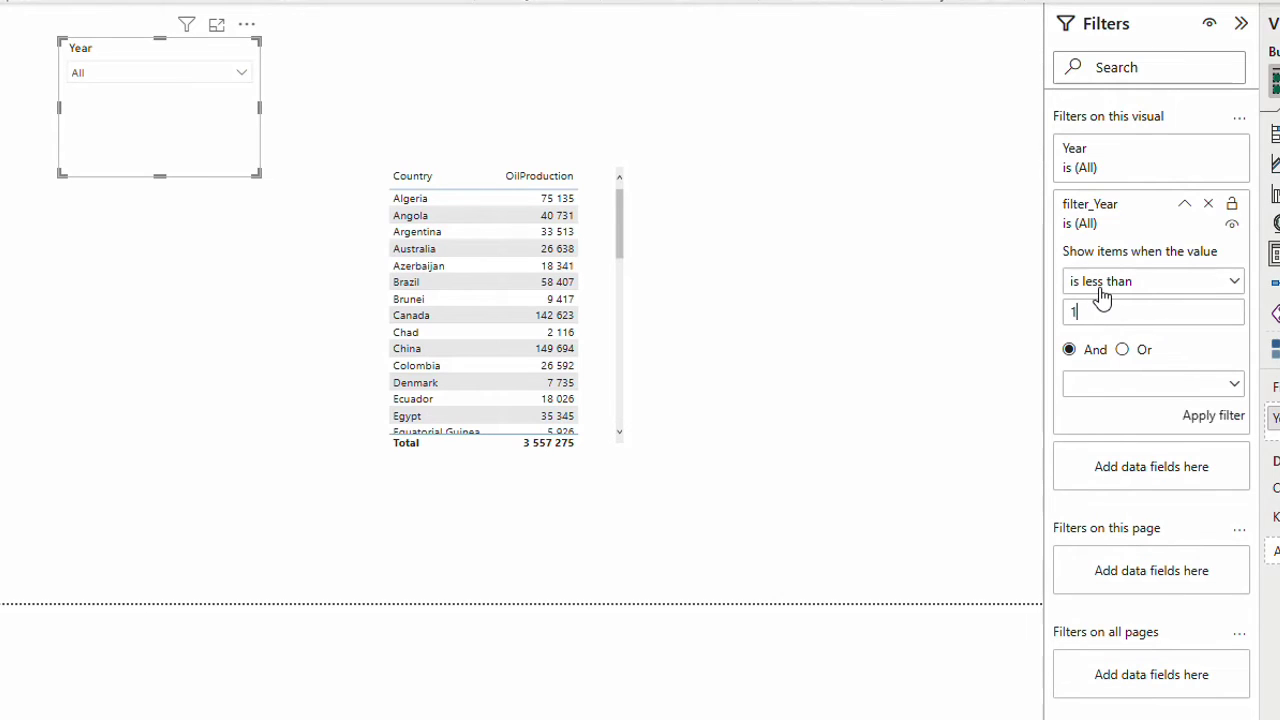
{"action": "left_click", "coordinate": [1102, 286]}
{"action": "left_click", "coordinate": [1073, 415]}
{"action": "left_click", "coordinate": [1214, 415]}
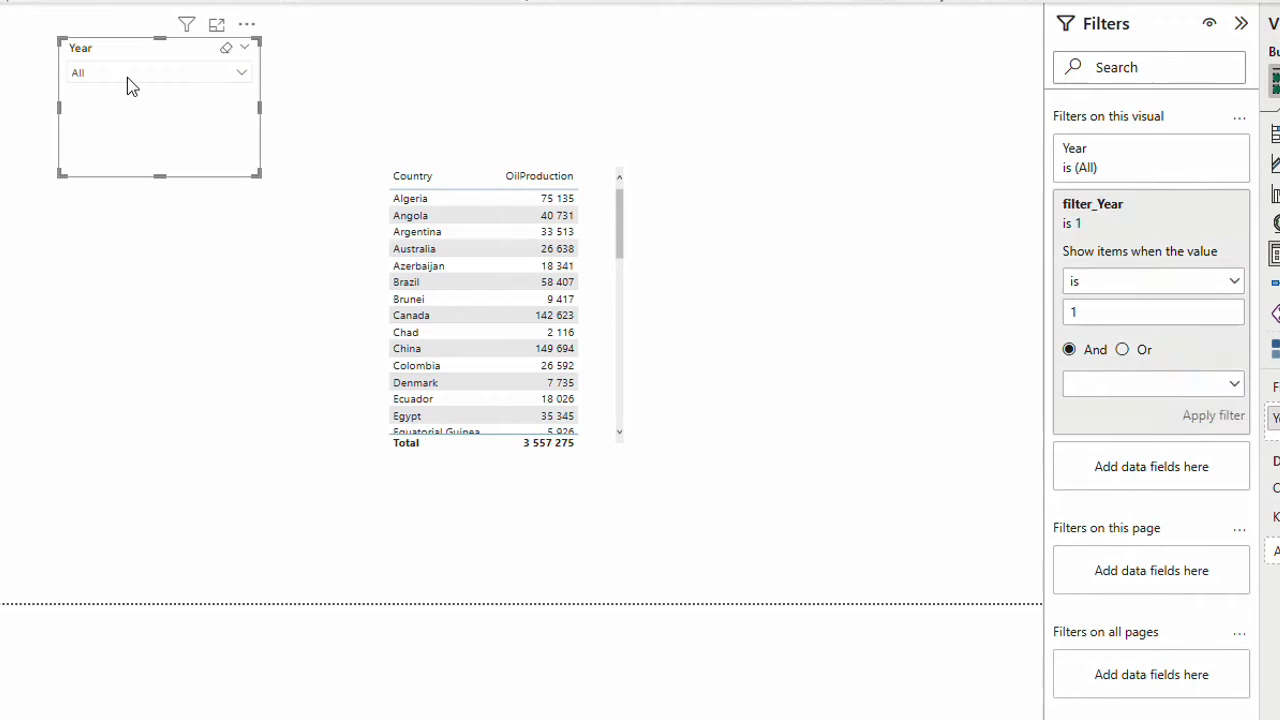
{"action": "left_click", "coordinate": [127, 77]}
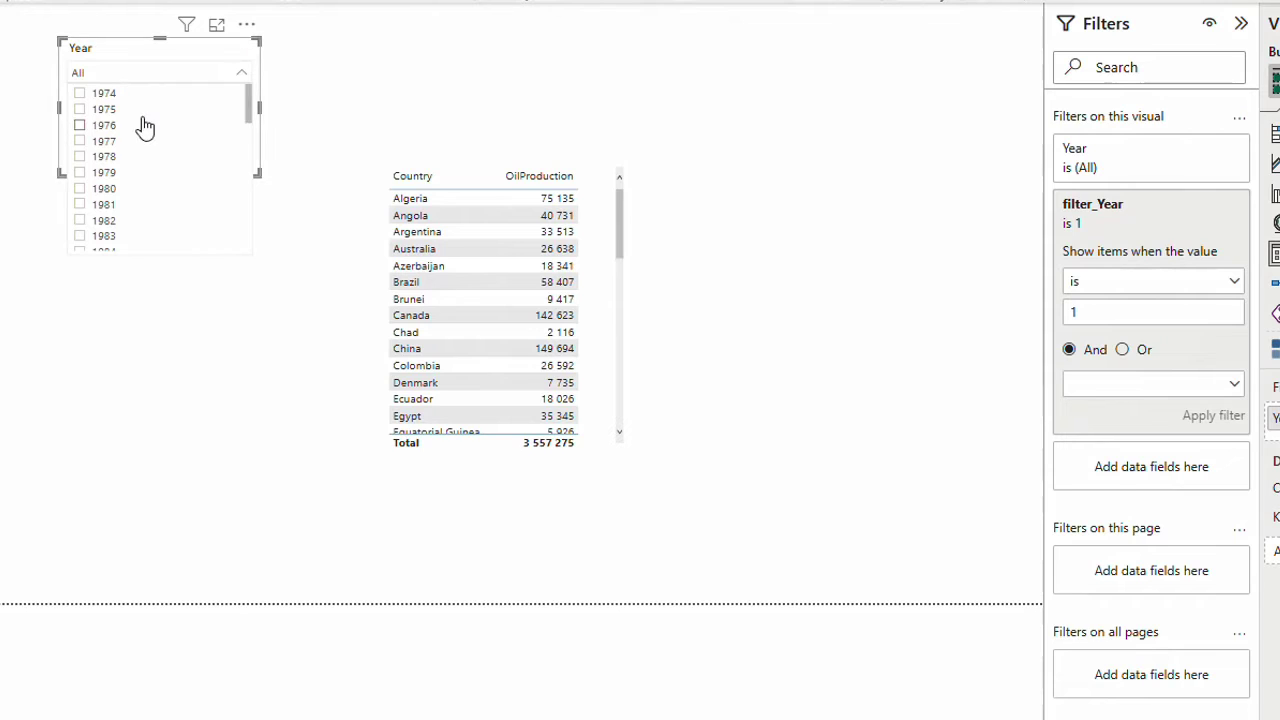
{"action": "left_click", "coordinate": [344, 116]}
Move the country table up and select 2009 in the Year slicer.
{"action": "left_click_drag", "start_coordinate": [612, 178], "coordinate": [604, 124]}
{"action": "left_click", "coordinate": [99, 80]}
{"action": "scroll", "coordinate": [166, 166], "scroll_direction": "down", "scroll_amount": 3}
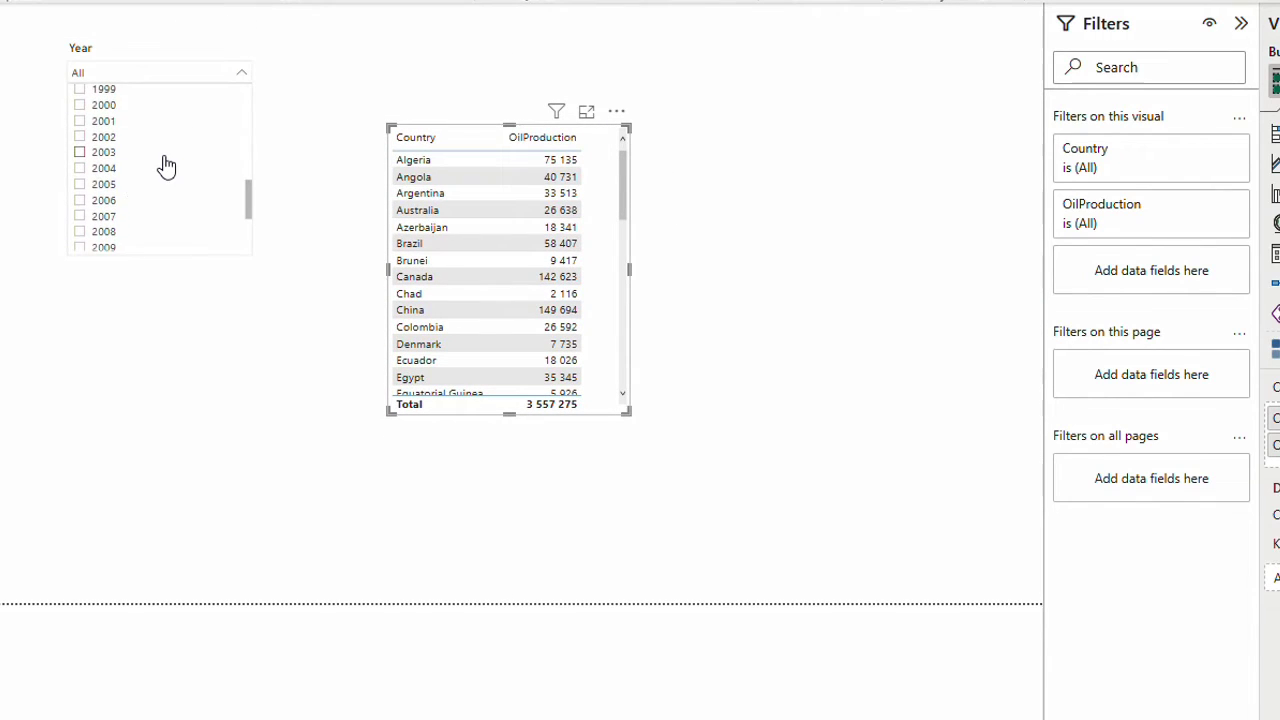
{"action": "left_click", "coordinate": [125, 249]}
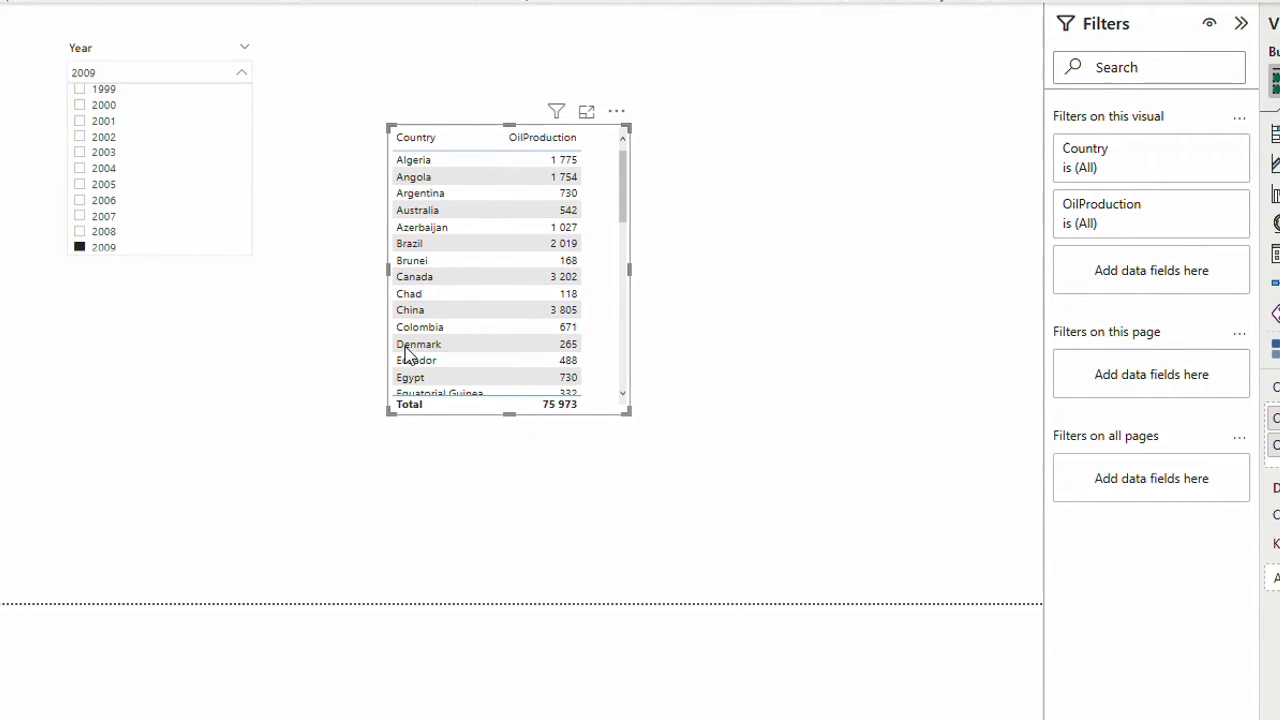
{"action": "left_click", "coordinate": [200, 76]}
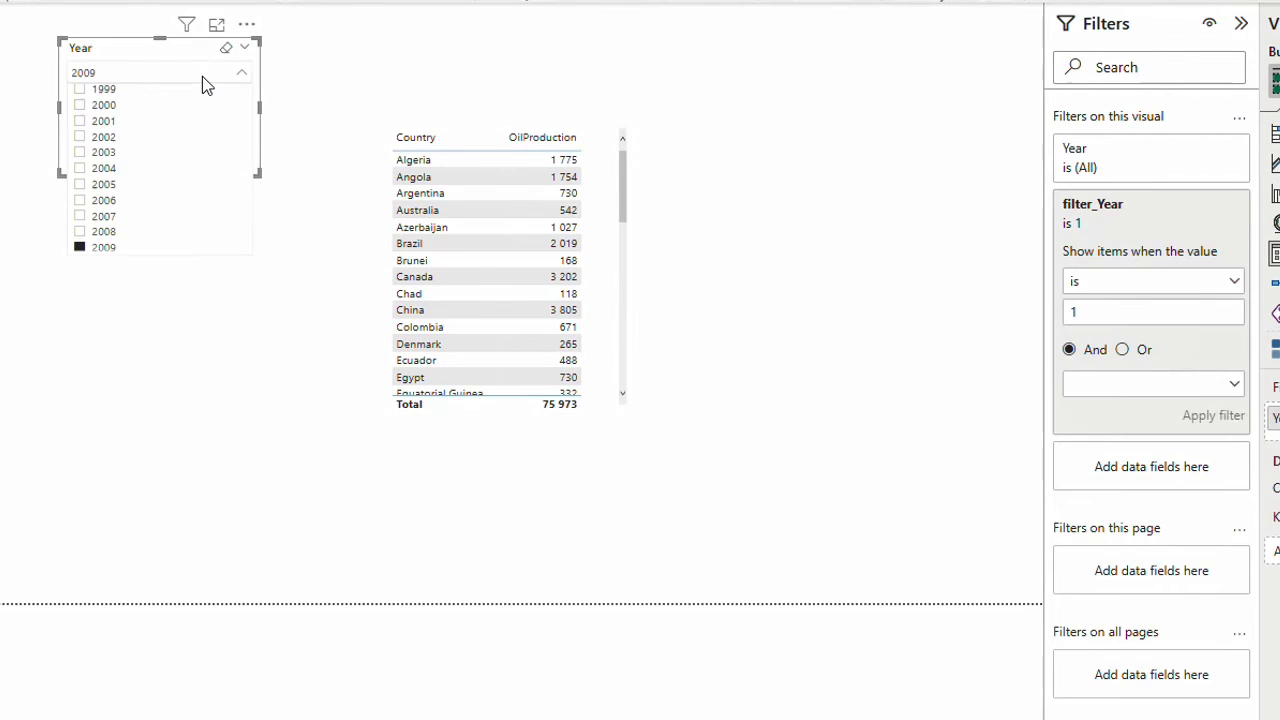
{"action": "left_click_drag", "start_coordinate": [253, 198], "coordinate": [229, 252]}
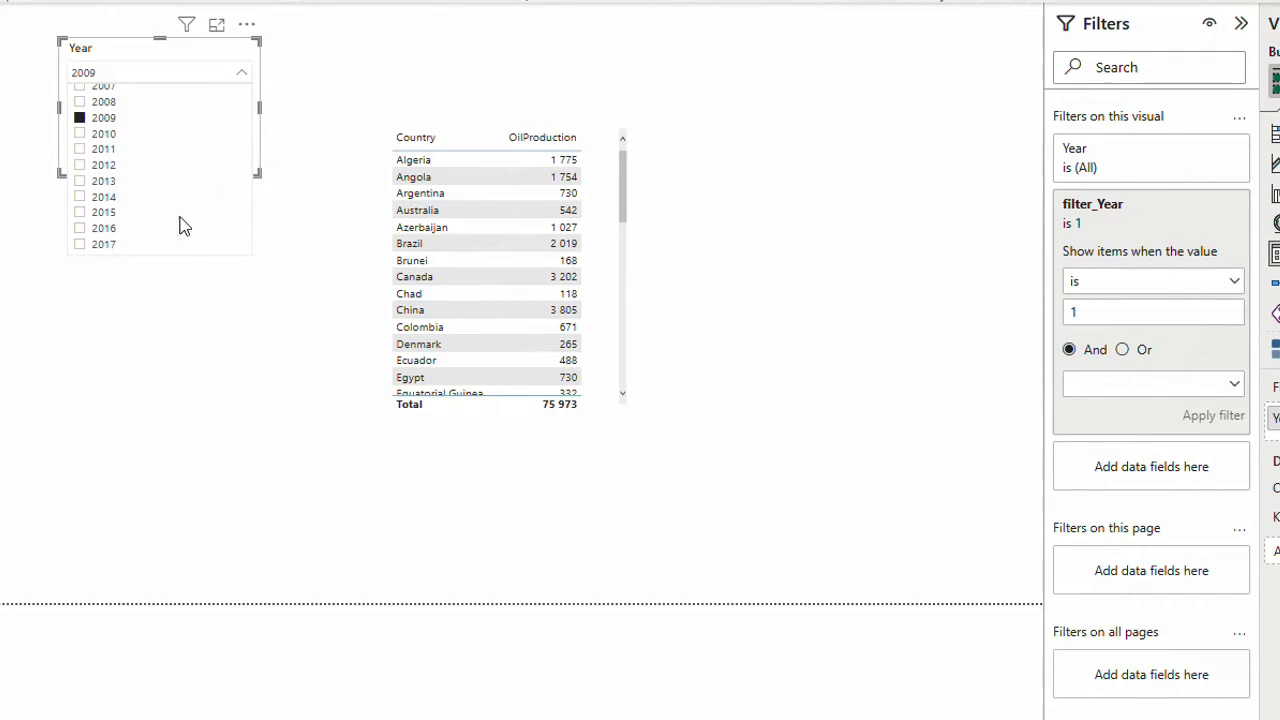
{"action": "left_click", "coordinate": [143, 76]}
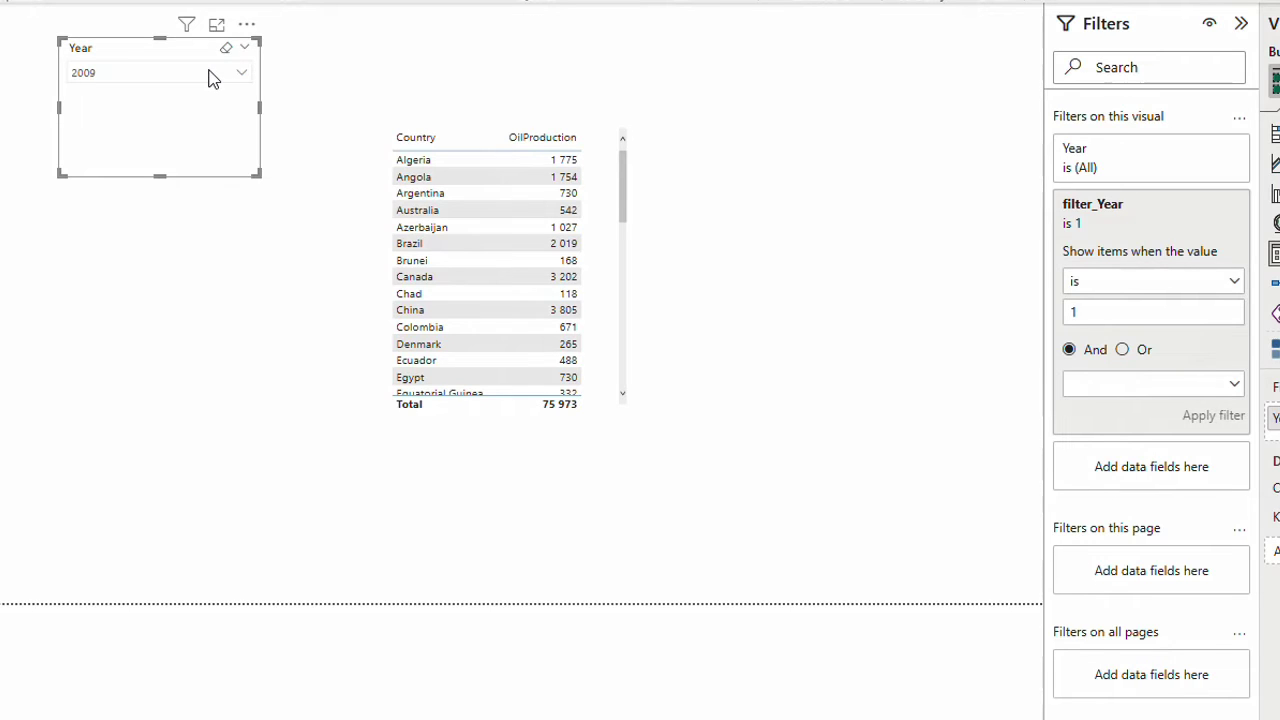
{"action": "left_click", "coordinate": [865, 209]}
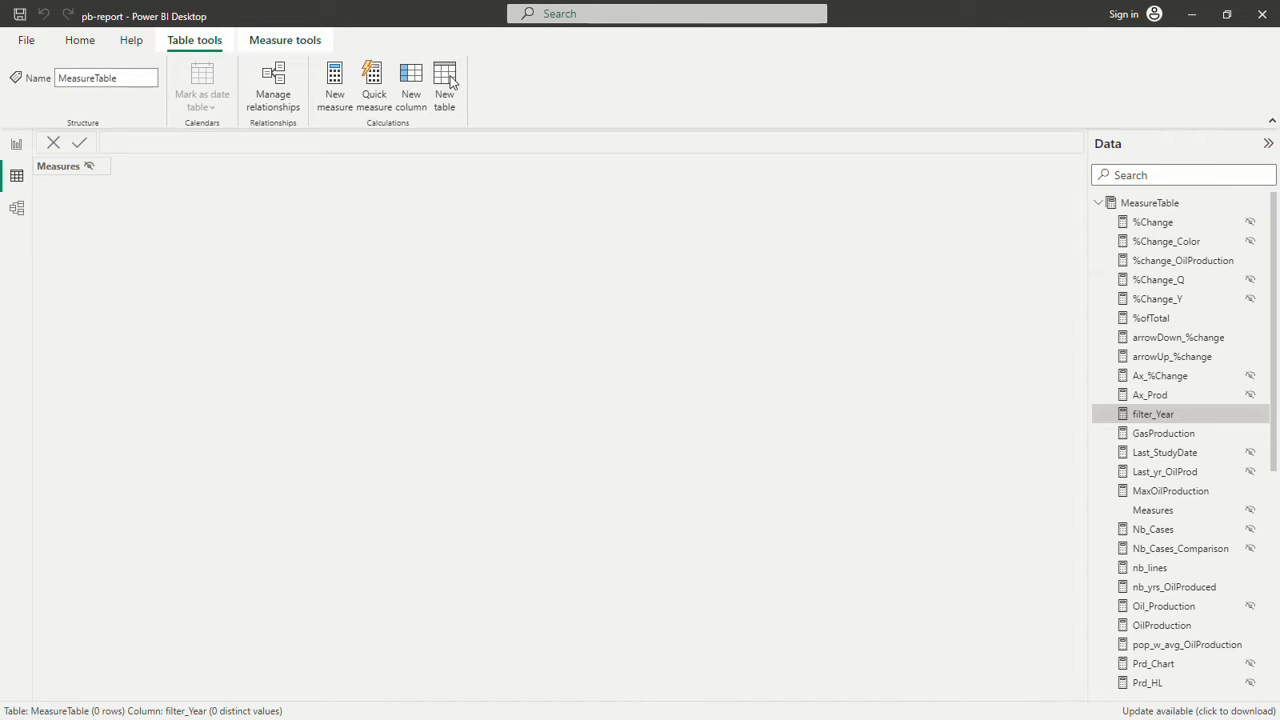
Create the calculated table param_Thresholds = GENERATESERIES(500,10000,500).
{"action": "left_click", "coordinate": [447, 80]}
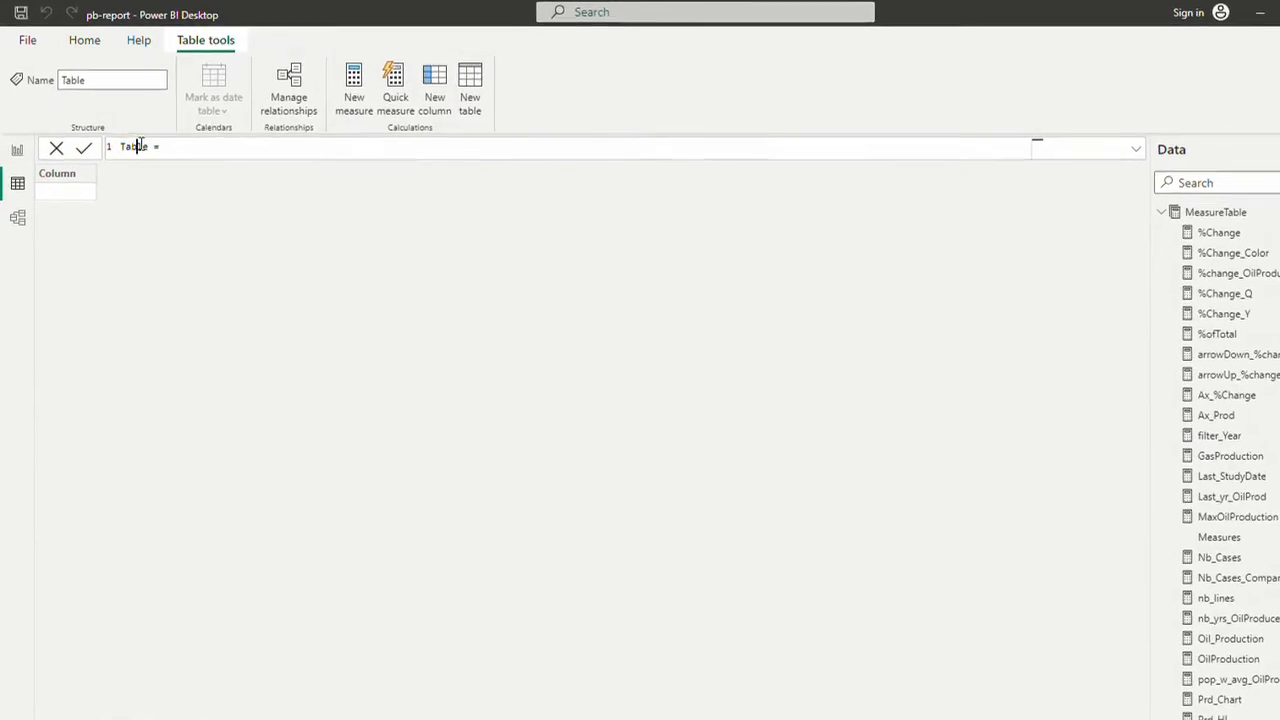
{"action": "double_click", "coordinate": [136, 146]}
{"action": "type", "text": "para"}
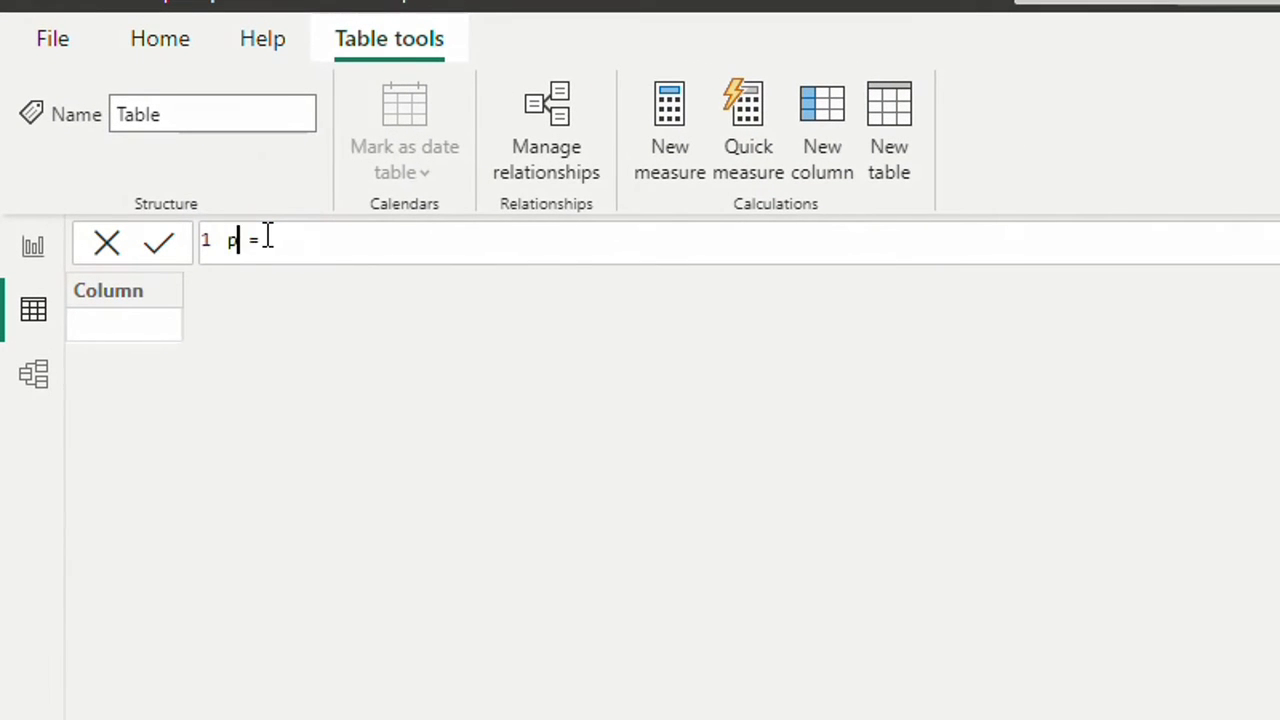
{"action": "type", "text": "m_Thresholds"}
{"action": "key", "text": "End"}
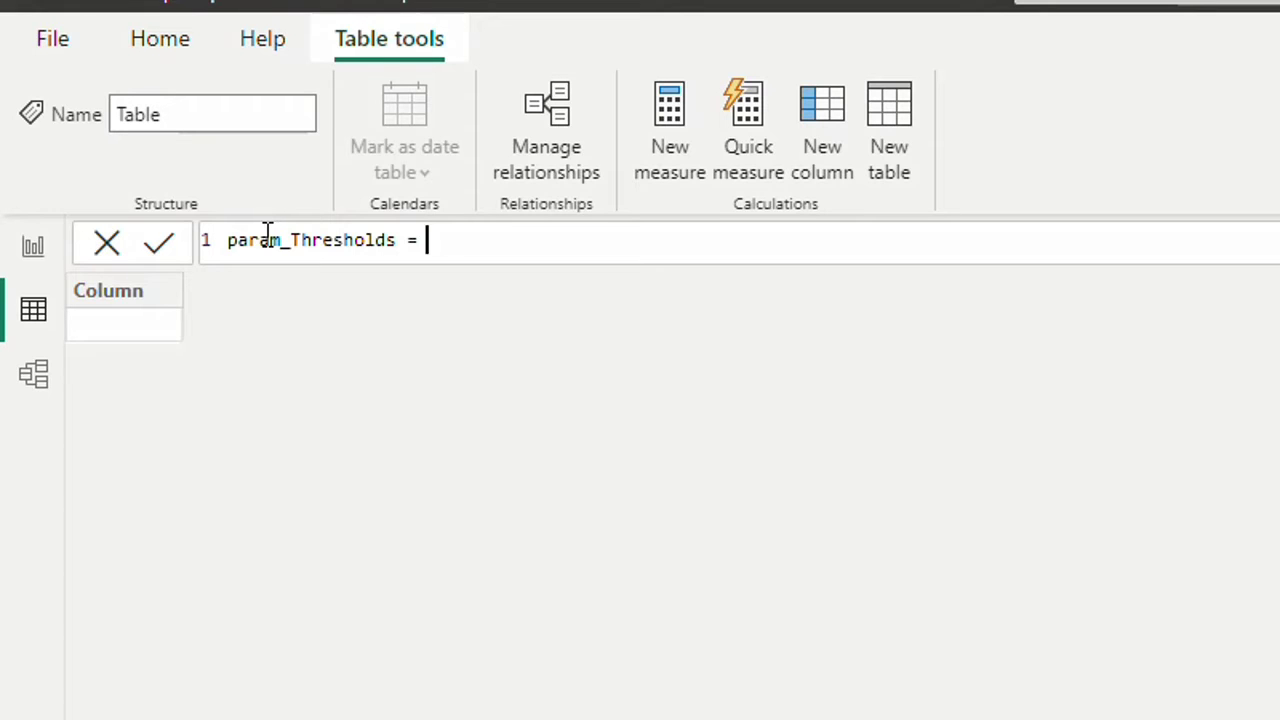
{"action": "type", "text": "ge"}
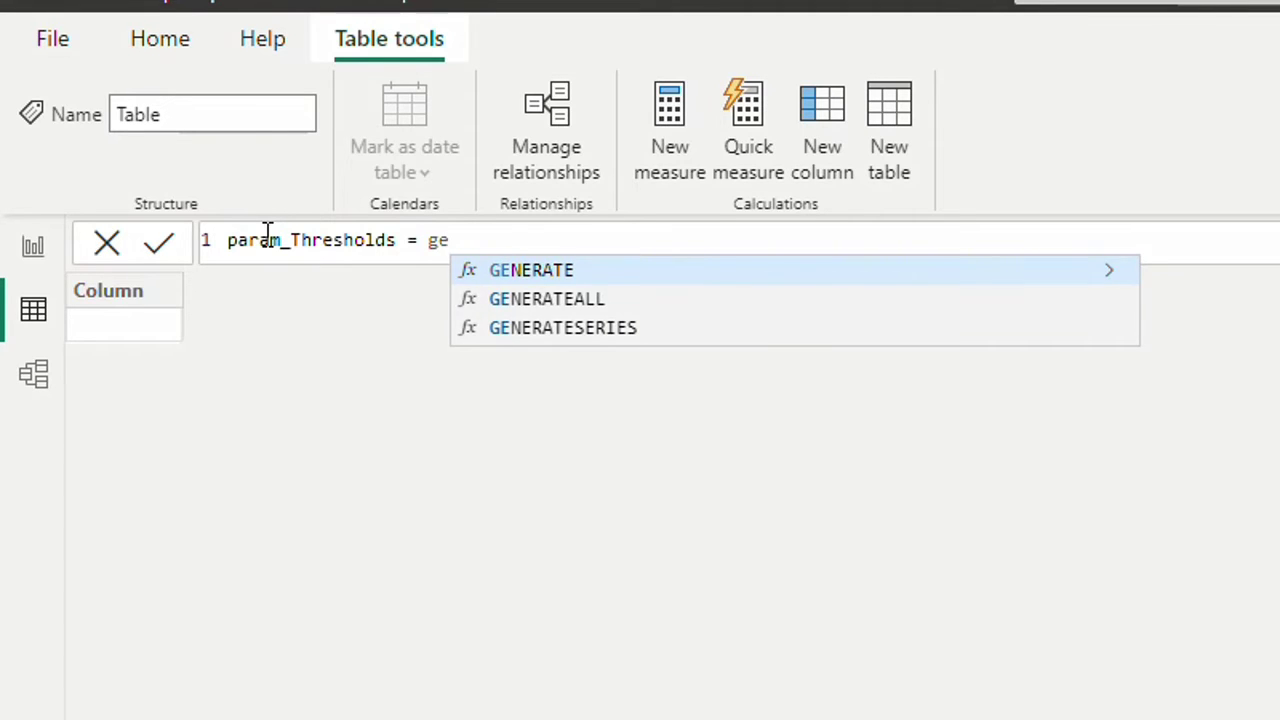
{"action": "key", "text": "Down"}
{"action": "key", "text": "Down"}
{"action": "key", "text": "Tab"}
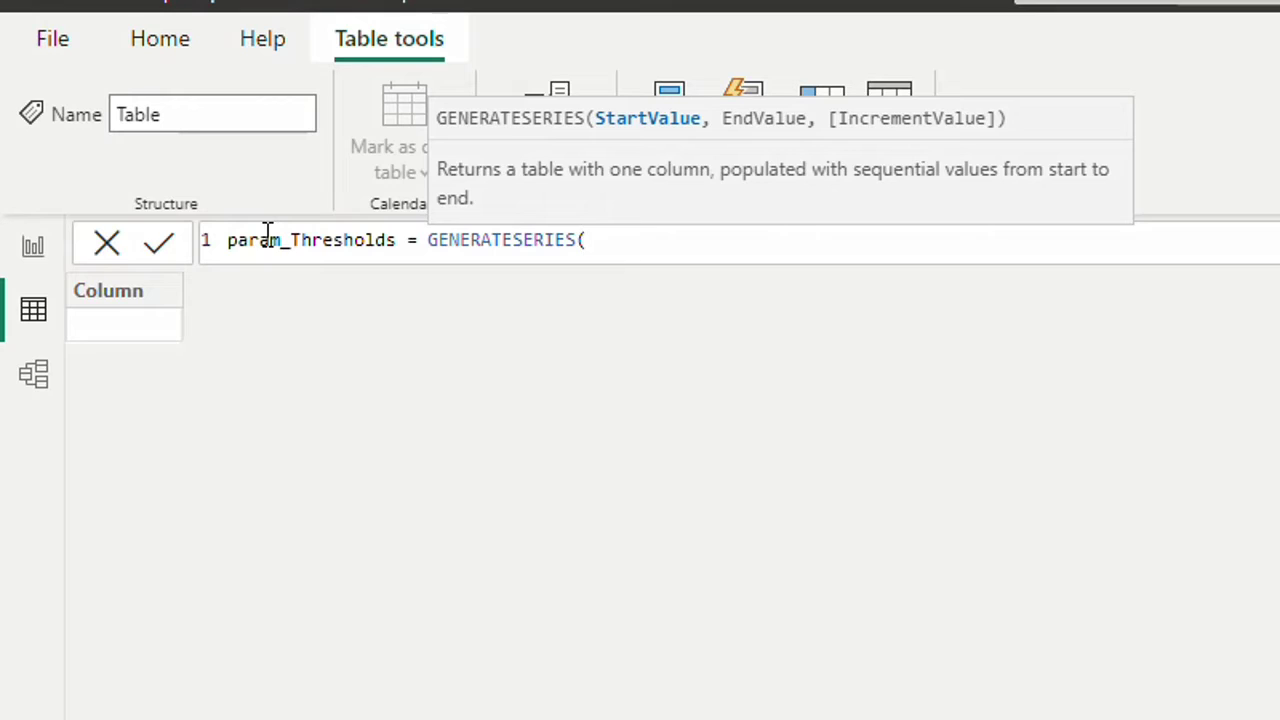
{"action": "type", "text": "500,10000,500)"}
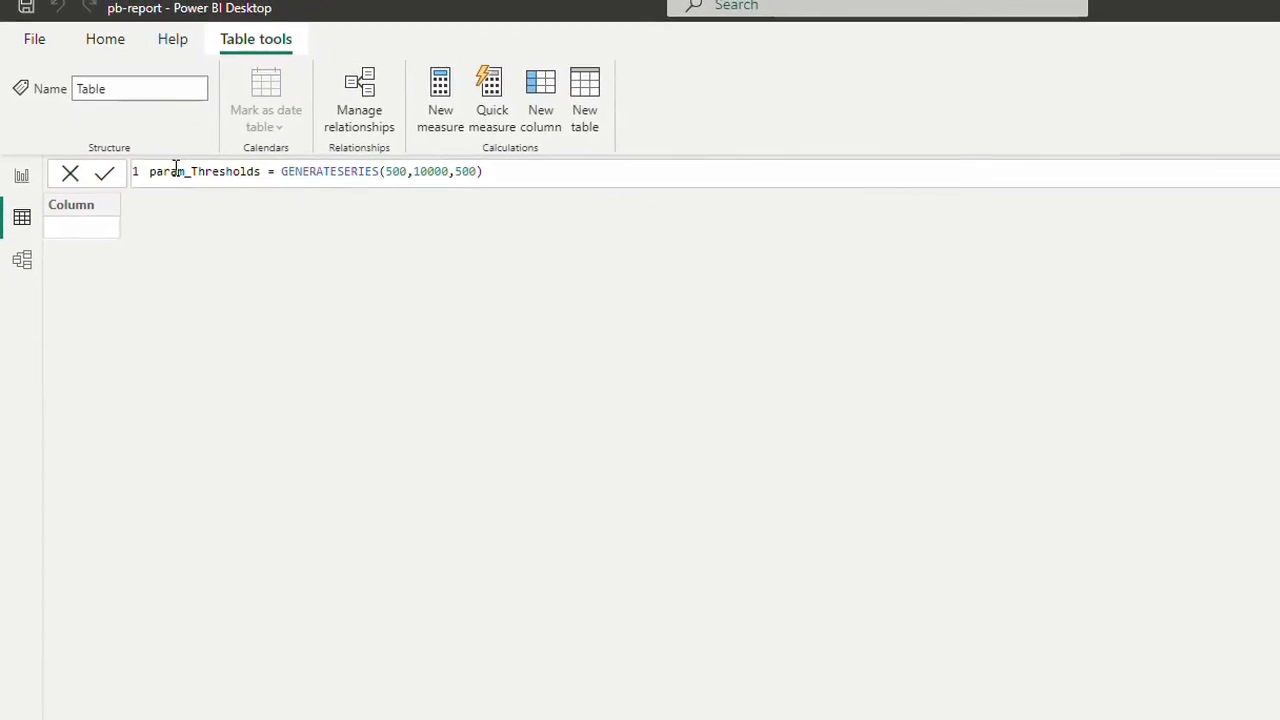
{"action": "key", "text": "Return"}
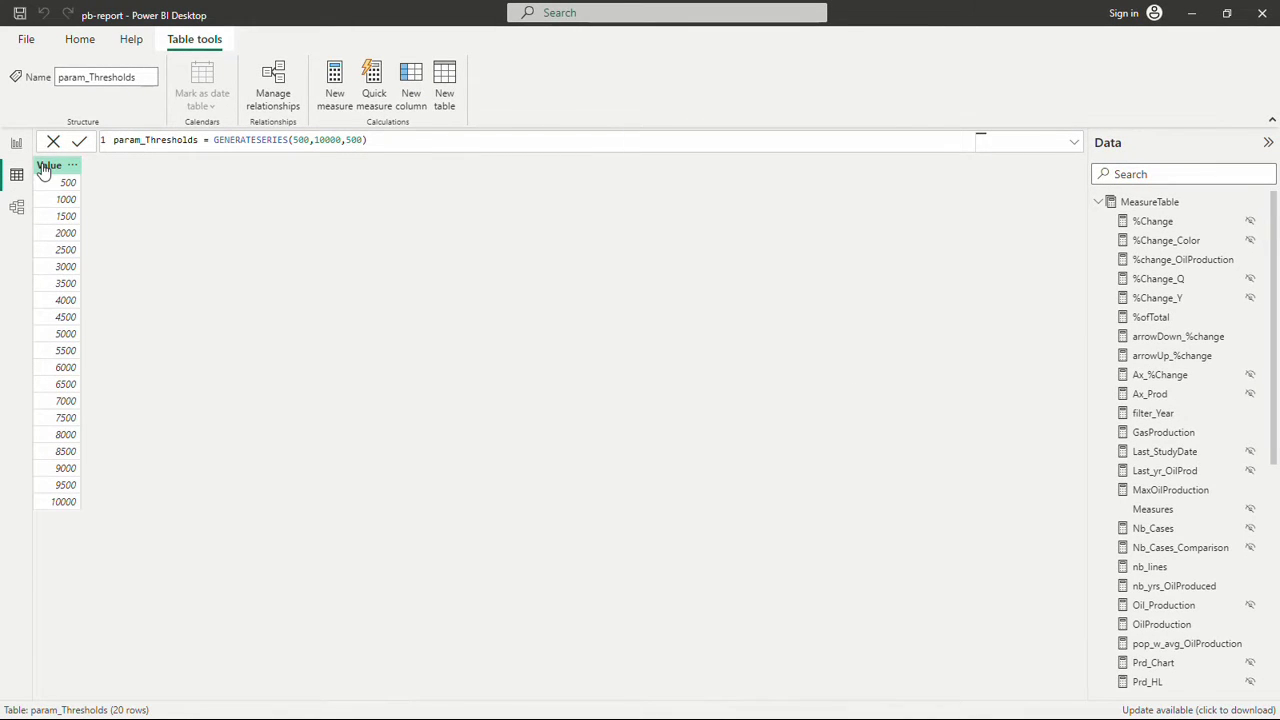
Rename the table's Value column to Threshold.
{"action": "double_click", "coordinate": [50, 165]}
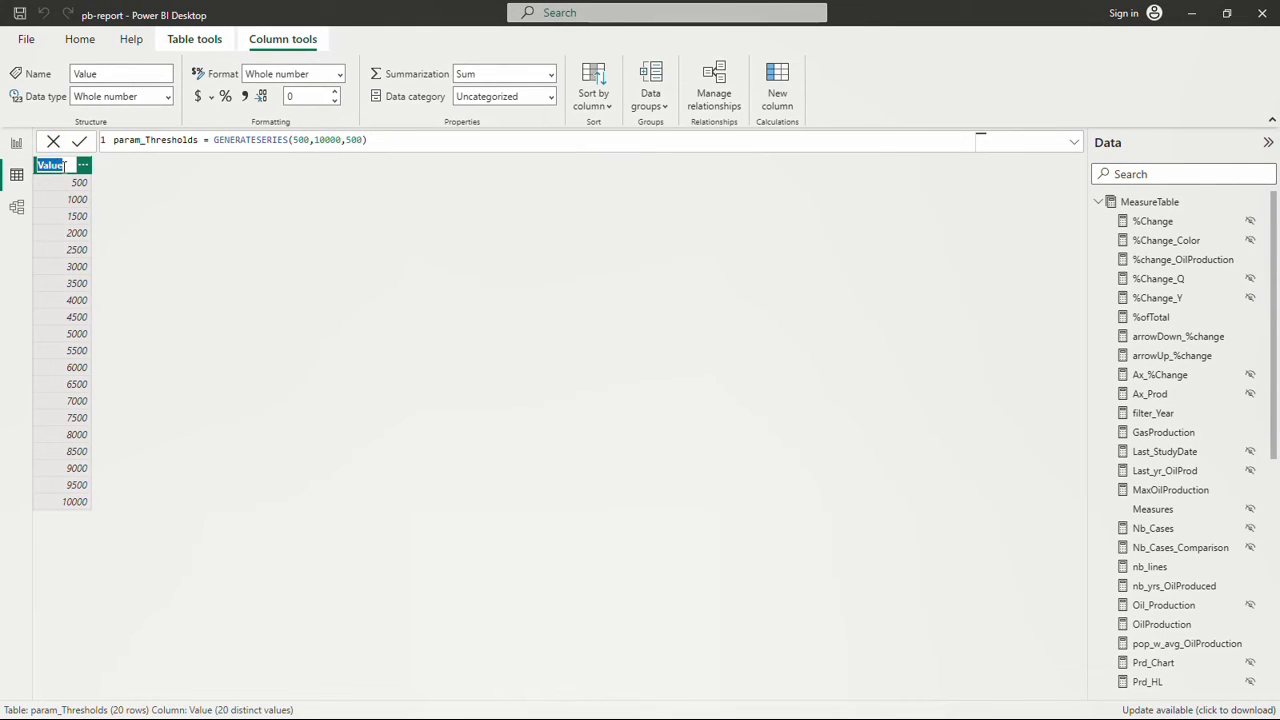
{"action": "type", "text": "Threshold"}
{"action": "key", "text": "Return"}
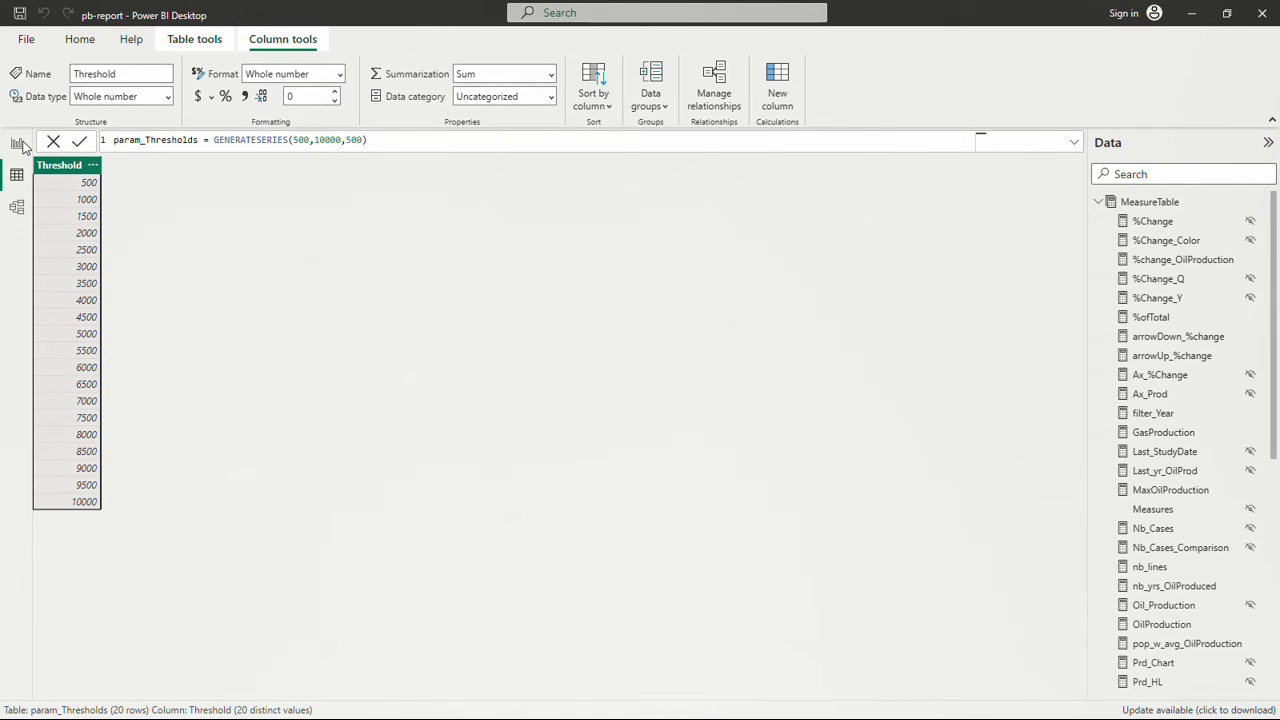
Add the Threshold field above the table as a slicer with Dropdown style.
{"action": "left_click", "coordinate": [17, 144]}
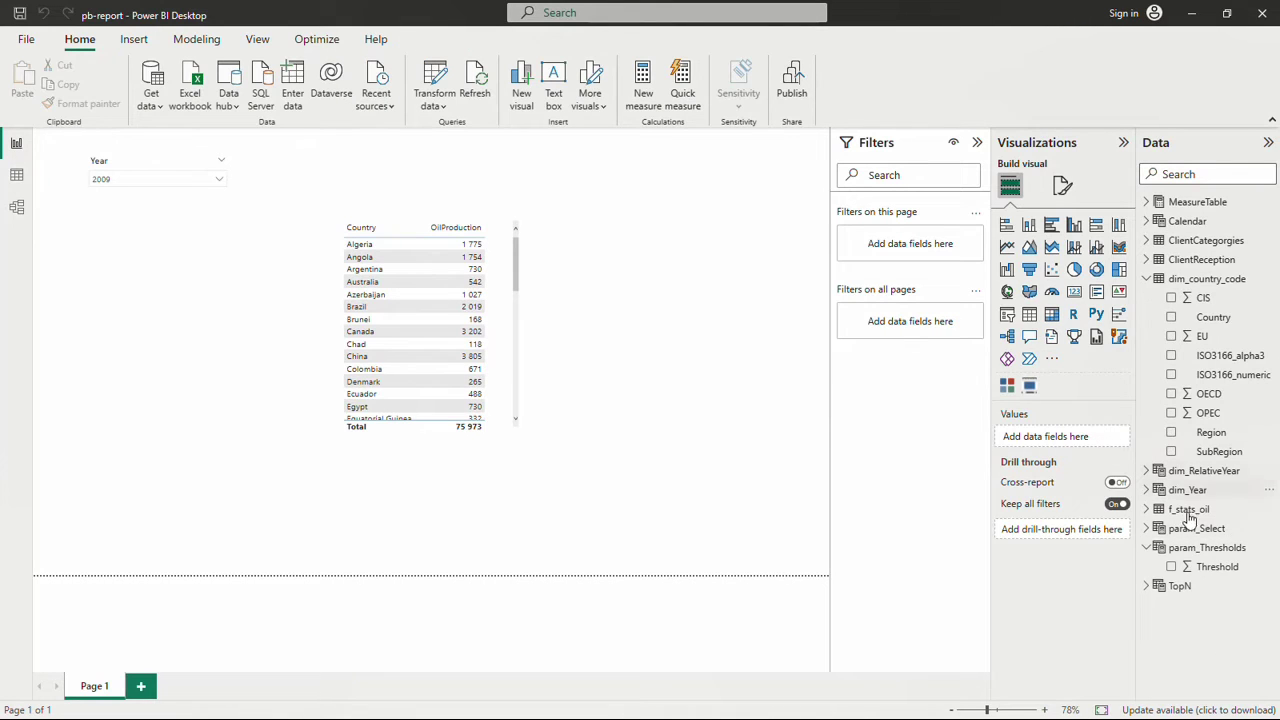
{"action": "left_click_drag", "start_coordinate": [1215, 566], "coordinate": [436, 160]}
{"action": "left_click", "coordinate": [1034, 302]}
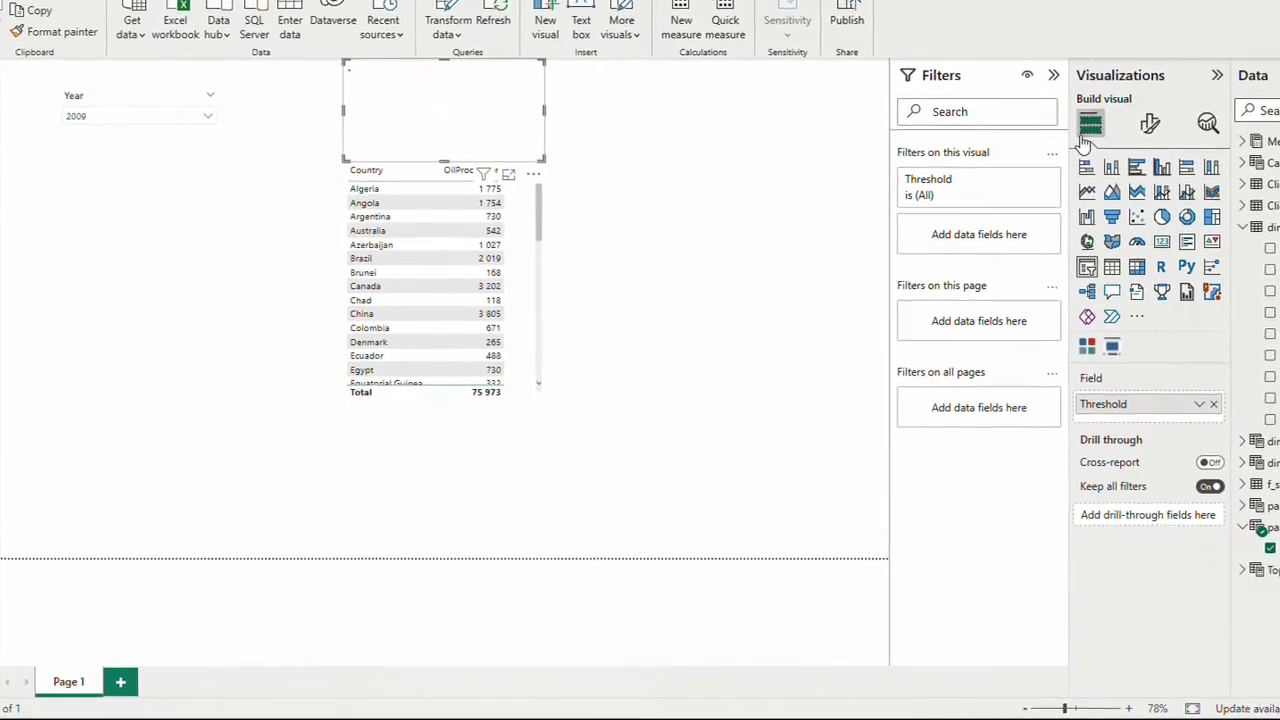
{"action": "left_click", "coordinate": [1091, 165]}
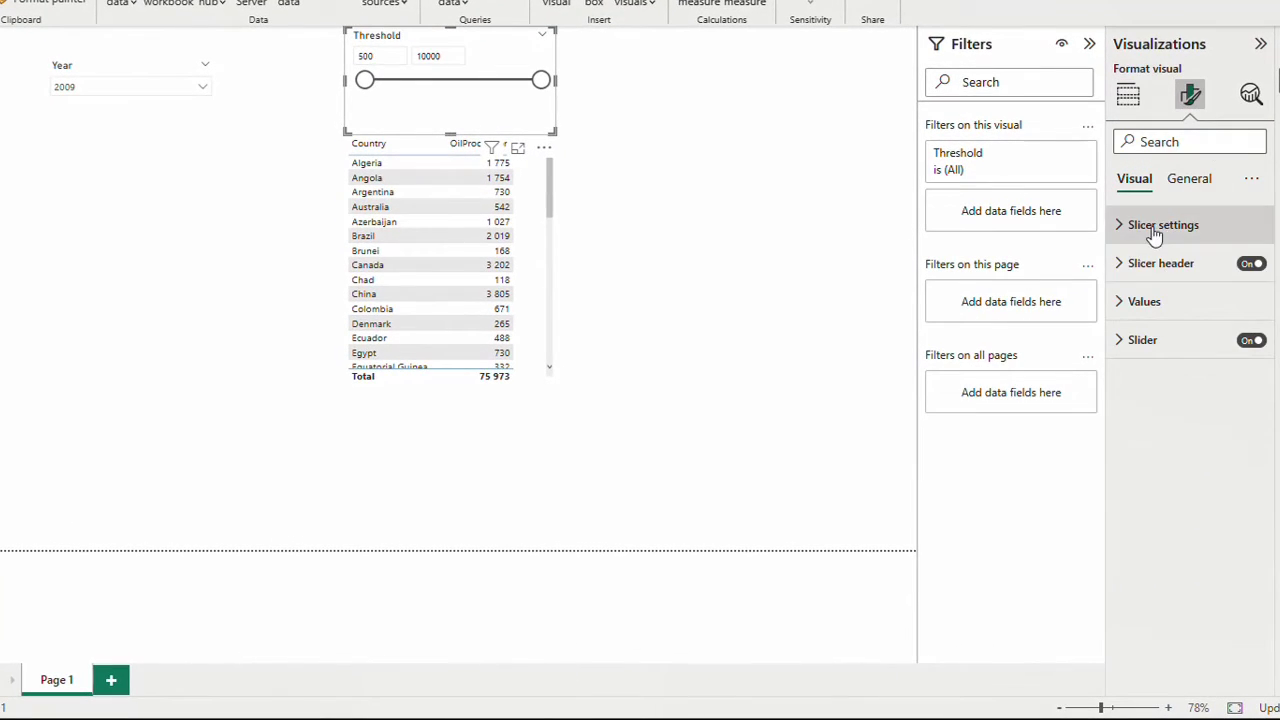
{"action": "left_click", "coordinate": [1155, 228]}
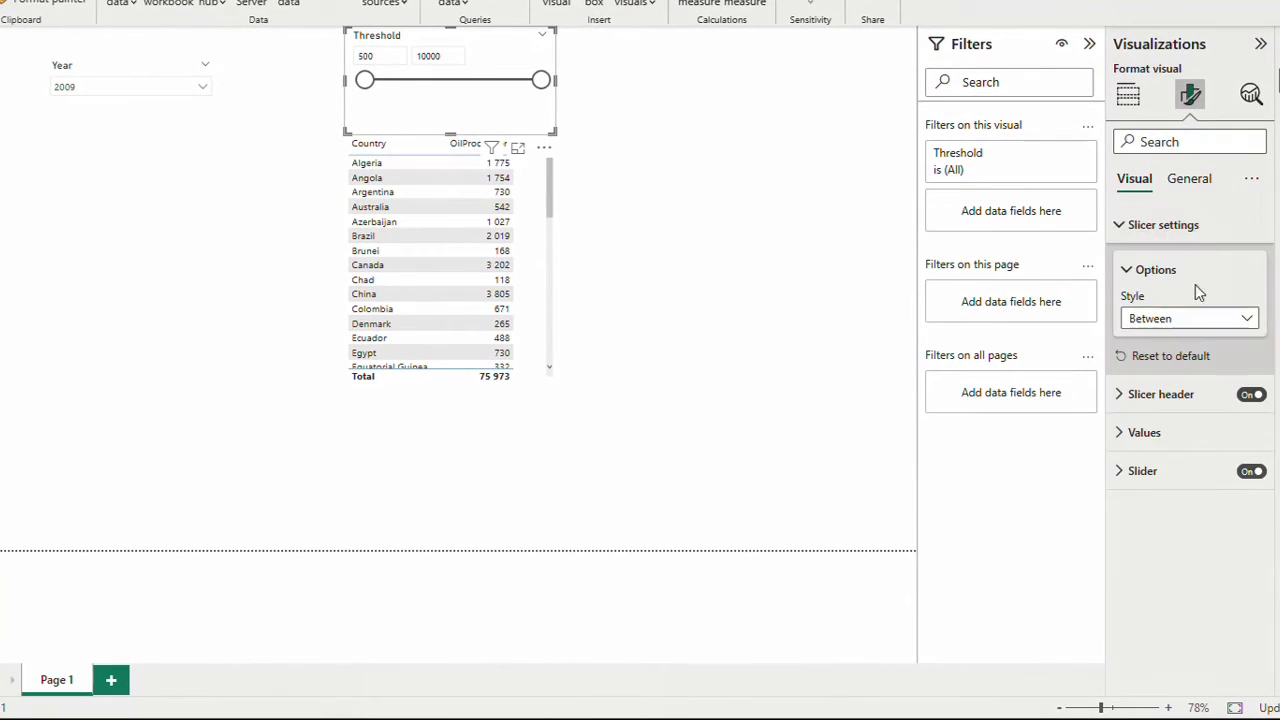
{"action": "left_click", "coordinate": [1180, 318]}
{"action": "left_click", "coordinate": [1135, 385]}
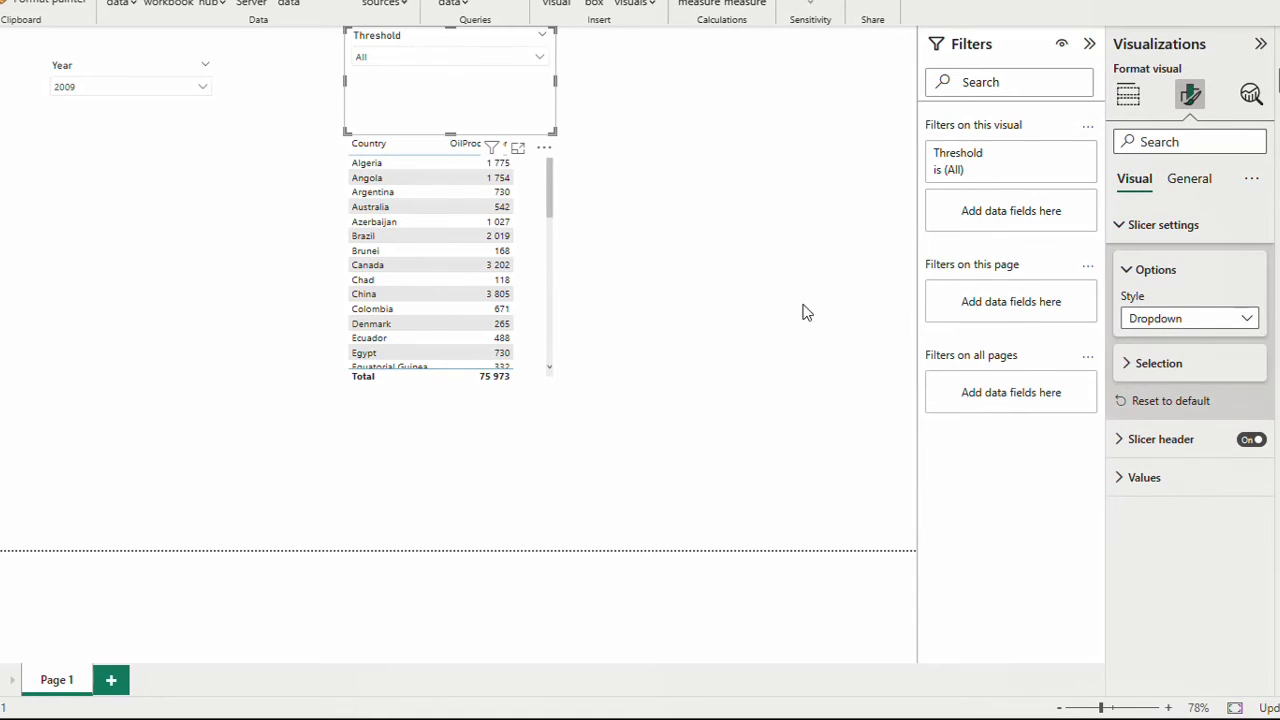
Move the country table down, set the Threshold slicer to 1000, and shorten the slicer.
{"action": "left_click_drag", "start_coordinate": [543, 214], "coordinate": [538, 306]}
{"action": "left_click", "coordinate": [480, 63]}
{"action": "left_click", "coordinate": [477, 64]}
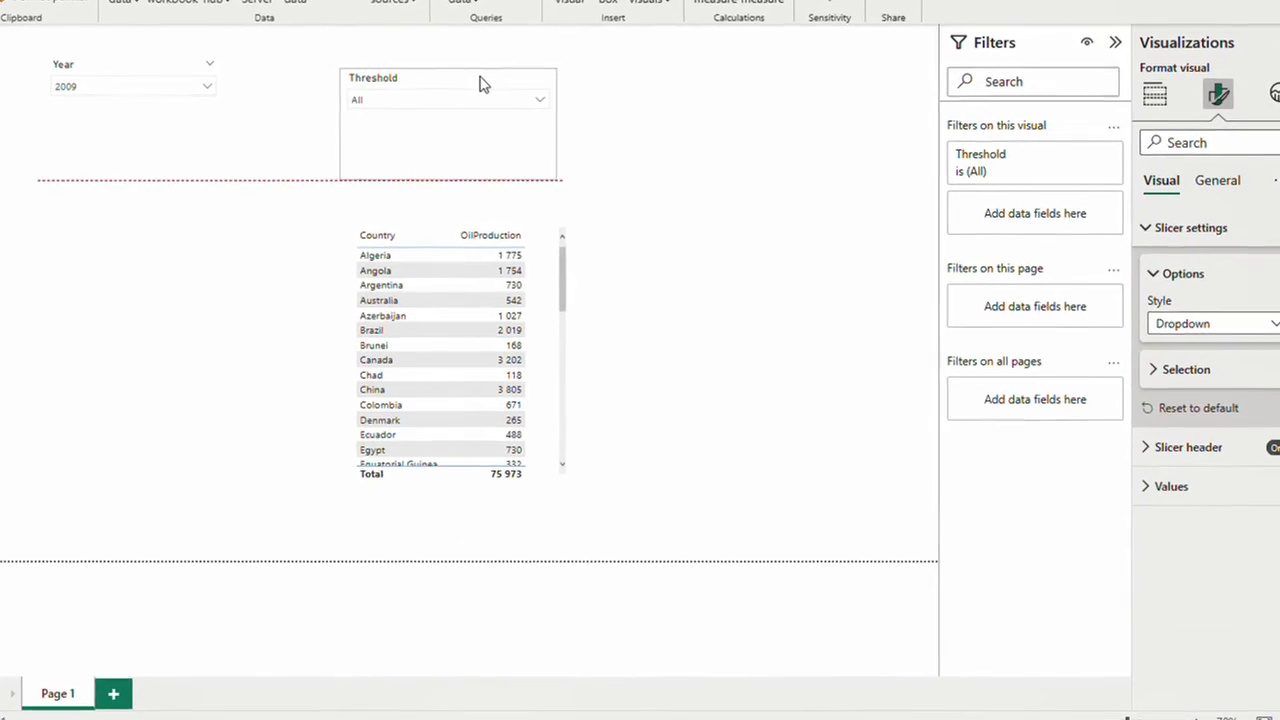
{"action": "left_click", "coordinate": [481, 64]}
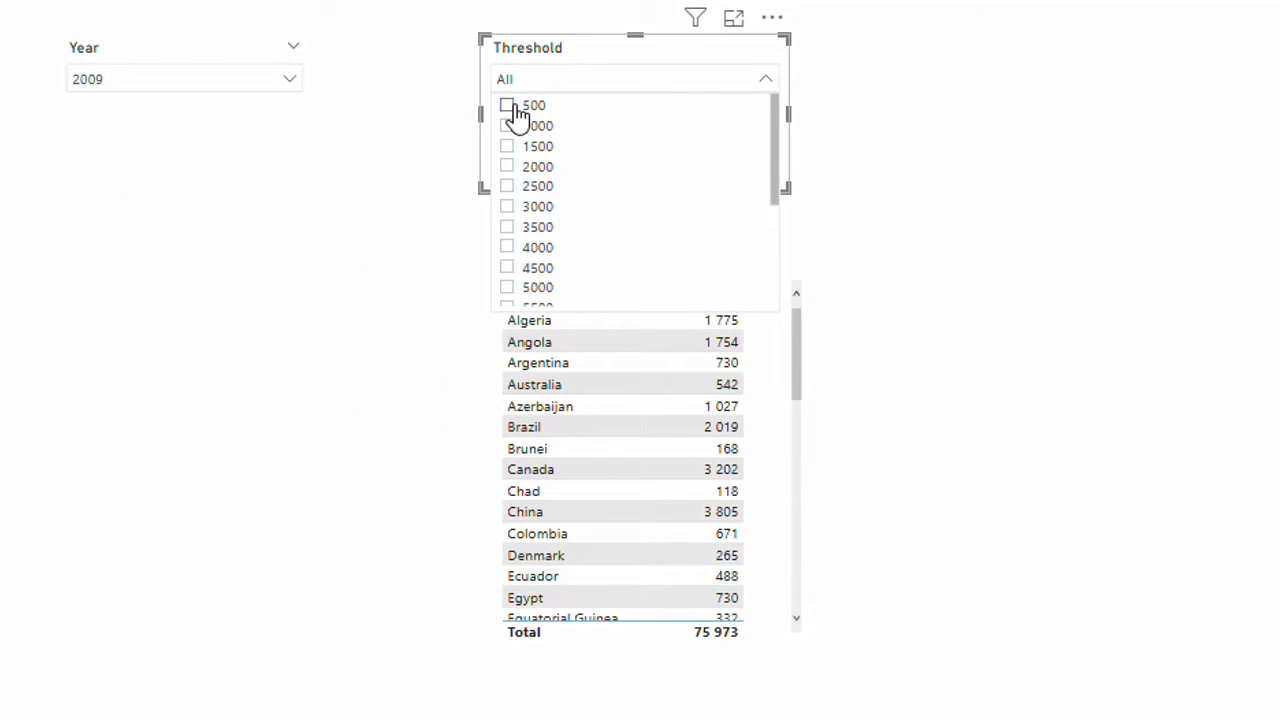
{"action": "left_click", "coordinate": [515, 106]}
{"action": "left_click", "coordinate": [545, 127]}
{"action": "left_click", "coordinate": [674, 52]}
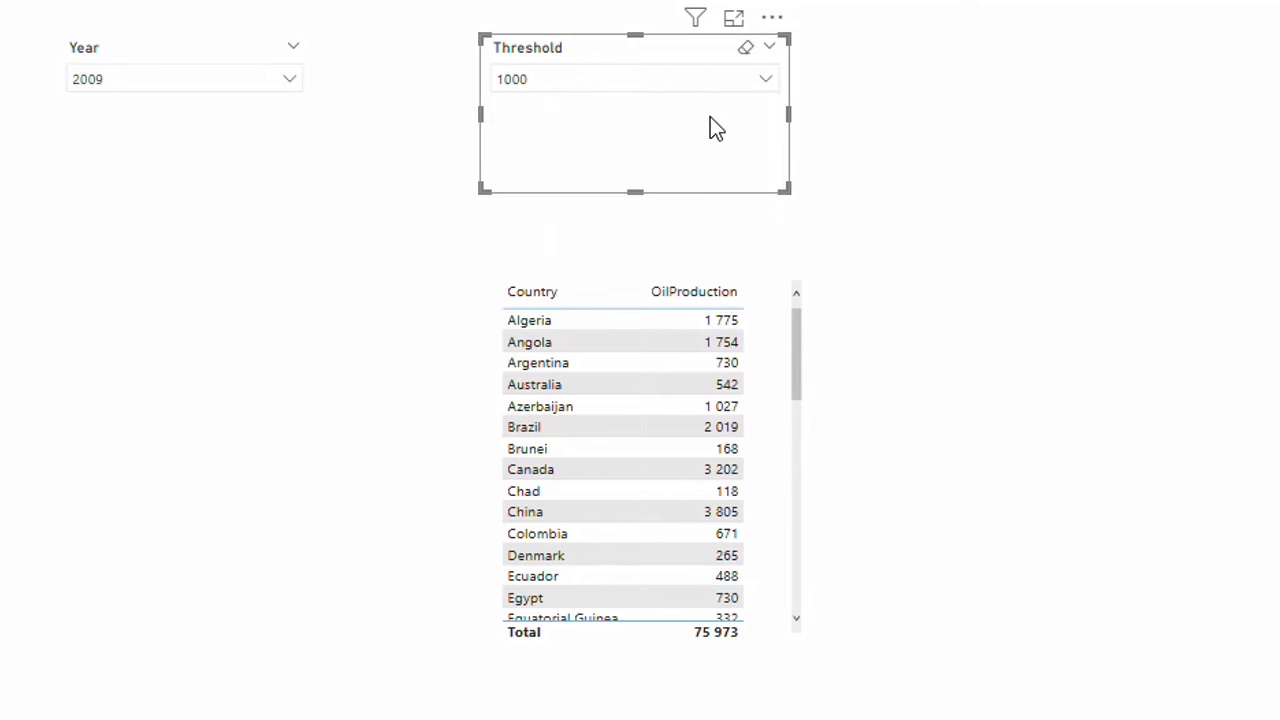
{"action": "left_click_drag", "start_coordinate": [786, 188], "coordinate": [799, 142]}
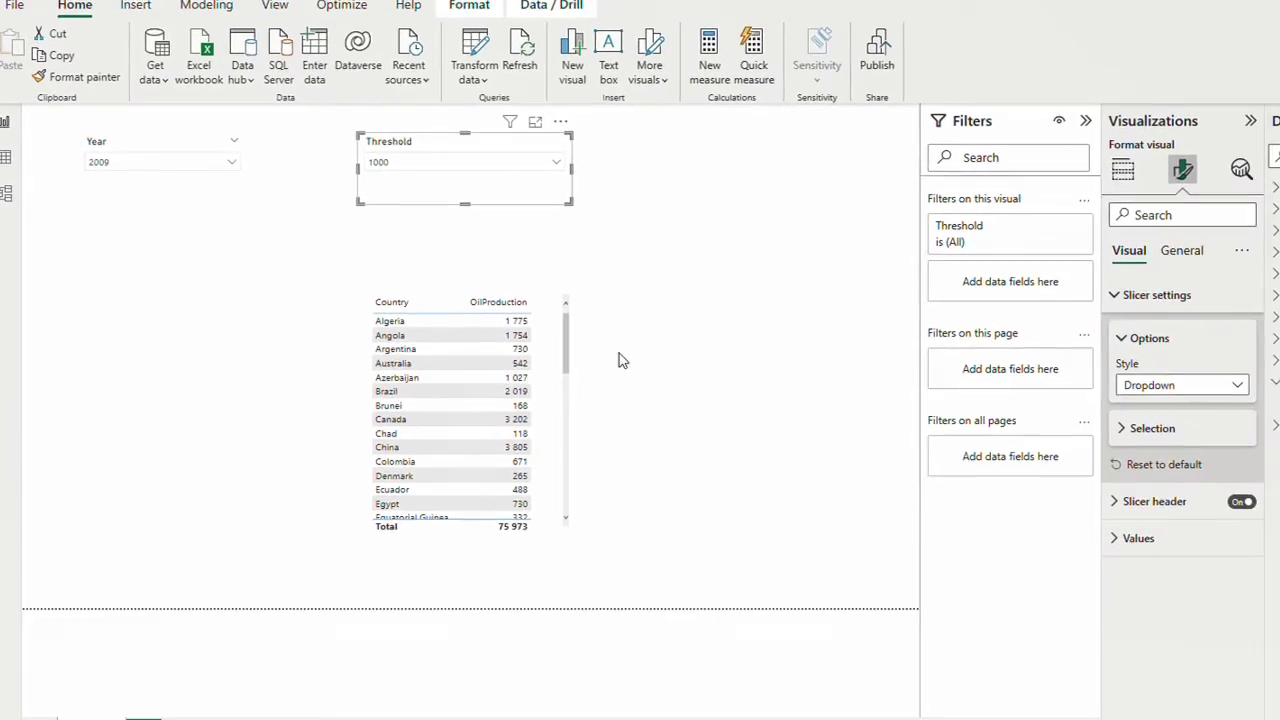
Create a new measure in MeasureTable named filter_Threshold_OilProd.
{"action": "left_click", "coordinate": [1148, 203]}
{"action": "right_click", "coordinate": [1200, 208]}
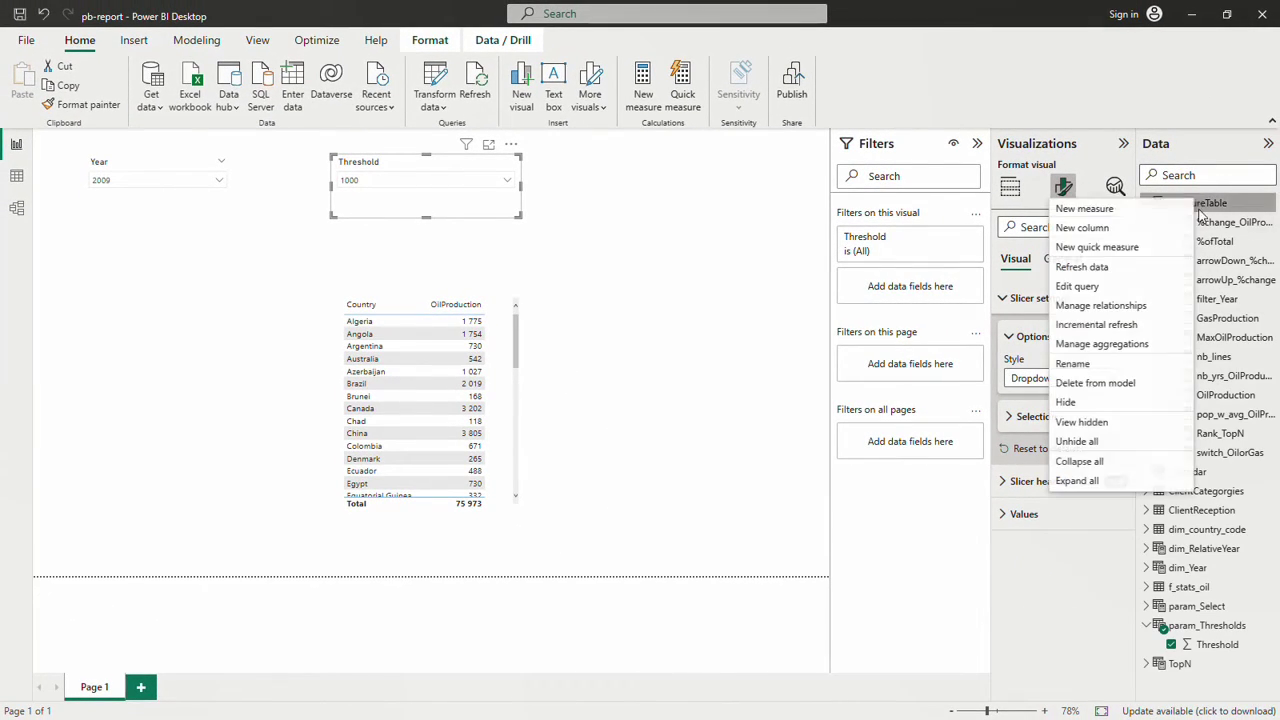
{"action": "left_click", "coordinate": [1080, 209]}
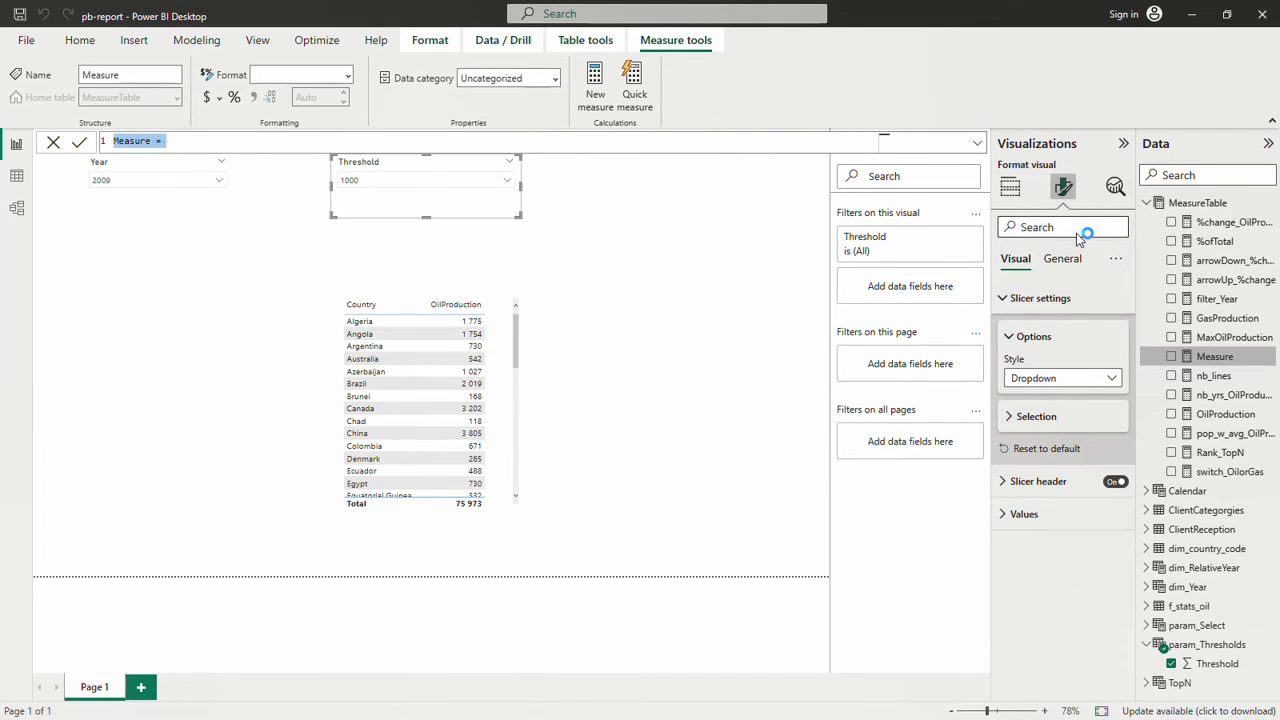
{"action": "type", "text": "filter"}
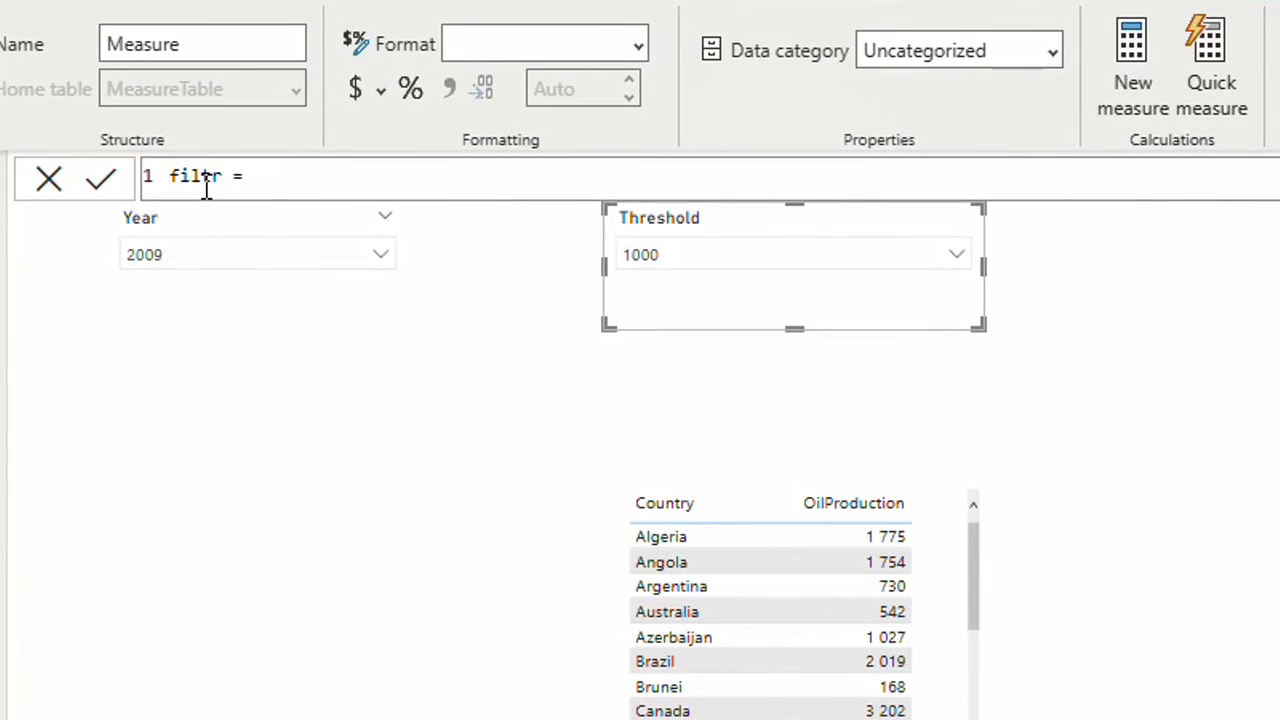
{"action": "key", "text": "BackSpace"}
{"action": "type", "text": "er_"}
{"action": "type", "text": "Threshold_"}
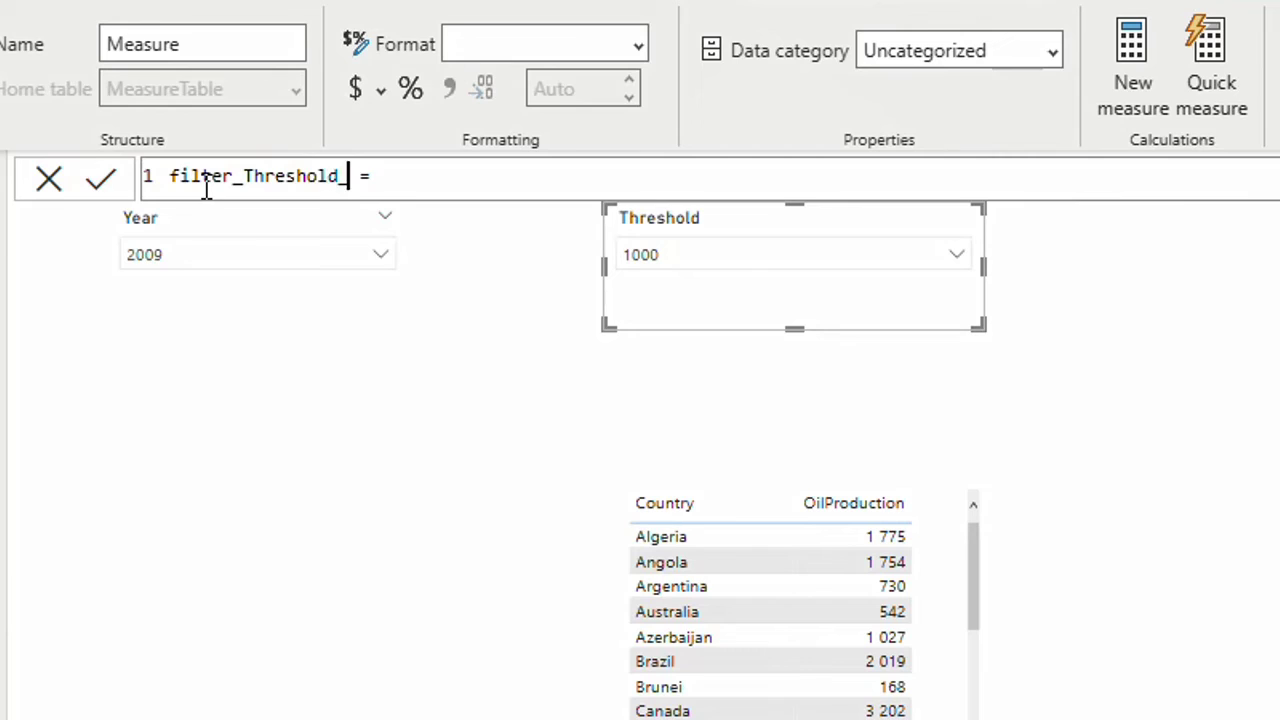
{"action": "type", "text": "OilProd"}
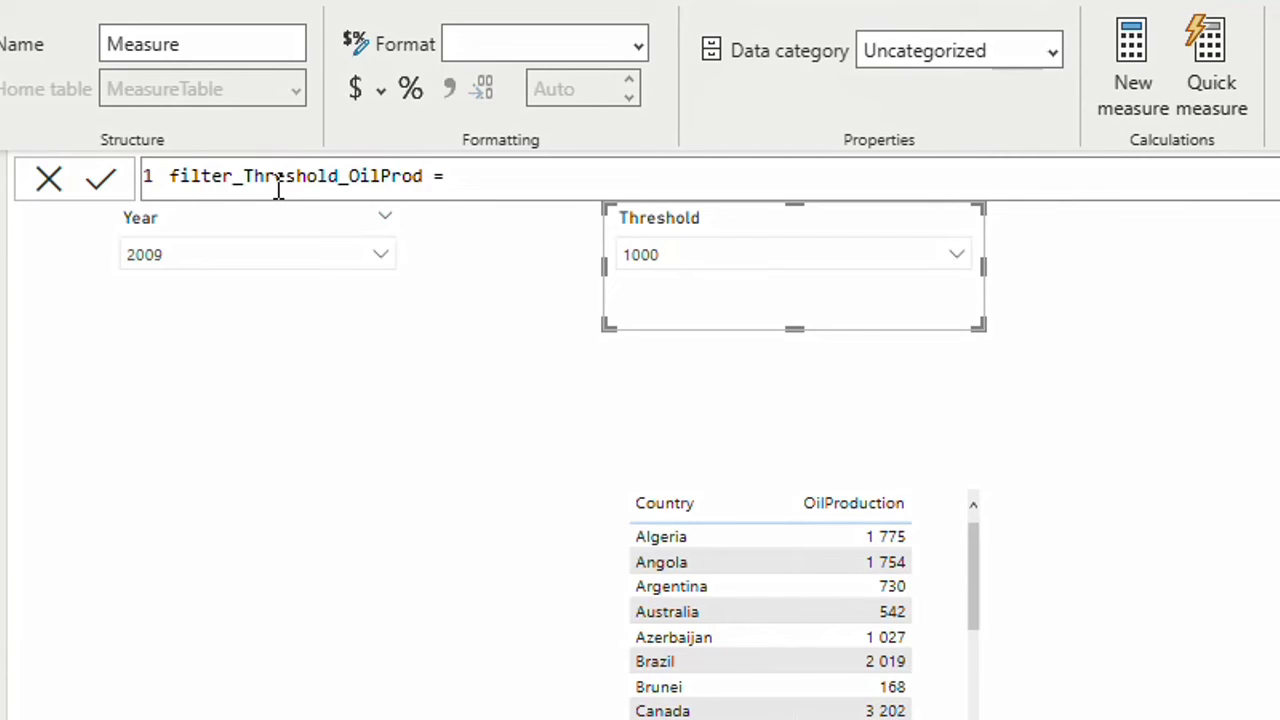
Define it as IF([OilProduction]>SELECTEDVALUE(param_Thresholds[Threshold]),1,0) and commit the measure.
{"action": "key", "text": "Right"}
{"action": "key", "text": "Right"}
{"action": "key", "text": "Right"}
{"action": "type", "text": "if("}
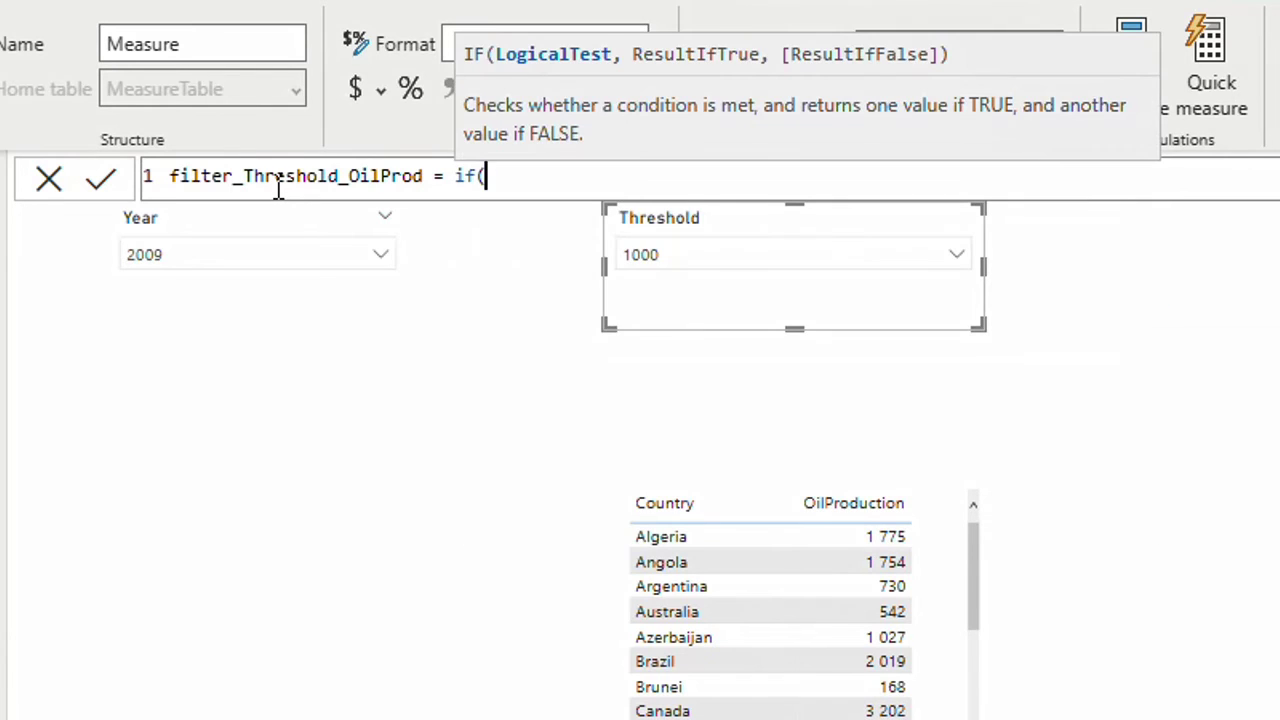
{"action": "type", "text": "oil"}
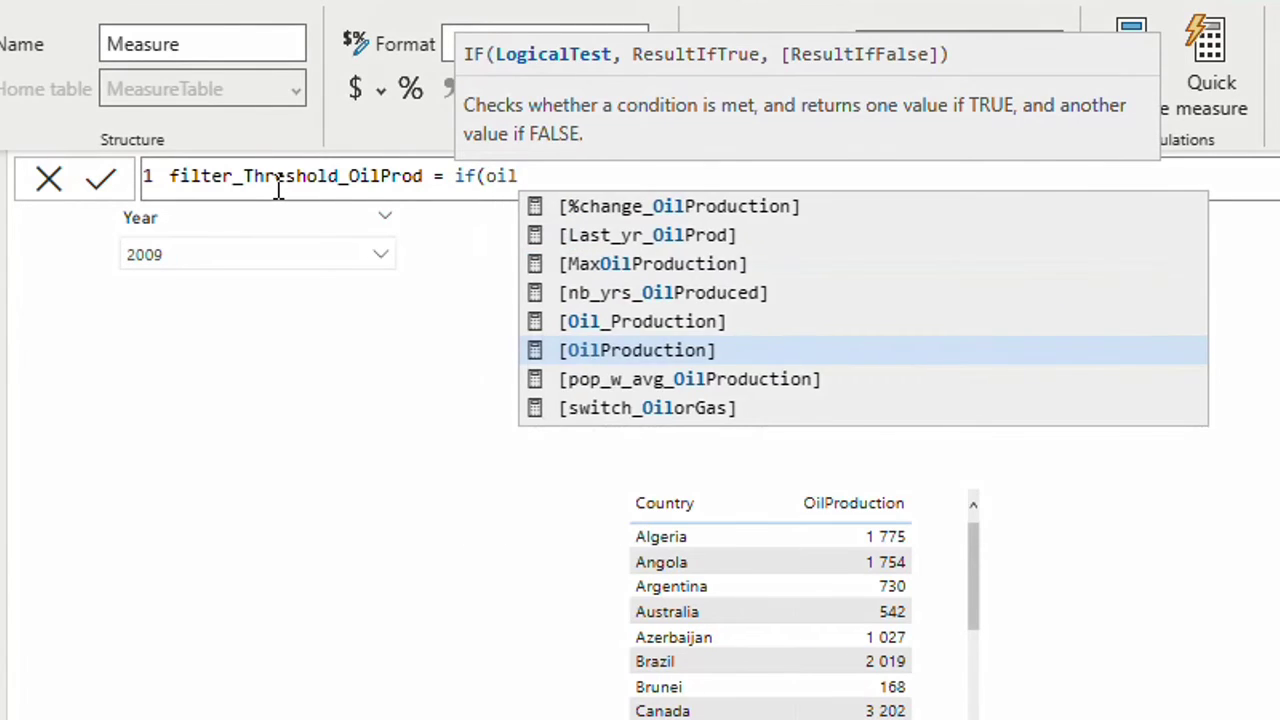
{"action": "key", "text": "Tab"}
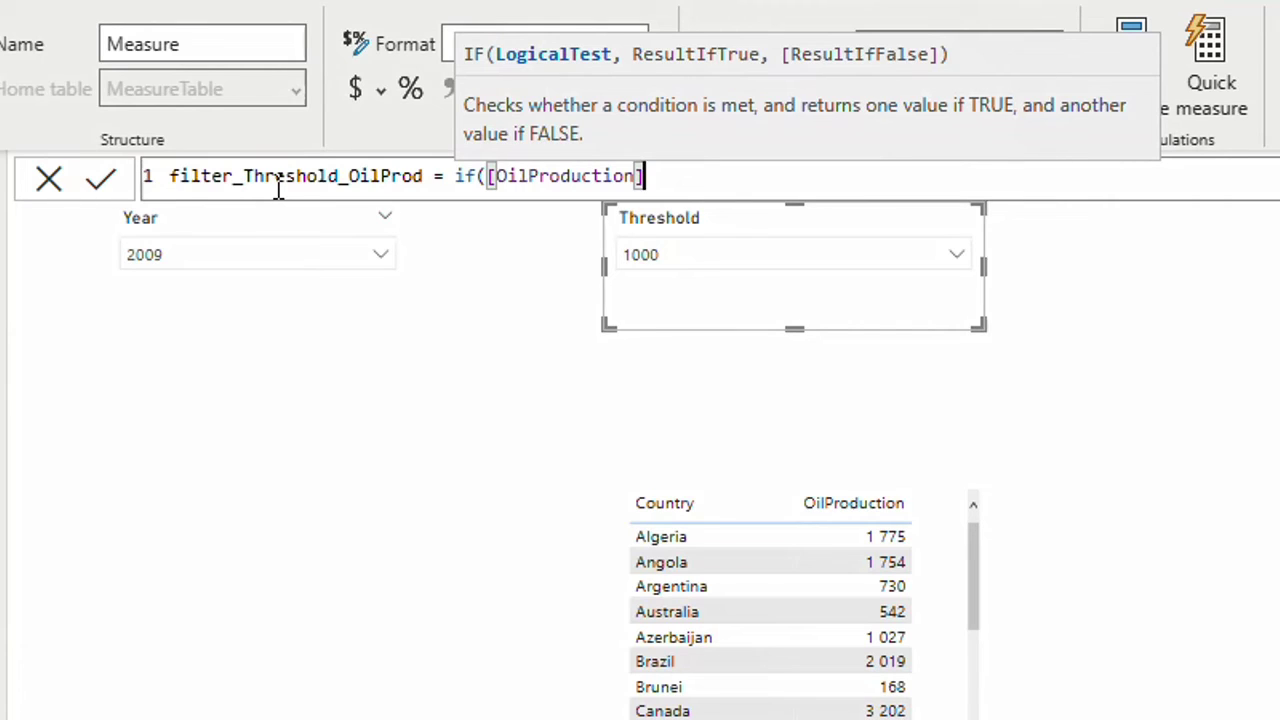
{"action": "type", "text": ">selec"}
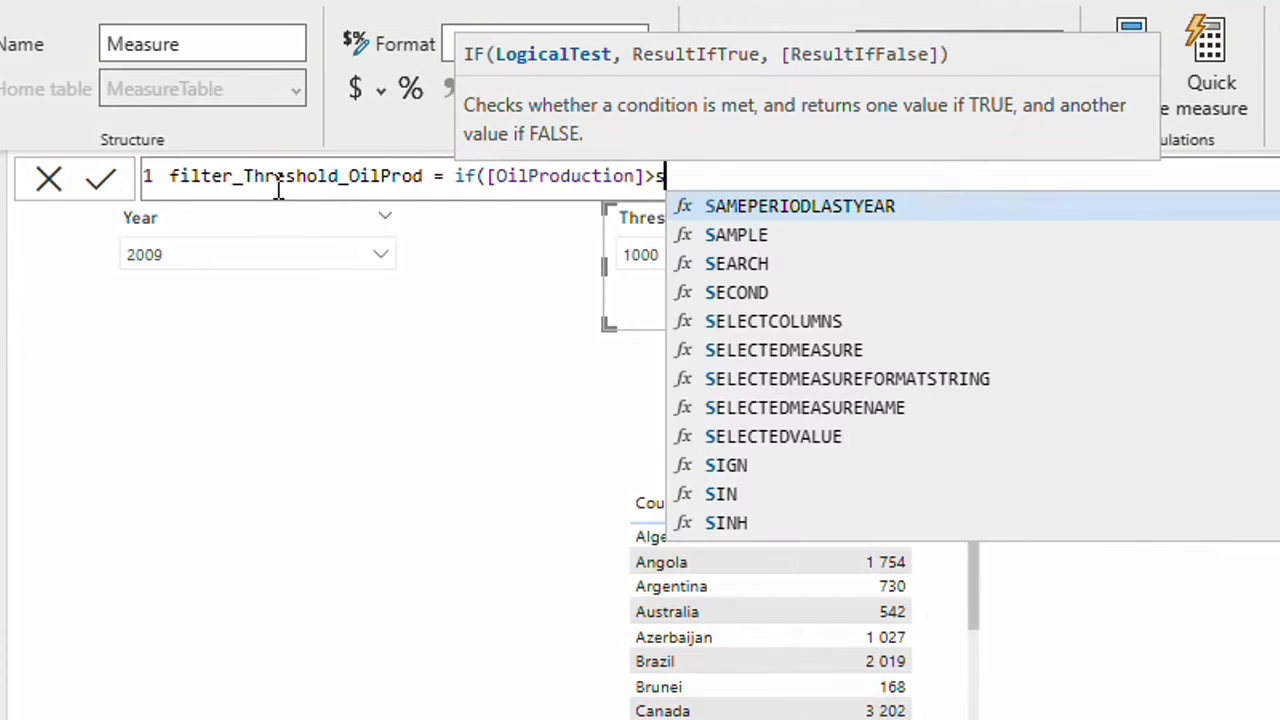
{"action": "key", "text": "Down"}
{"action": "key", "text": "Down"}
{"action": "key", "text": "Down"}
{"action": "key", "text": "Down"}
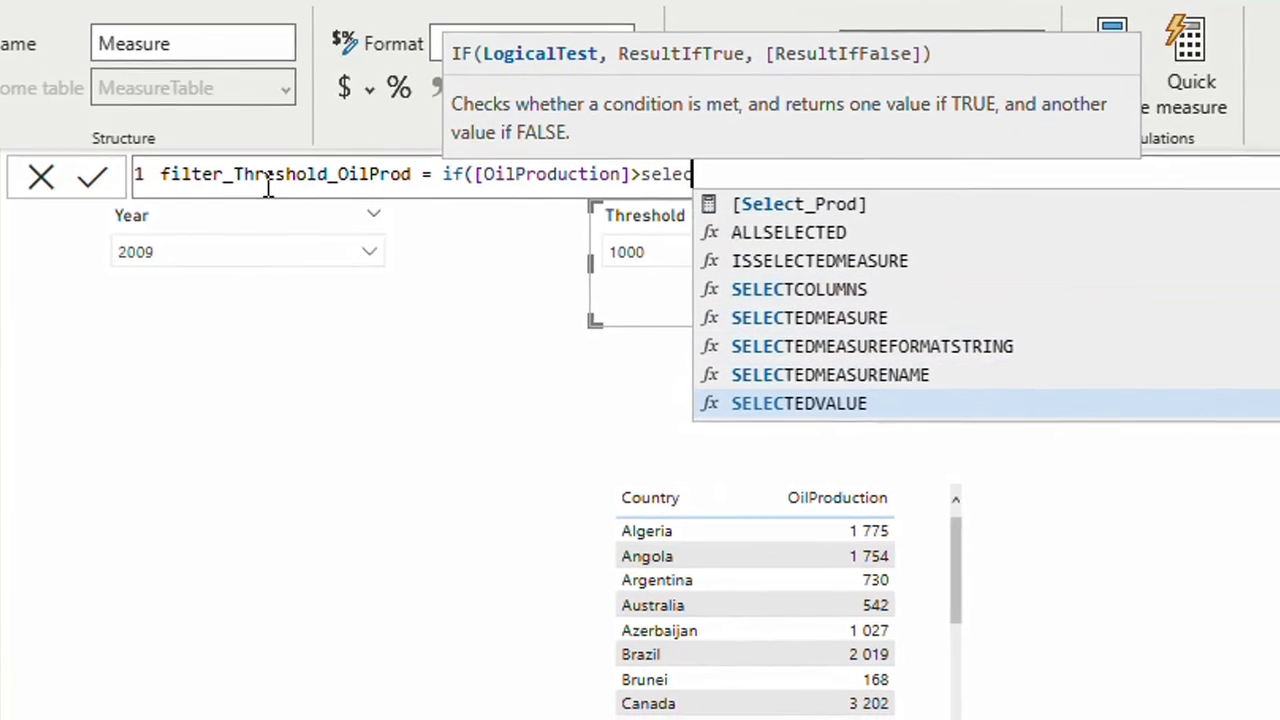
{"action": "key", "text": "Tab"}
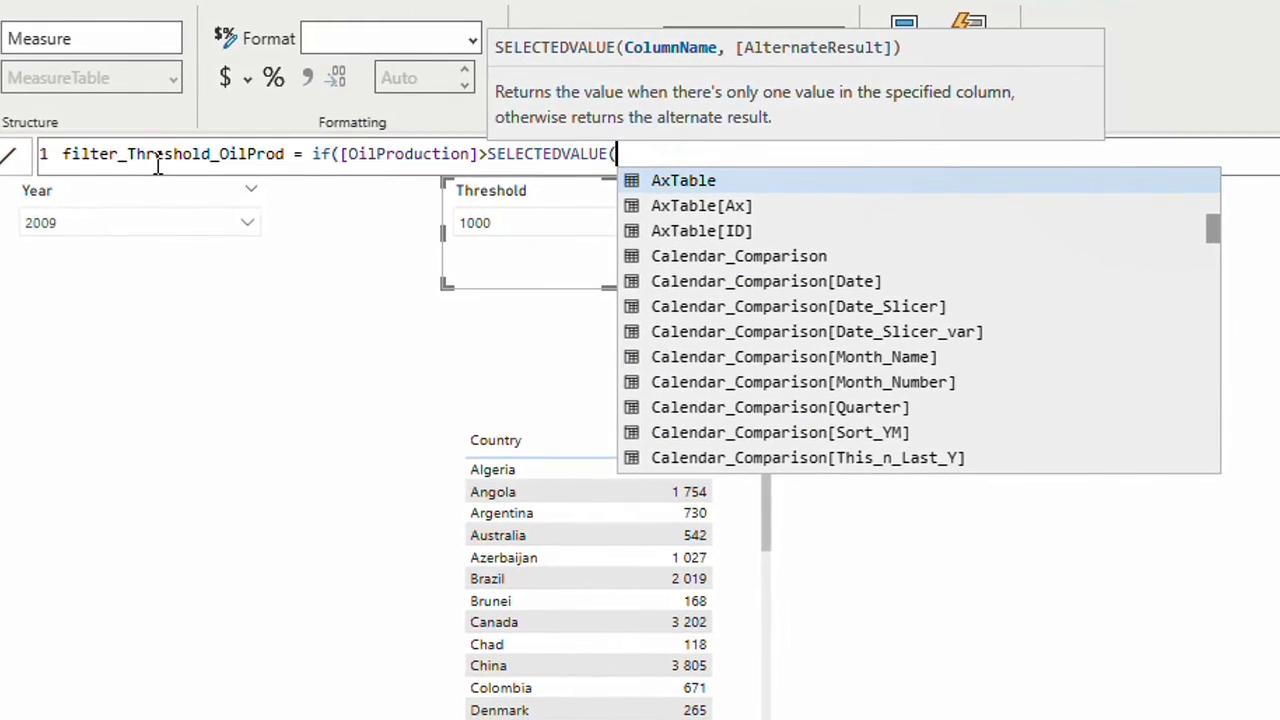
{"action": "type", "text": "thre"}
{"action": "key", "text": "Tab"}
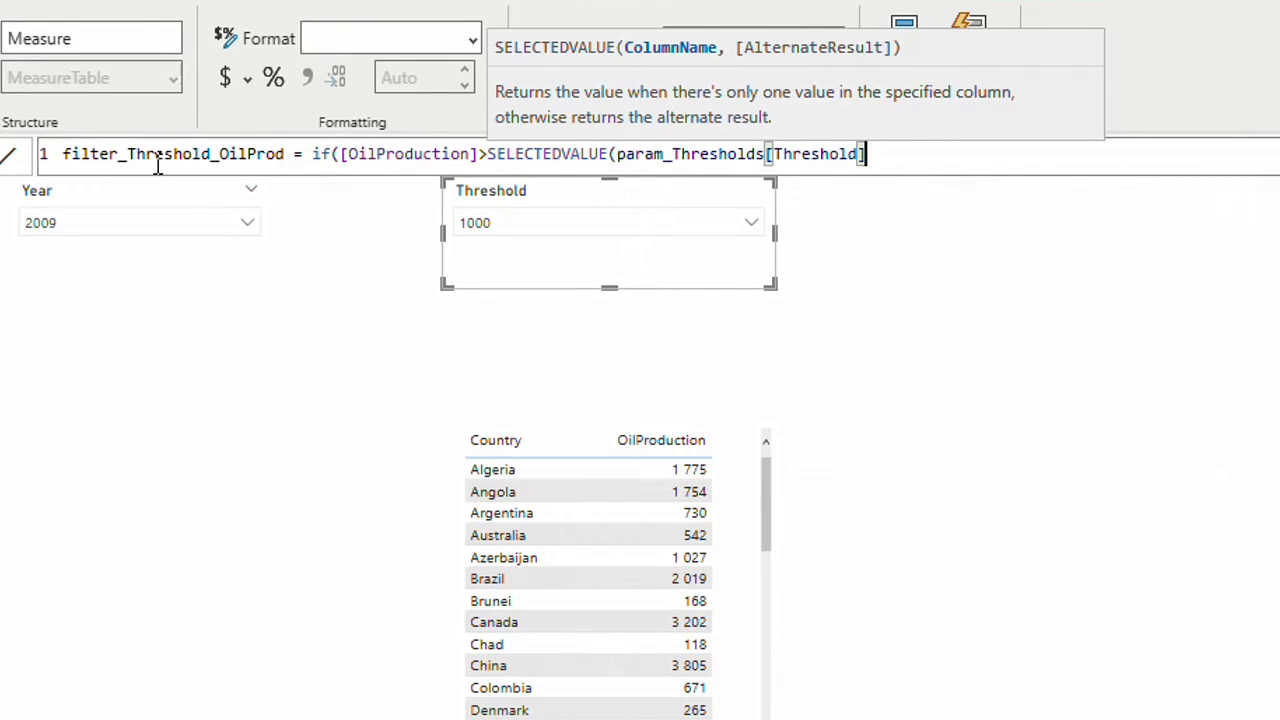
{"action": "type", "text": "),1"}
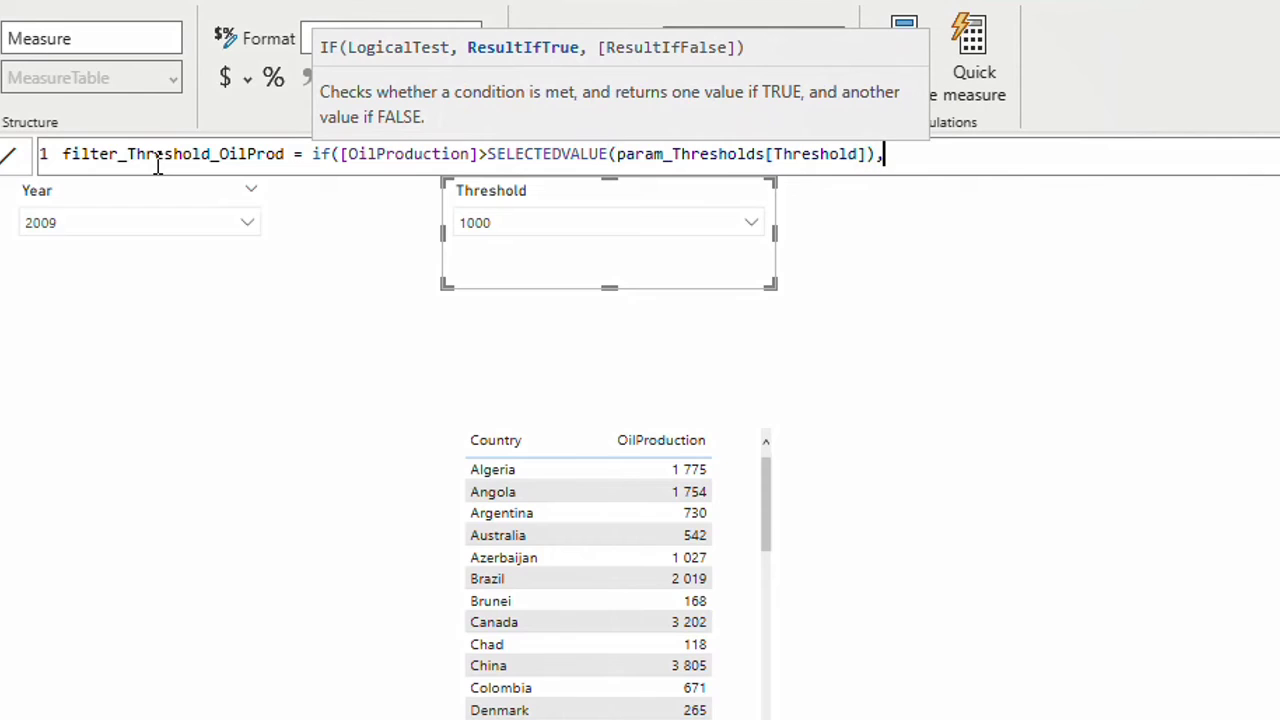
{"action": "type", "text": ",0)"}
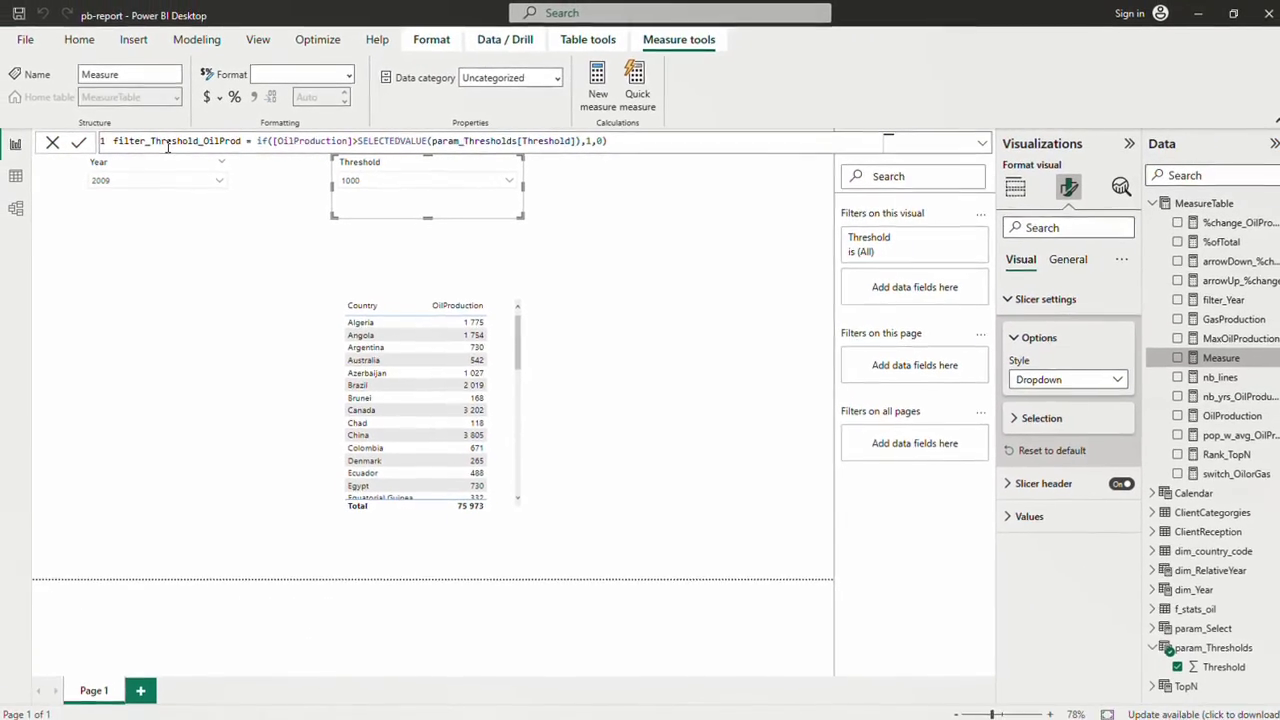
{"action": "key", "text": "Return"}
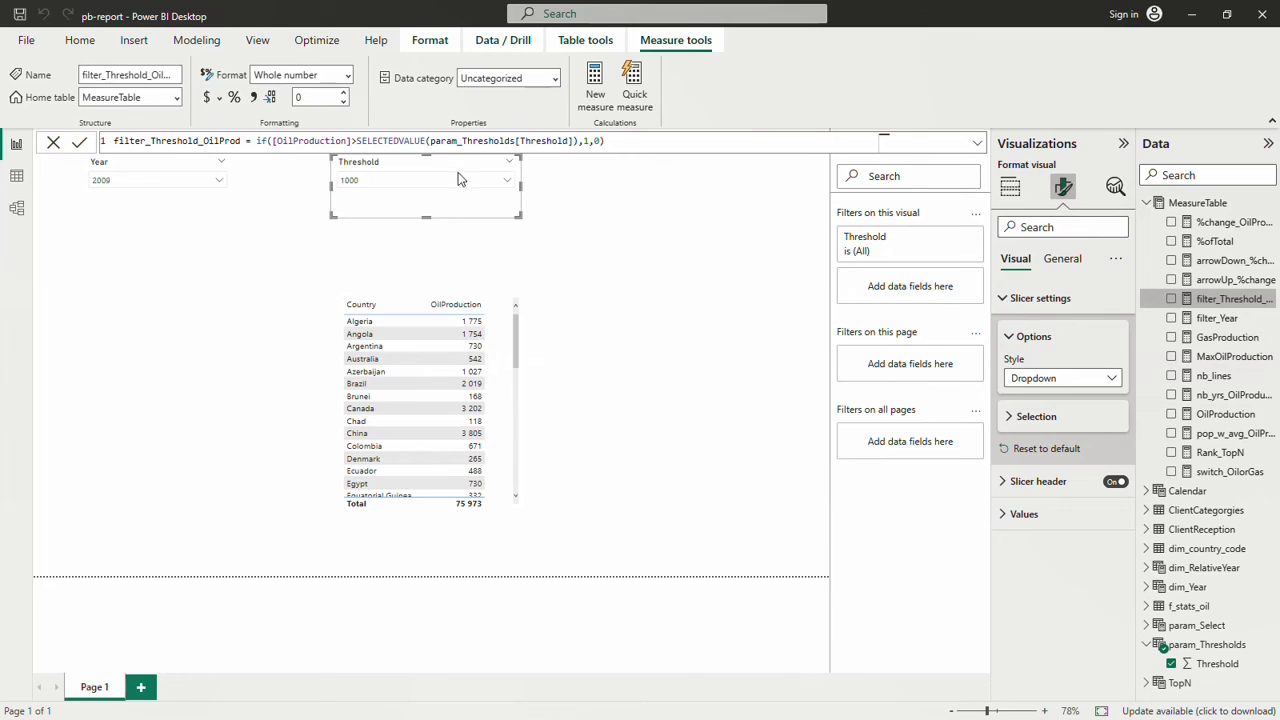
Add filter_Threshold_OilProd to the country table's visual filters, nudging the Threshold slicer slightly.
{"action": "left_click", "coordinate": [518, 323]}
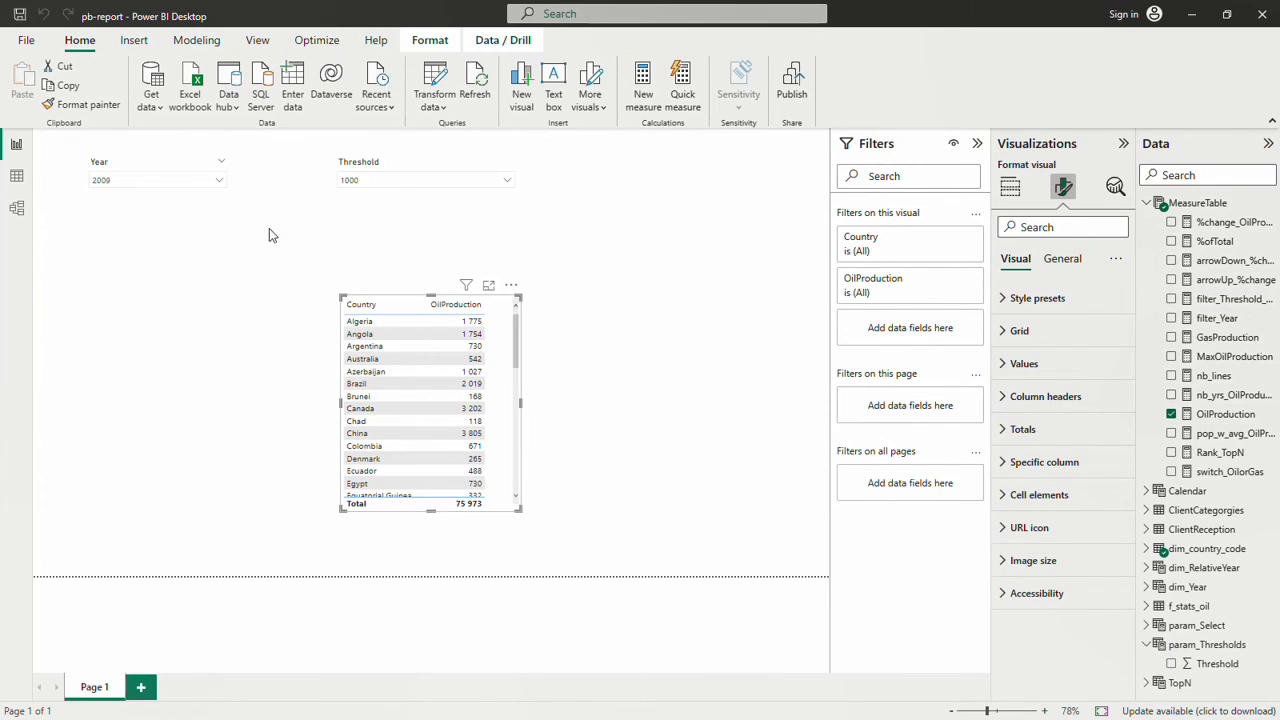
{"action": "mouse_move", "coordinate": [391, 168]}
{"action": "left_mouse_down"}
{"action": "mouse_move", "coordinate": [411, 177]}
{"action": "mouse_move", "coordinate": [397, 177]}
{"action": "left_mouse_up"}
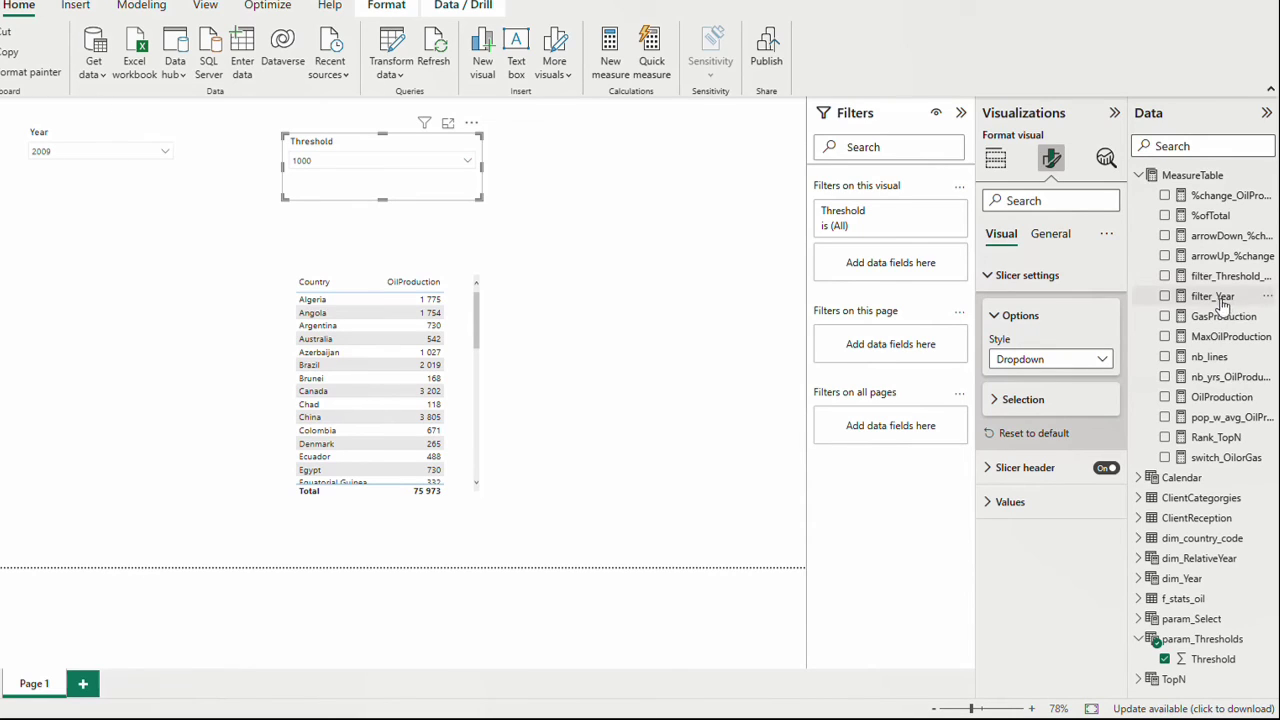
{"action": "left_click_drag", "start_coordinate": [1225, 275], "coordinate": [1170, 278]}
{"action": "left_click", "coordinate": [478, 328]}
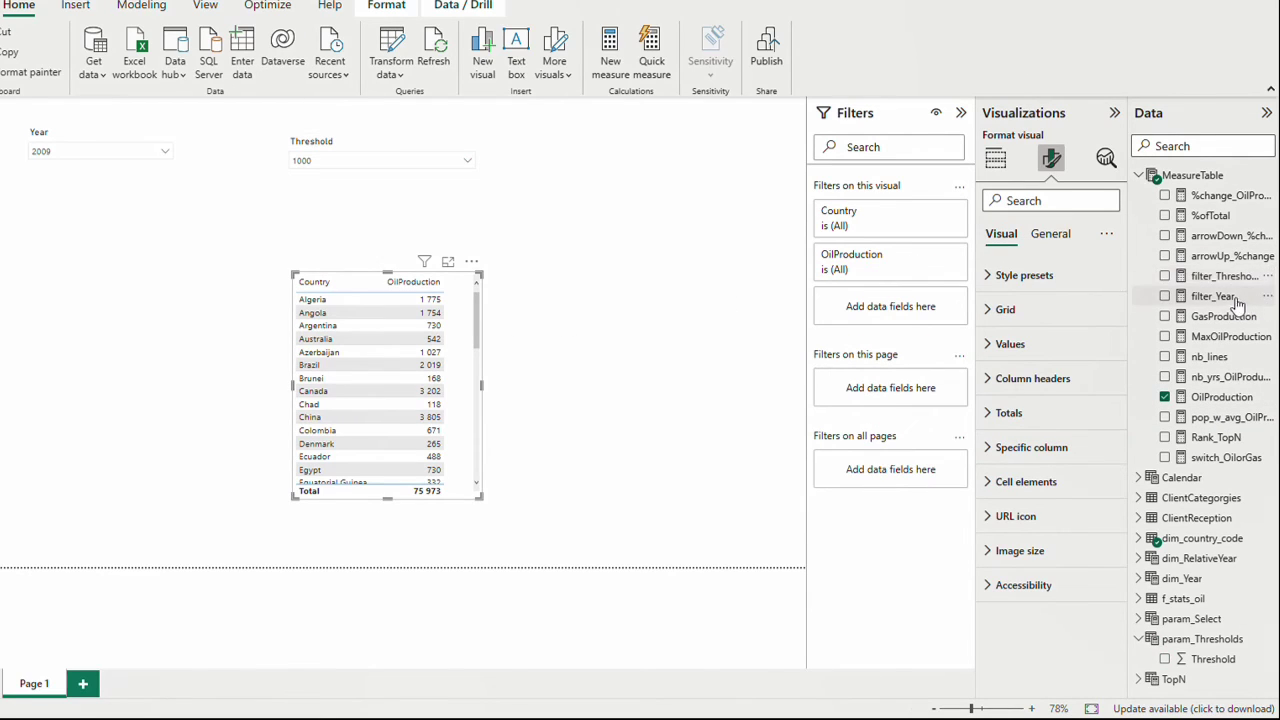
{"action": "left_click_drag", "start_coordinate": [1230, 285], "coordinate": [905, 323]}
Set the filter condition to 'is' 1 and apply it, leaving only countries above 1000.
{"action": "left_click", "coordinate": [903, 324]}
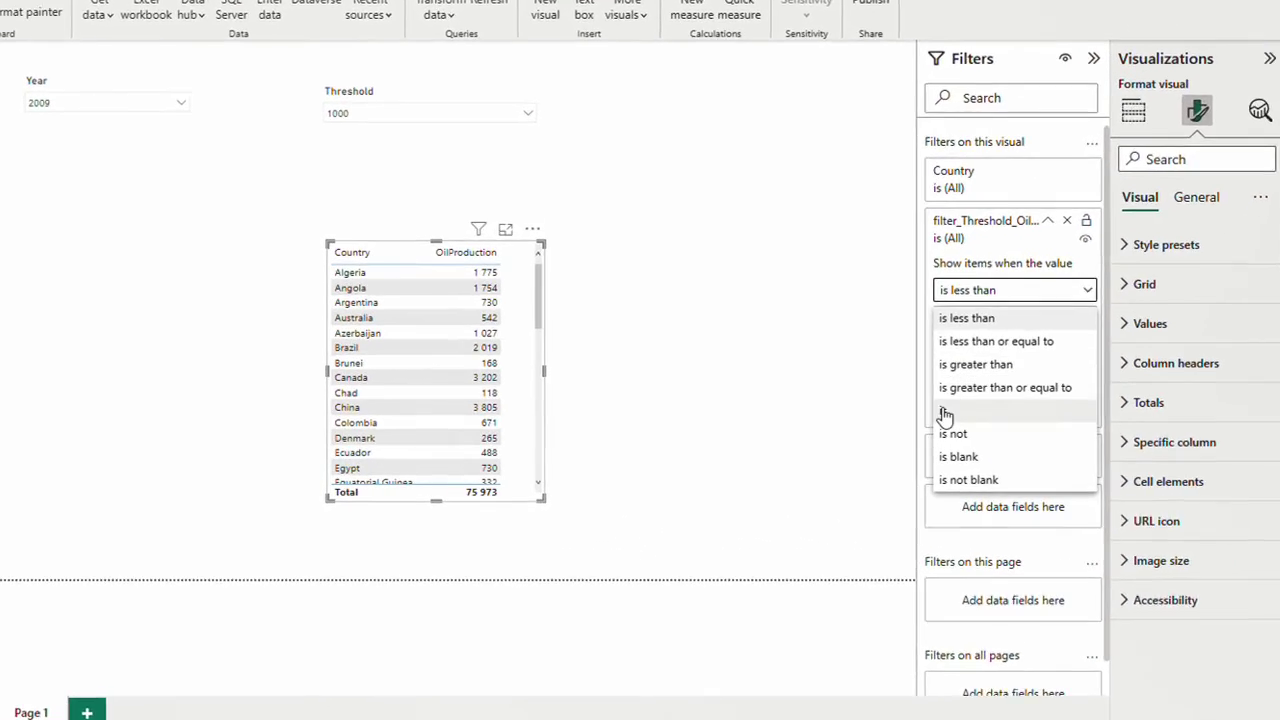
{"action": "left_click", "coordinate": [843, 422]}
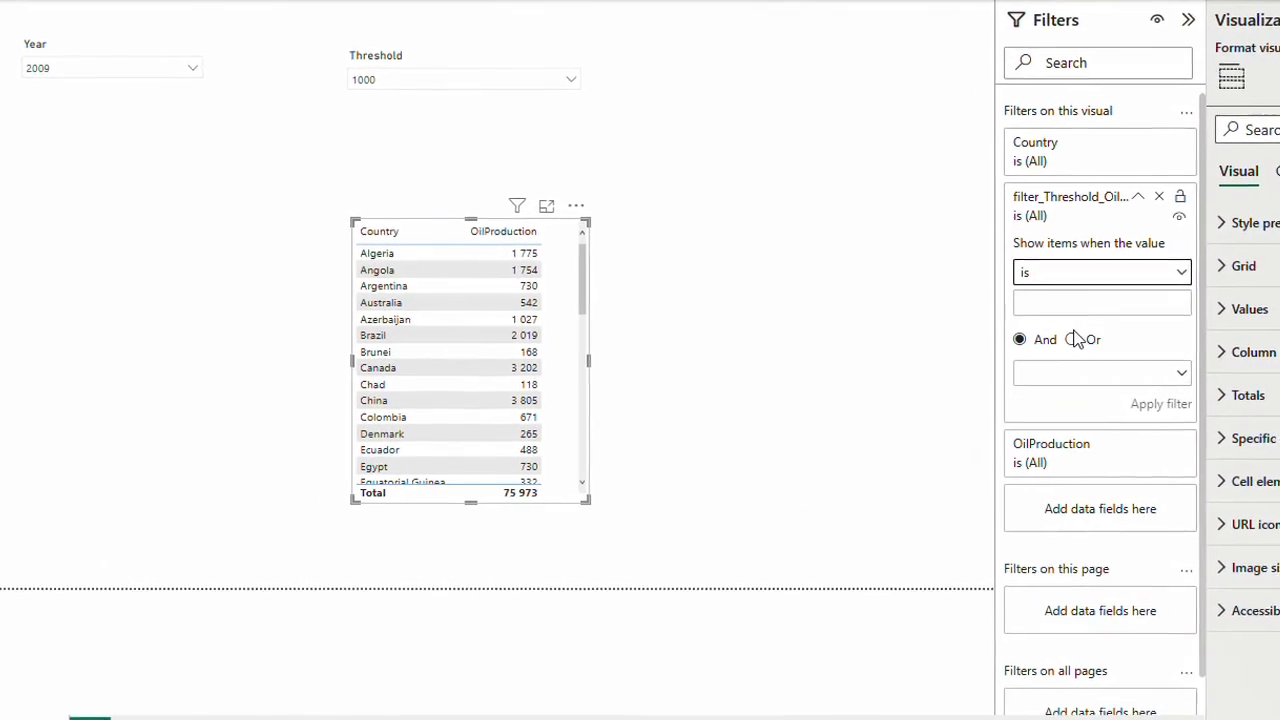
{"action": "left_click", "coordinate": [1077, 305]}
{"action": "type", "text": "1"}
{"action": "left_click", "coordinate": [1195, 404]}
{"action": "left_click", "coordinate": [783, 325]}
{"action": "scroll", "coordinate": [560, 291], "scroll_direction": "down", "scroll_amount": 2}
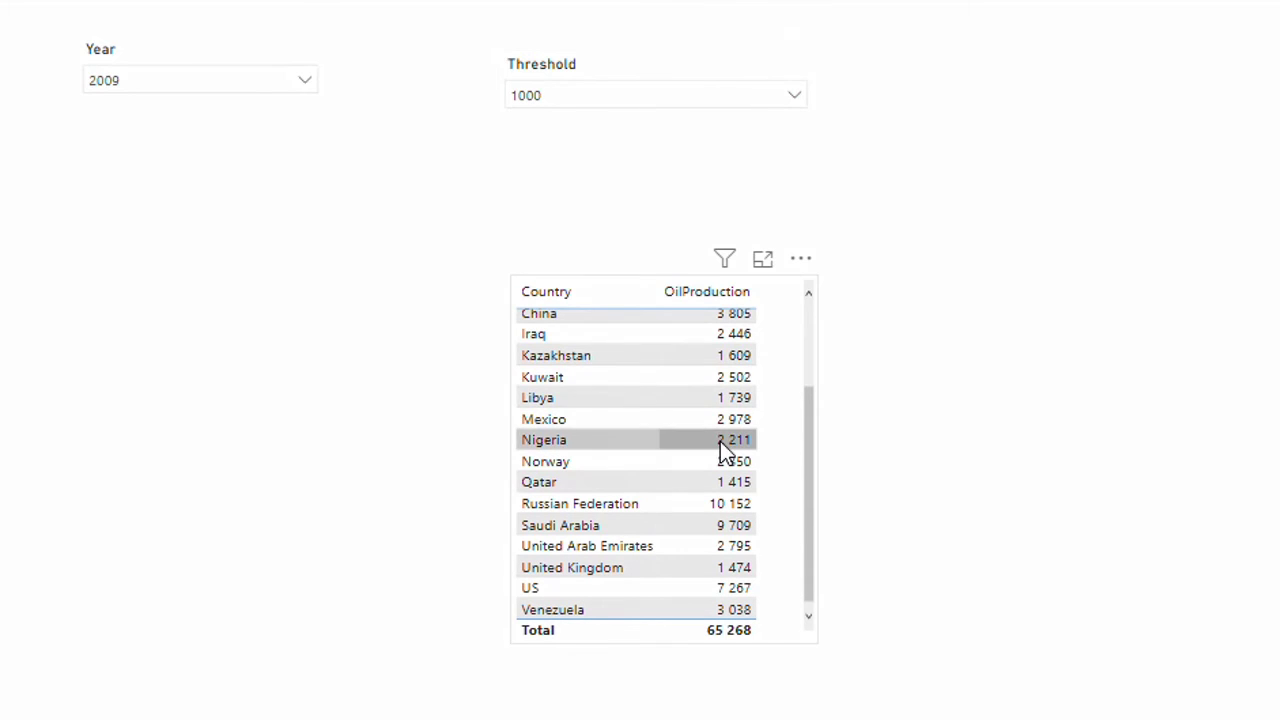
Raise the Threshold slicer to 2500 and nudge the slicer up and left.
{"action": "scroll", "coordinate": [760, 460], "scroll_direction": "up", "scroll_amount": 3}
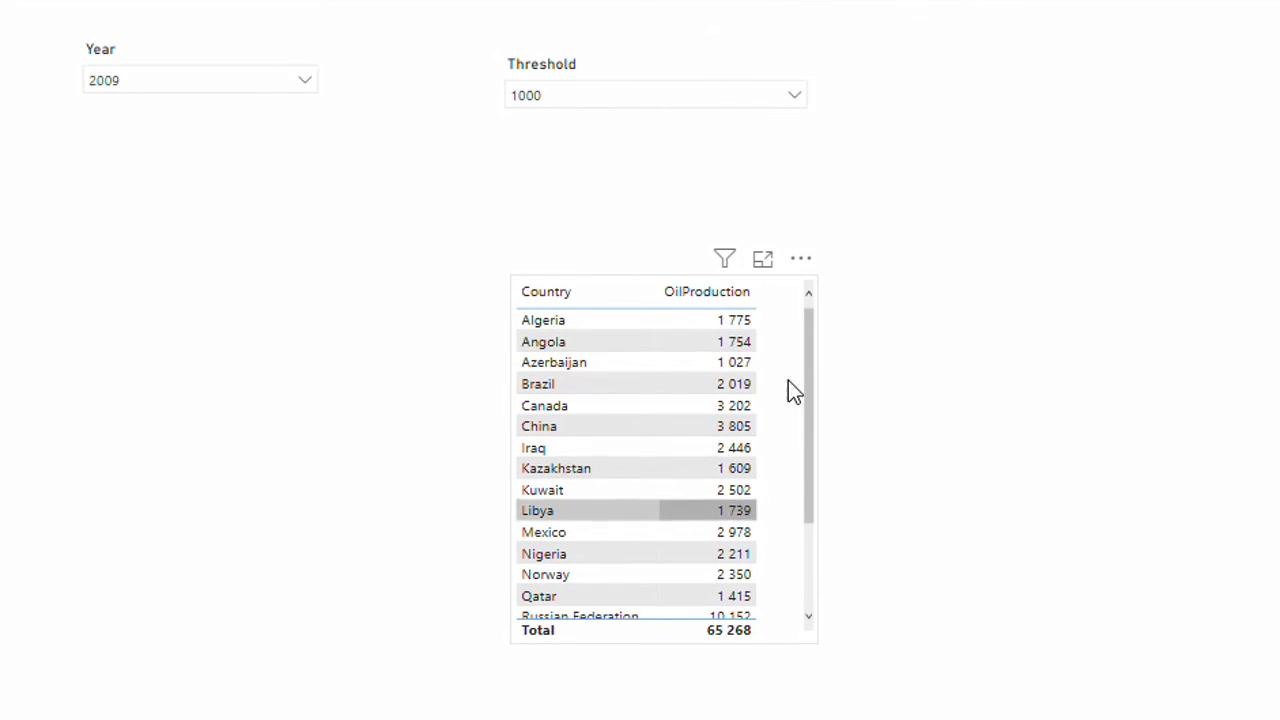
{"action": "left_click", "coordinate": [700, 100]}
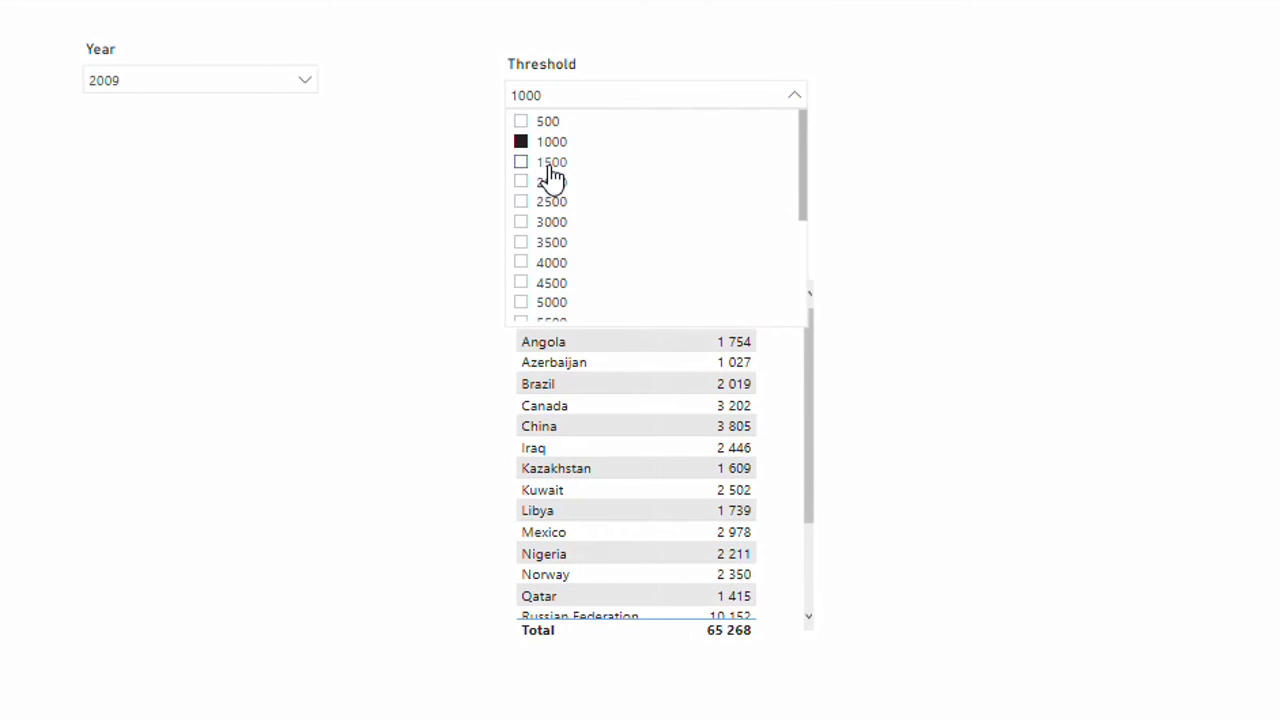
{"action": "left_click", "coordinate": [552, 163]}
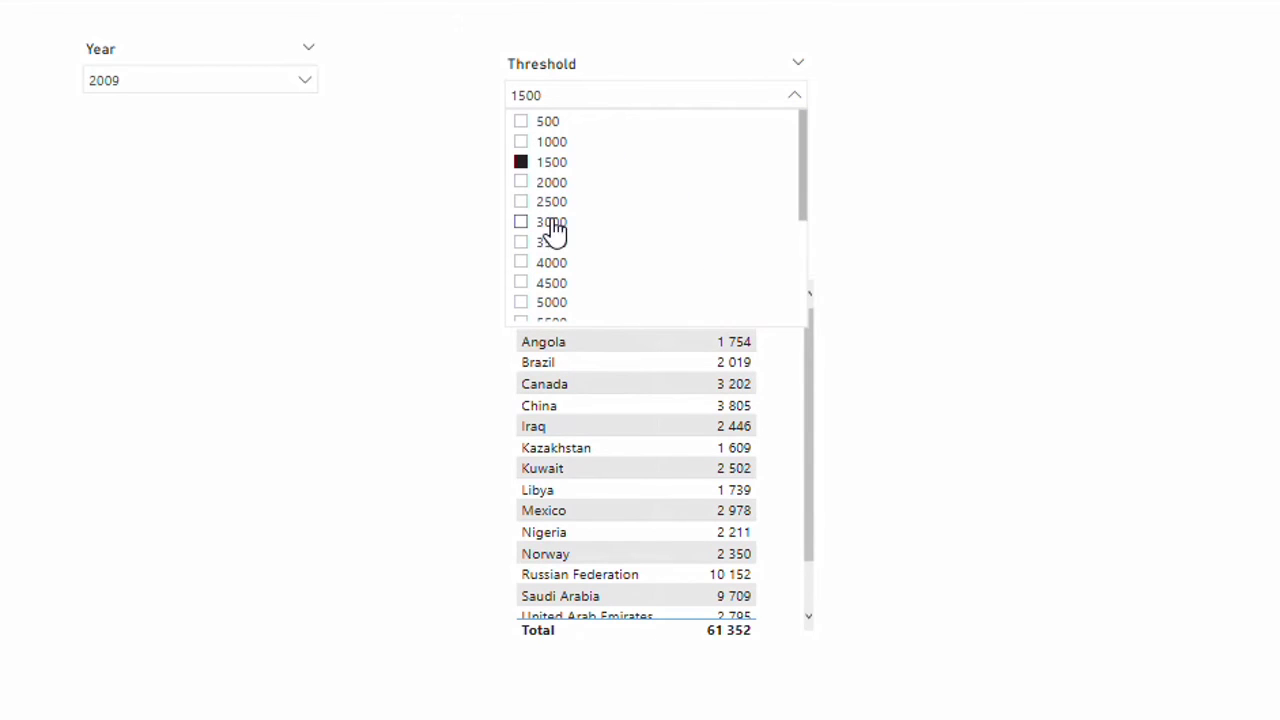
{"action": "left_click", "coordinate": [551, 187]}
{"action": "left_click", "coordinate": [556, 204]}
{"action": "left_click", "coordinate": [709, 76]}
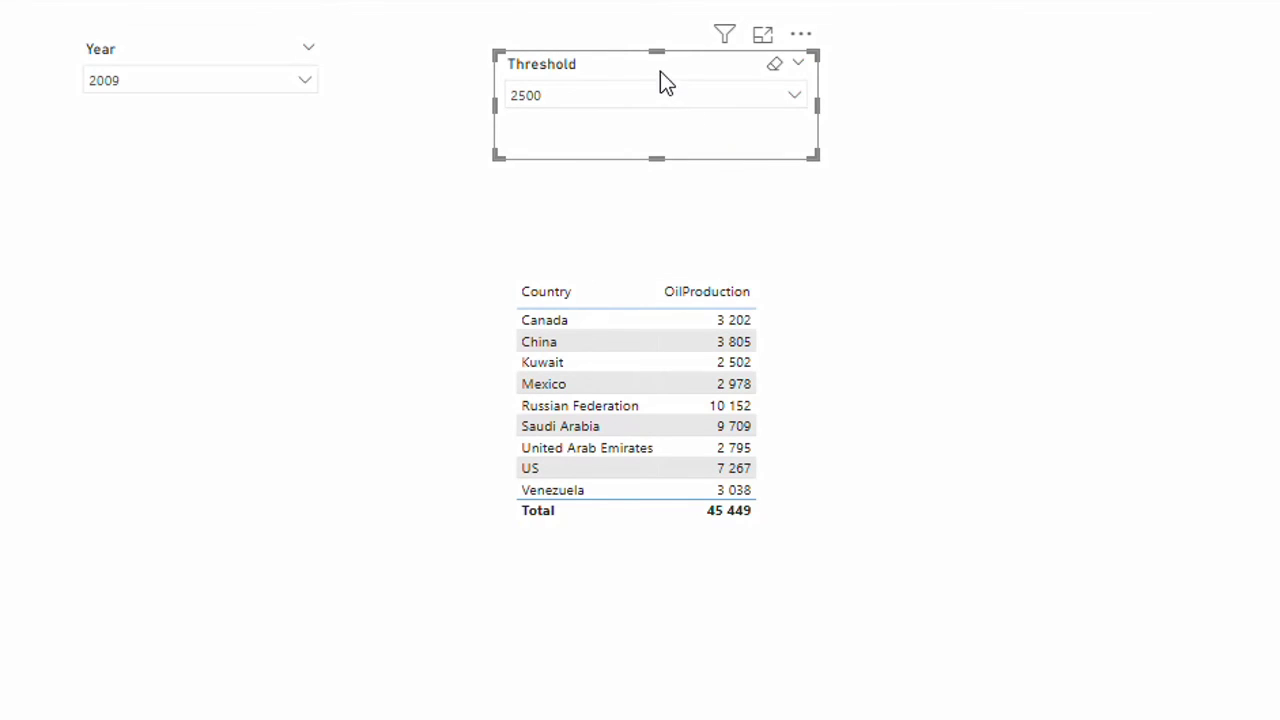
{"action": "left_click_drag", "start_coordinate": [659, 71], "coordinate": [648, 67]}
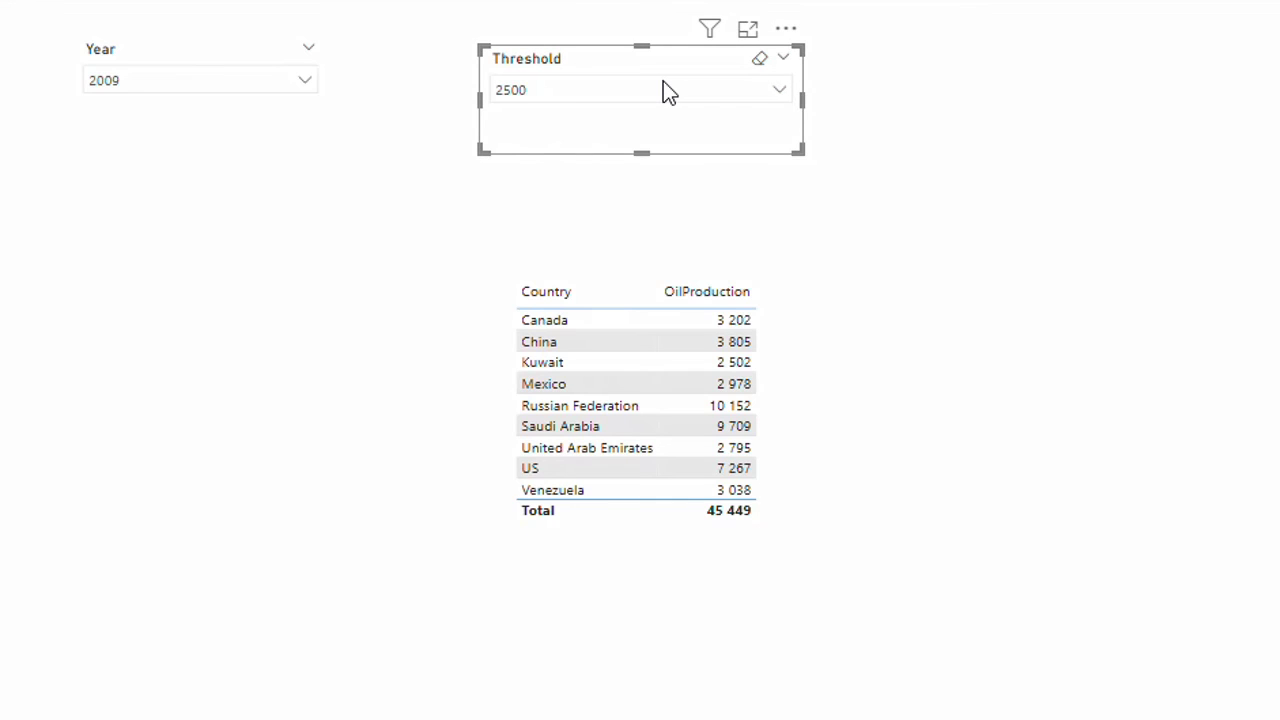
Switch the Year slicer to 1995 and make the Year slicer shorter.
{"action": "left_click", "coordinate": [240, 81]}
{"action": "scroll", "coordinate": [146, 270], "scroll_direction": "down", "scroll_amount": 3}
{"action": "scroll", "coordinate": [152, 268], "scroll_direction": "down", "scroll_amount": 2}
{"action": "scroll", "coordinate": [154, 268], "scroll_direction": "up", "scroll_amount": 1}
{"action": "left_click", "coordinate": [99, 180]}
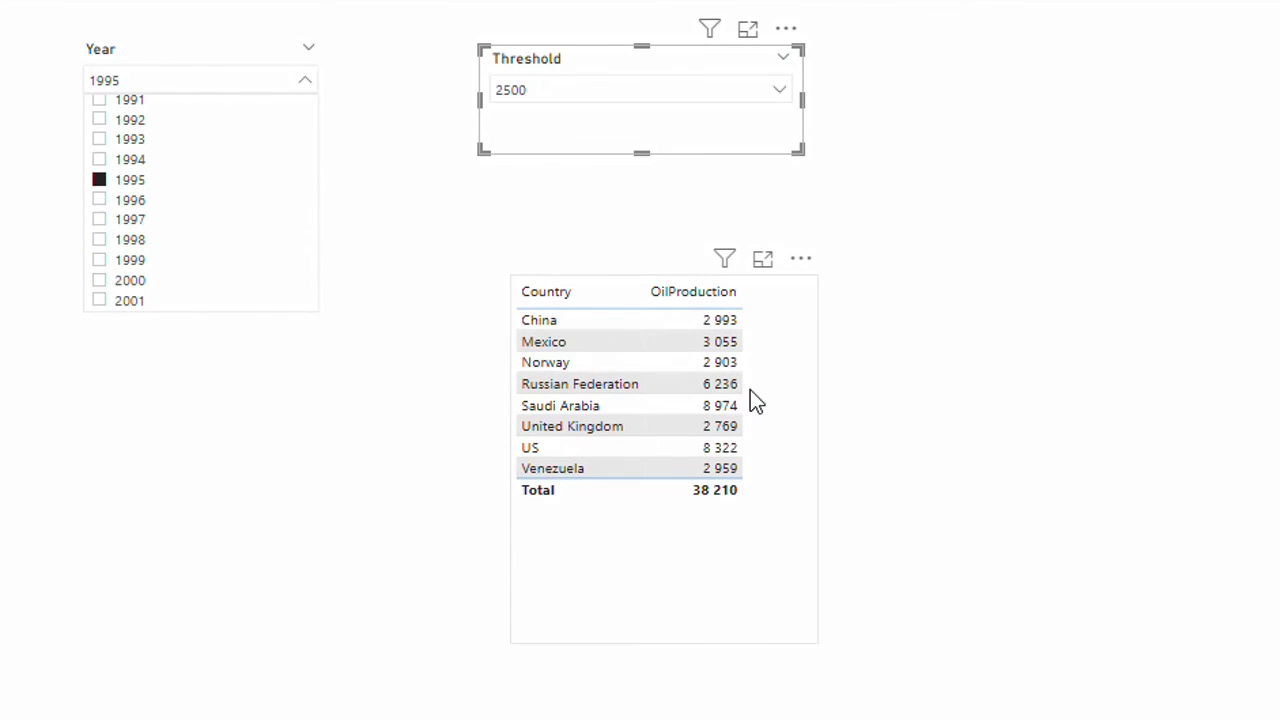
{"action": "left_click", "coordinate": [250, 58]}
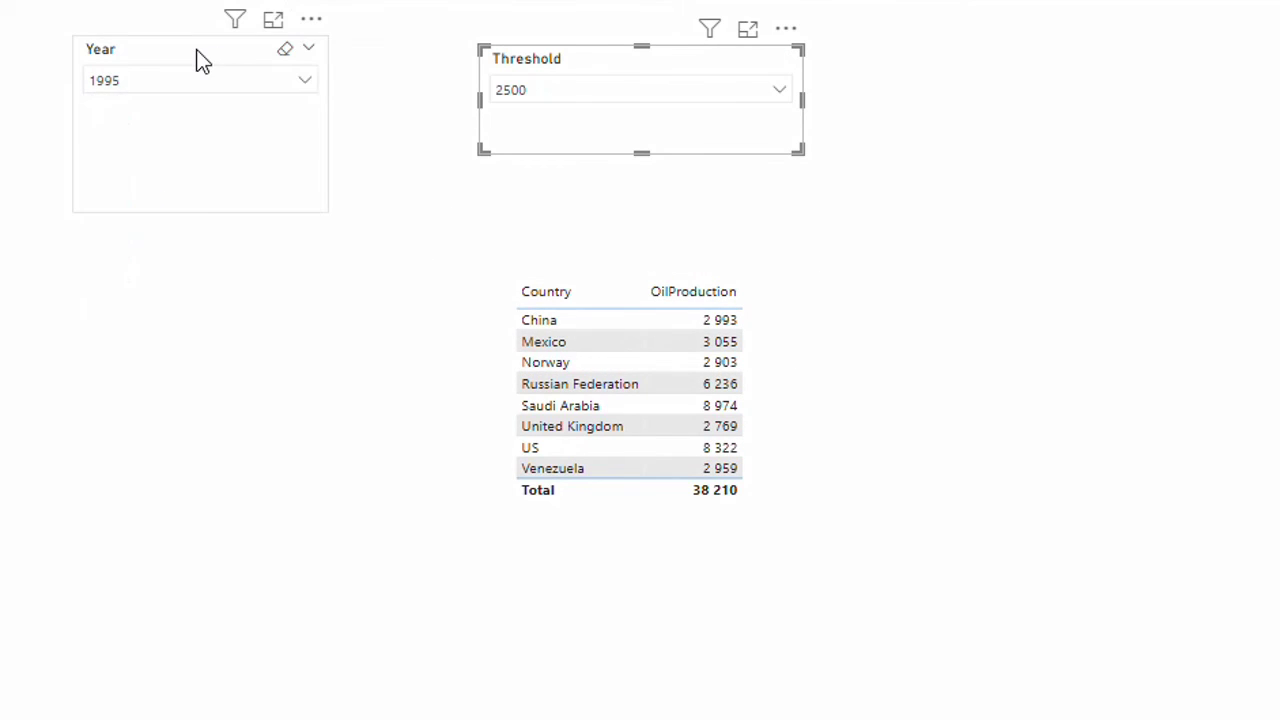
{"action": "left_click", "coordinate": [552, 90]}
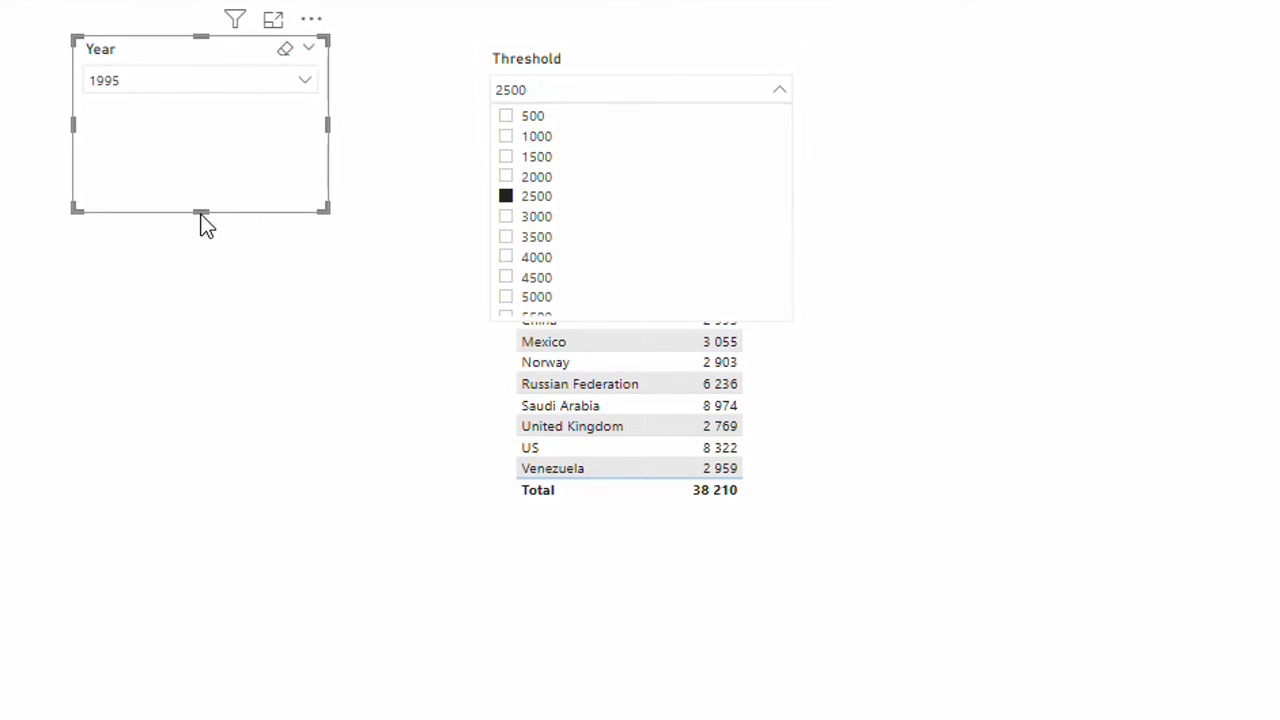
{"action": "left_click_drag", "start_coordinate": [200, 211], "coordinate": [225, 158]}
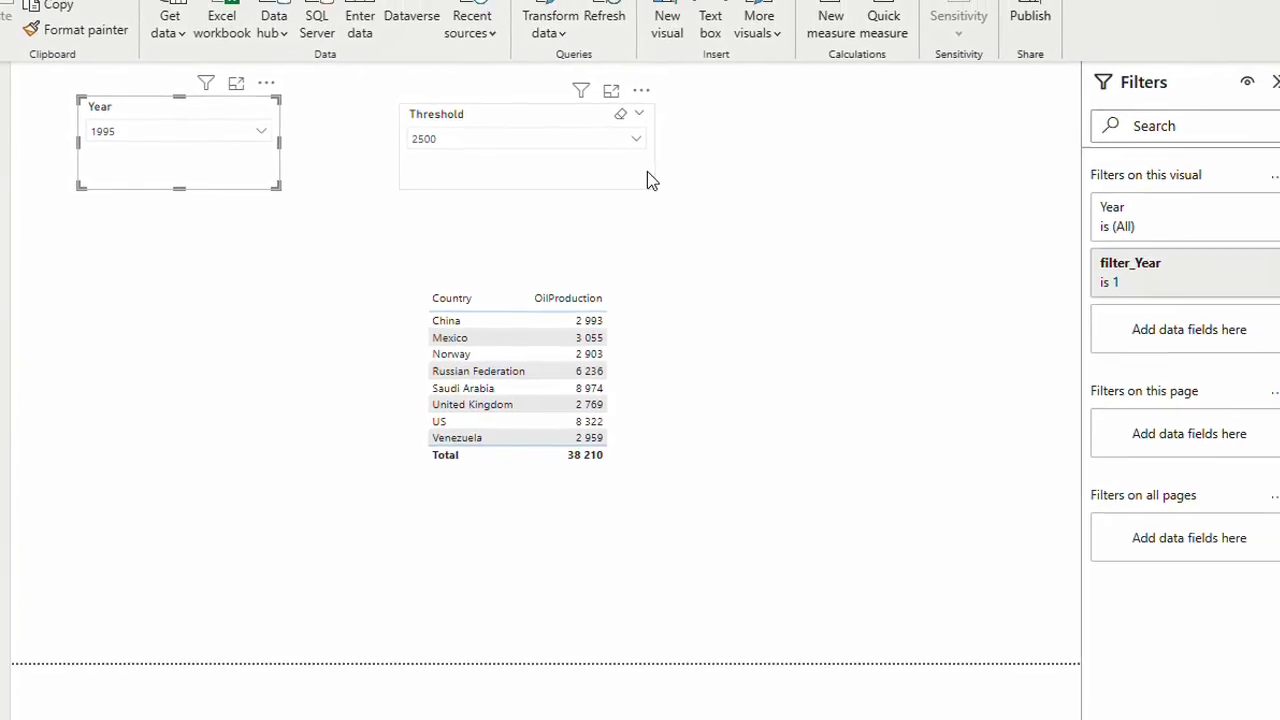
Resize the country oil production table inward so it fits its eight rows.
{"action": "left_click", "coordinate": [706, 150]}
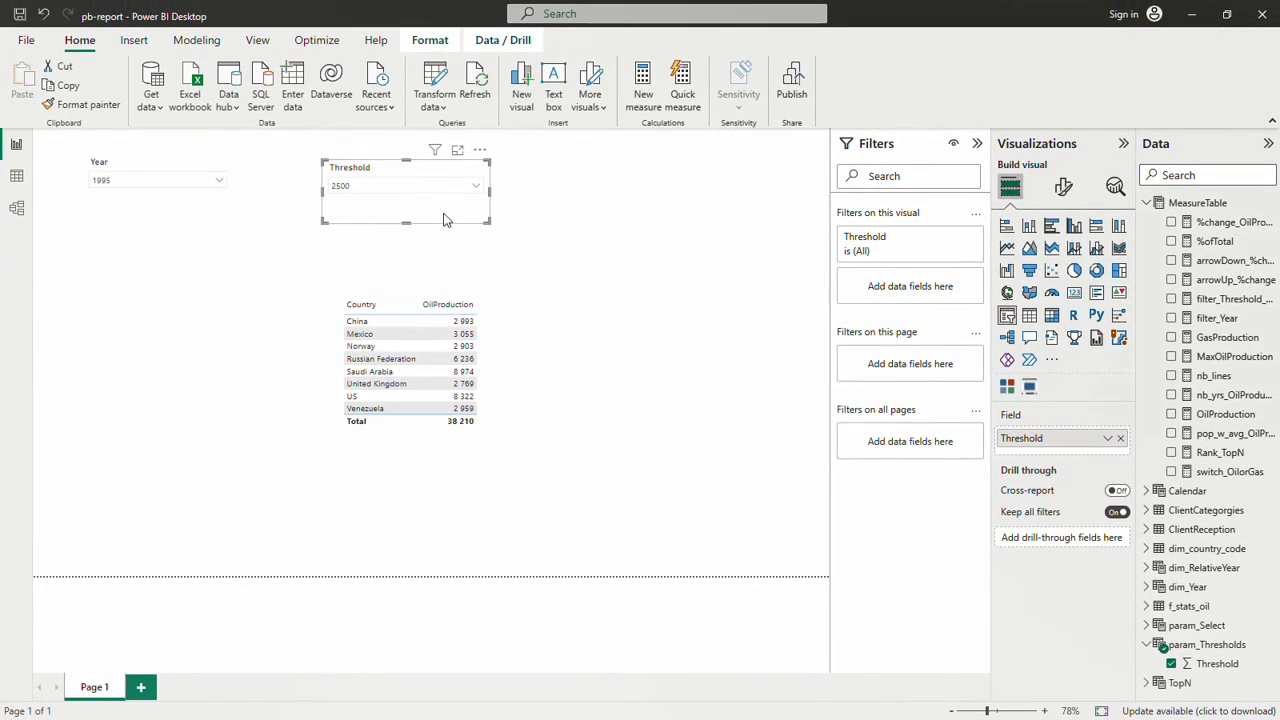
{"action": "left_click", "coordinate": [509, 505]}
{"action": "left_click_drag", "start_coordinate": [509, 505], "coordinate": [432, 416]}
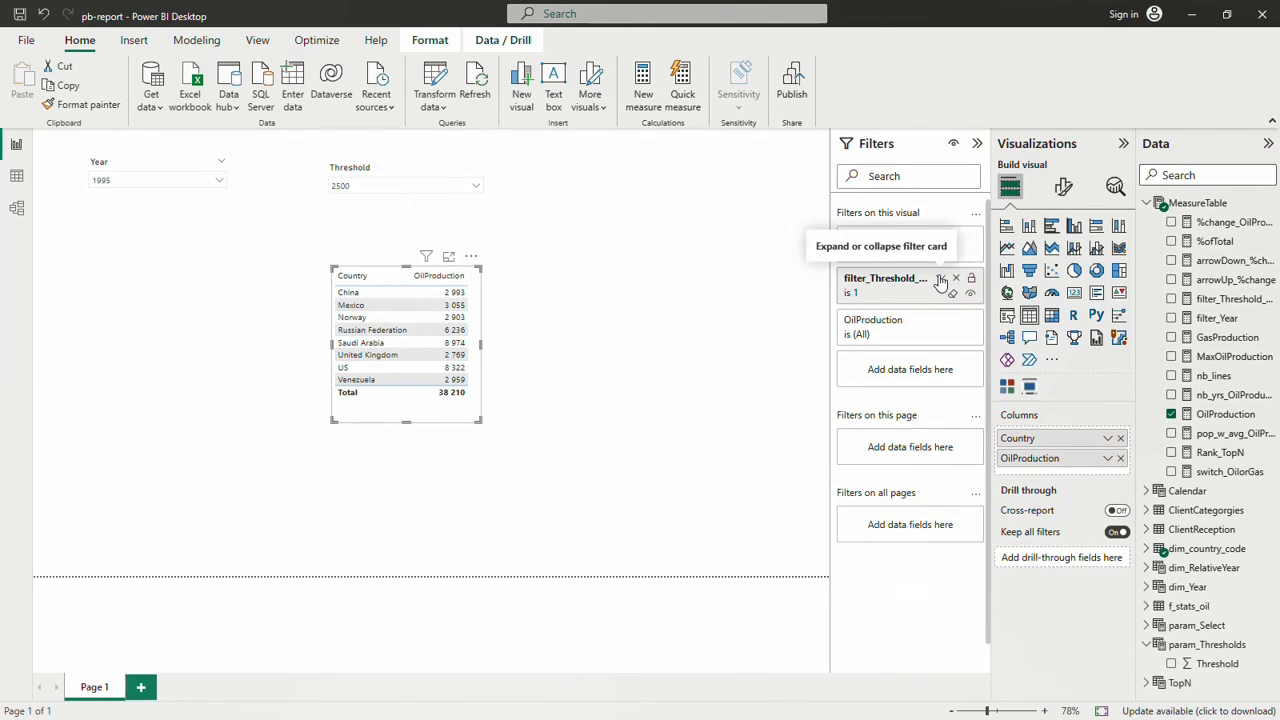